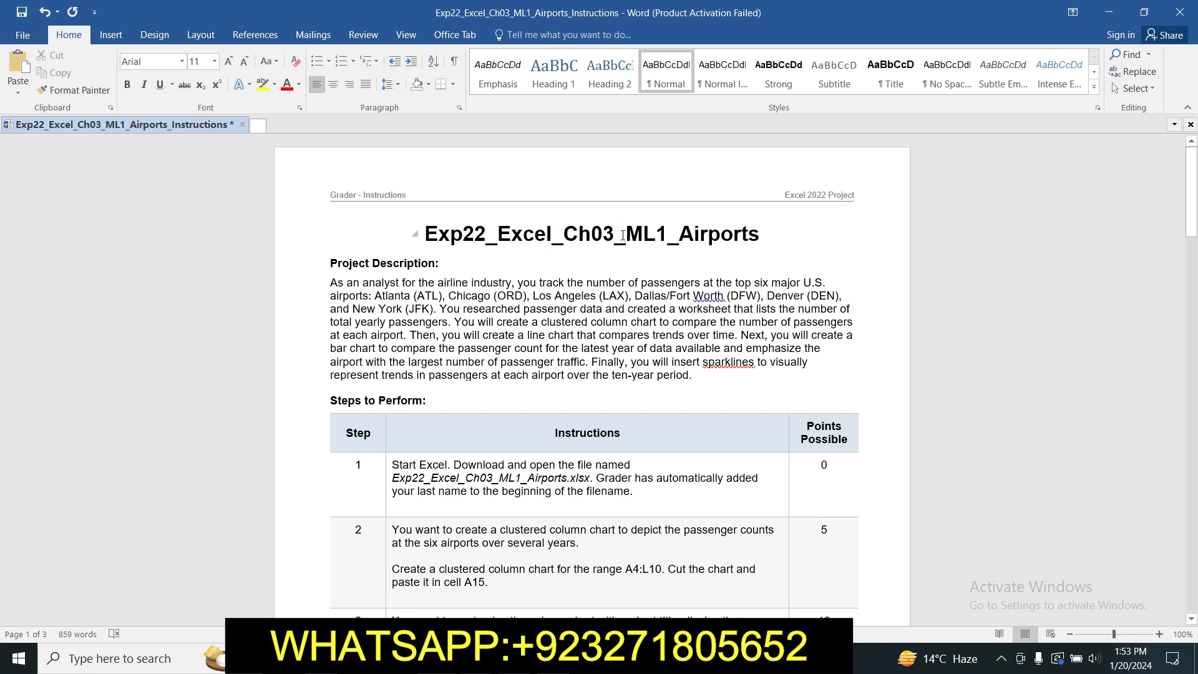
- Highlight the document title Exp22_Excel_Ch03_ML1_Airports and the project description paragraph in yellow
drag(623, 234, 746, 232)
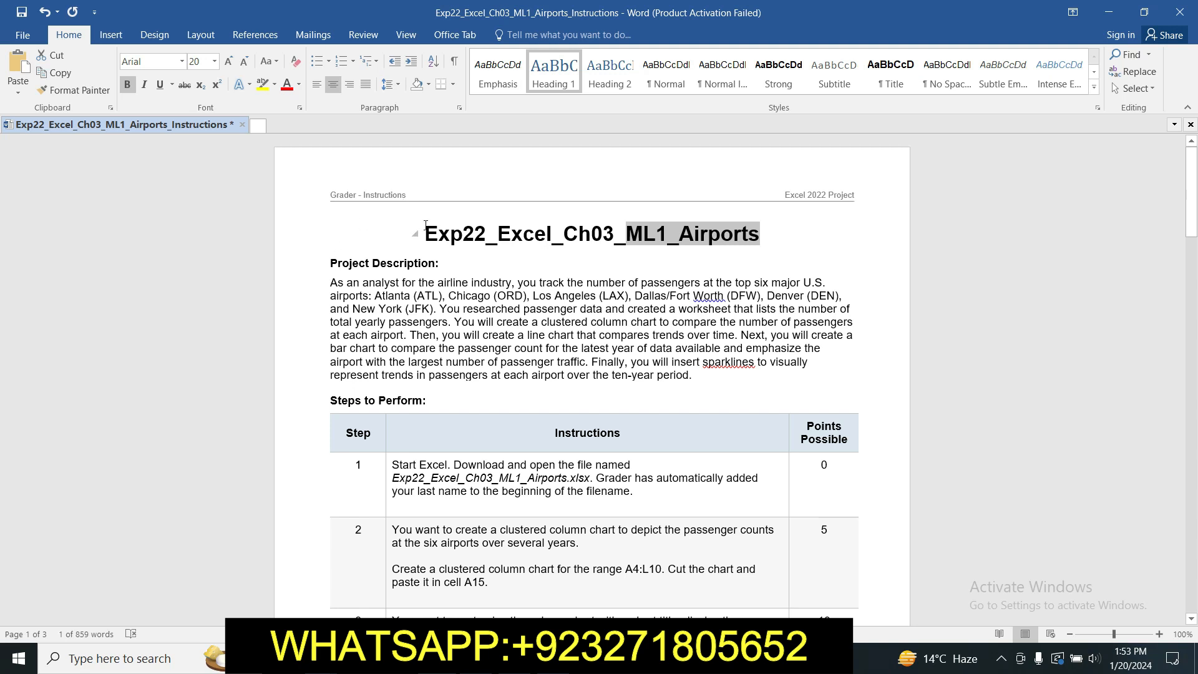
drag(430, 233, 771, 234)
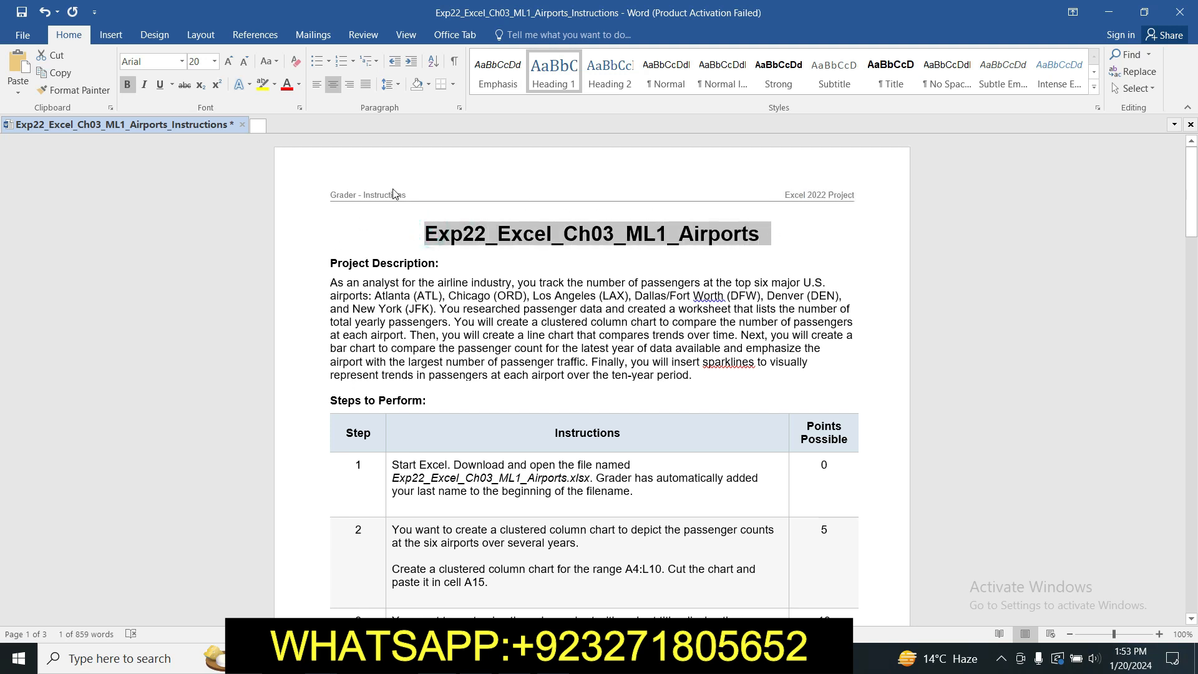
click(263, 84)
click(540, 242)
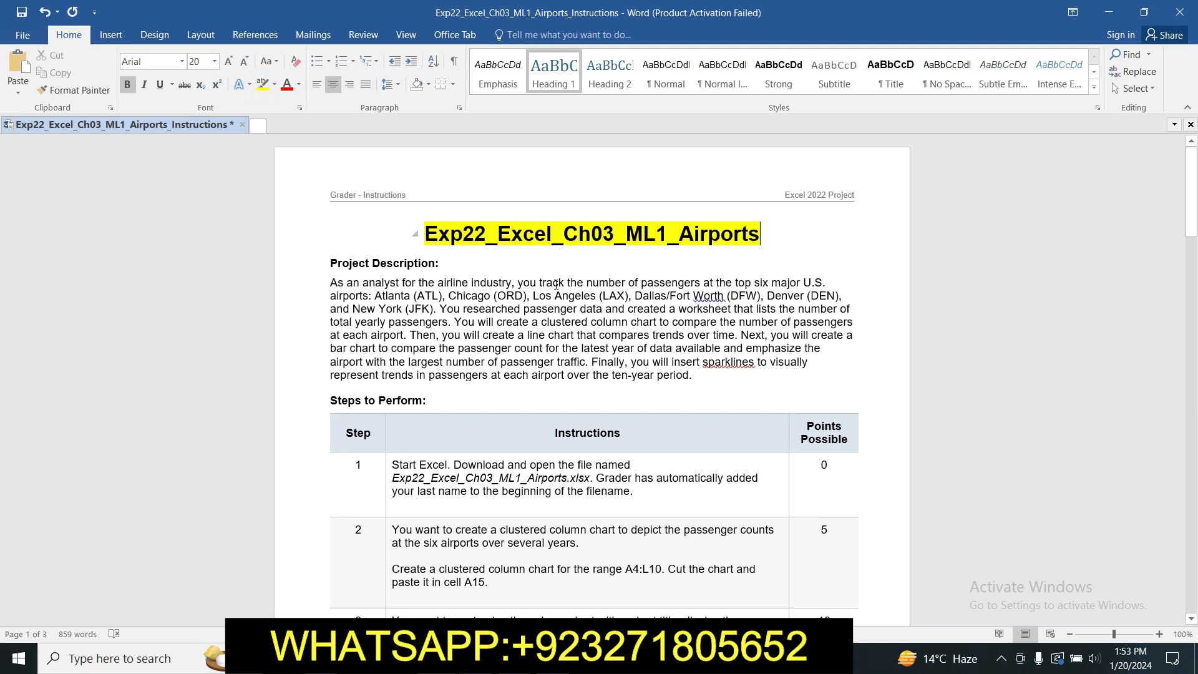
drag(332, 279, 696, 382)
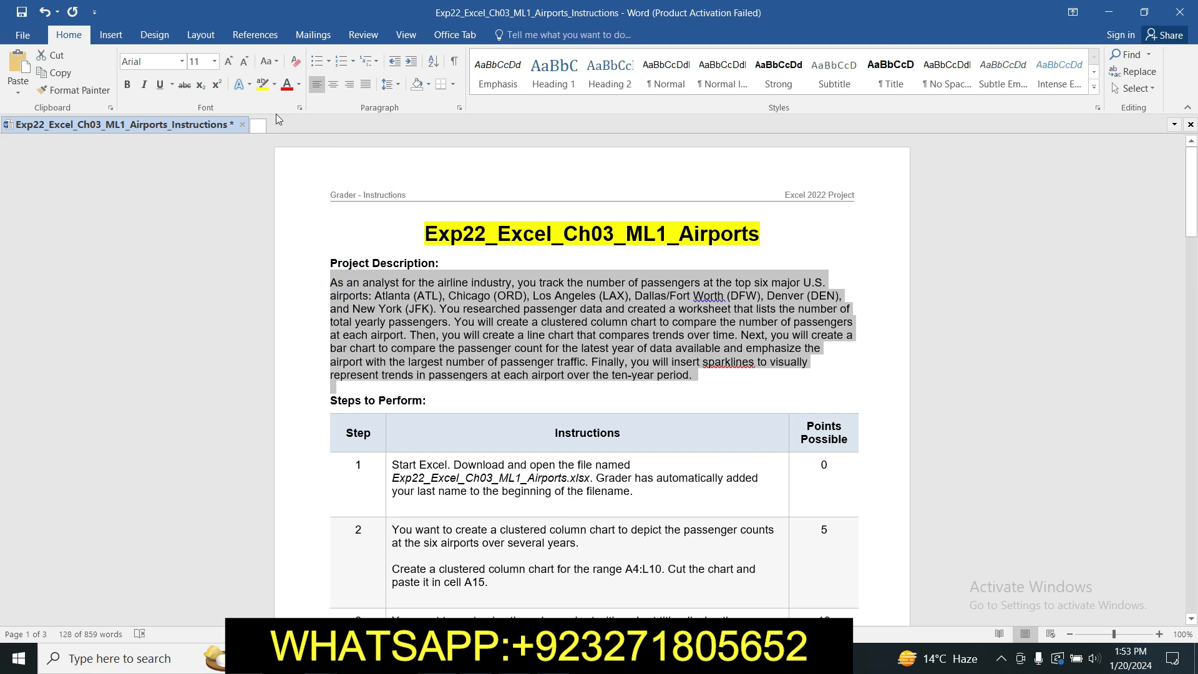
click(263, 84)
- Highlight the step 1 instructions in the table in yellow
drag(1191, 186, 1190, 207)
click(385, 360)
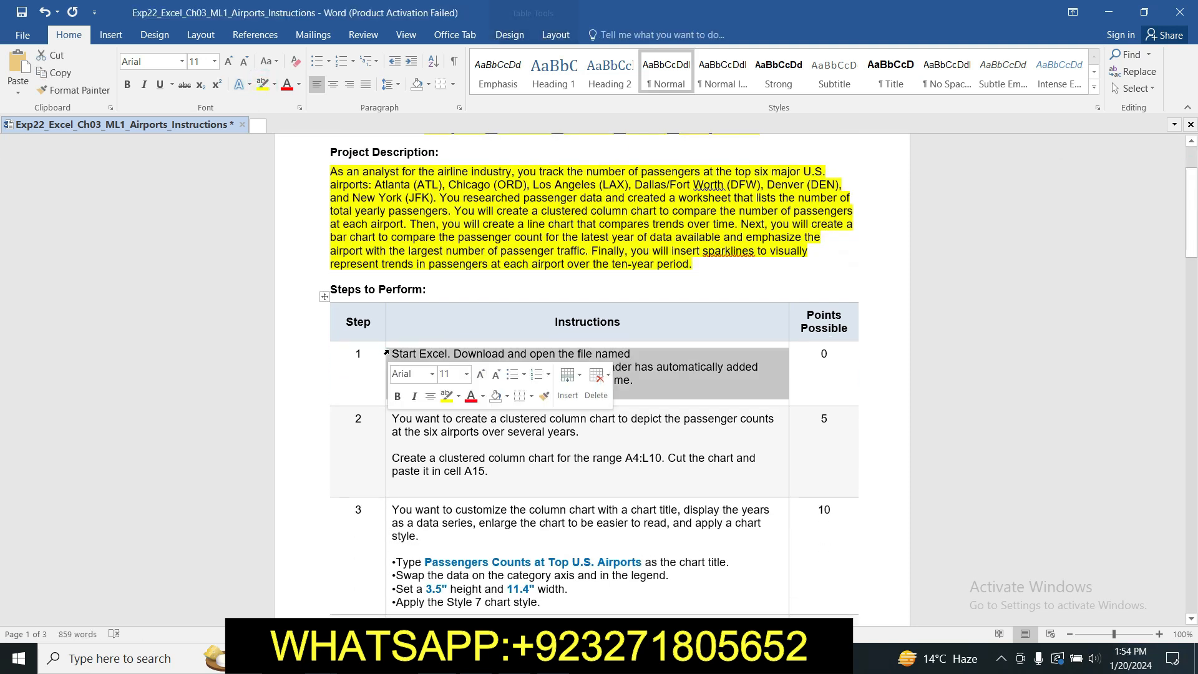
click(450, 397)
click(595, 382)
click(652, 374)
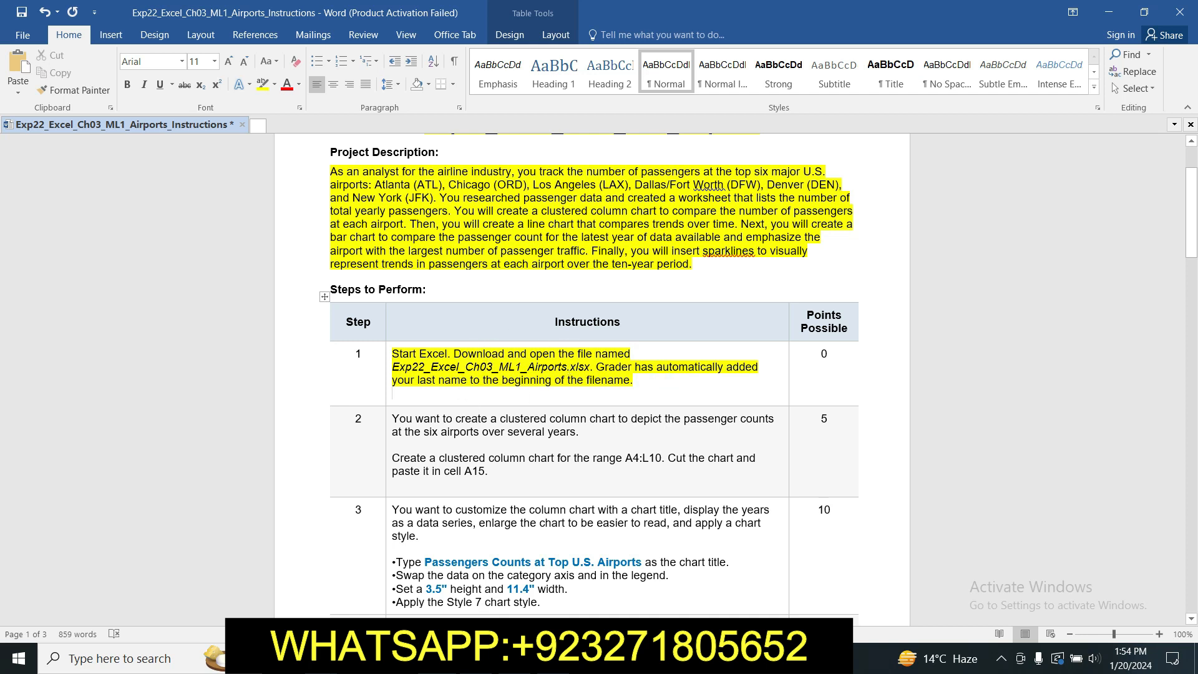
- Look at the airports workbook in Excel, and highlight the step 2 instructions in yellow in the Word document
key(alt+Tab)
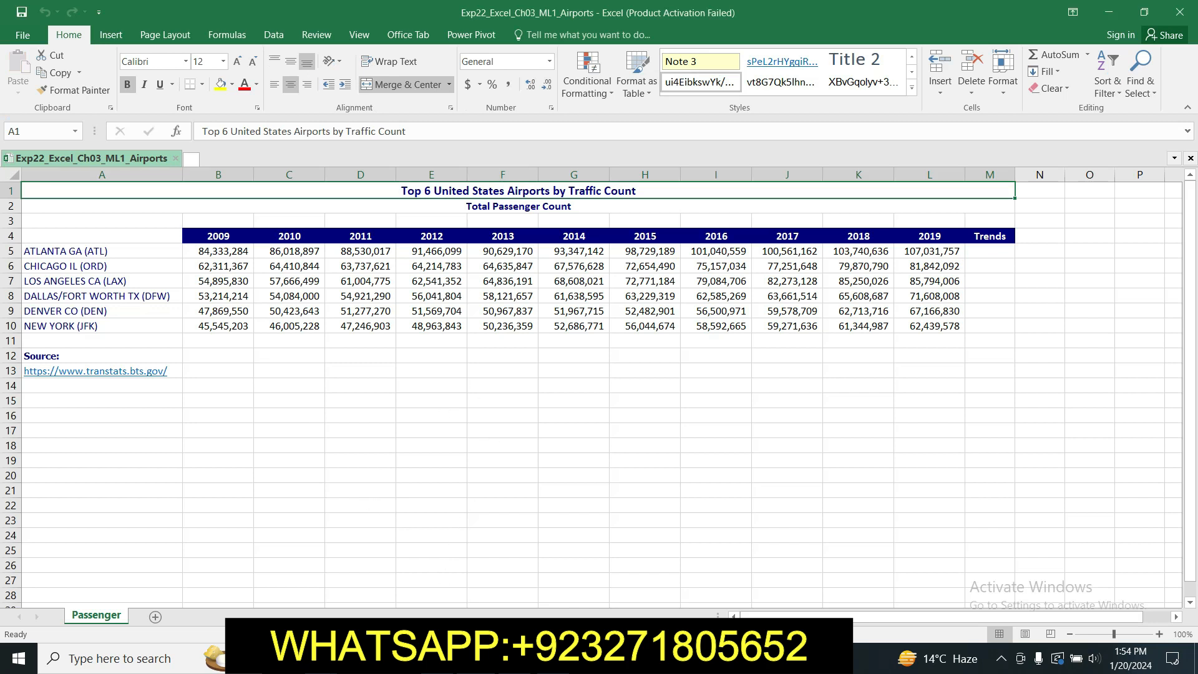
click(501, 528)
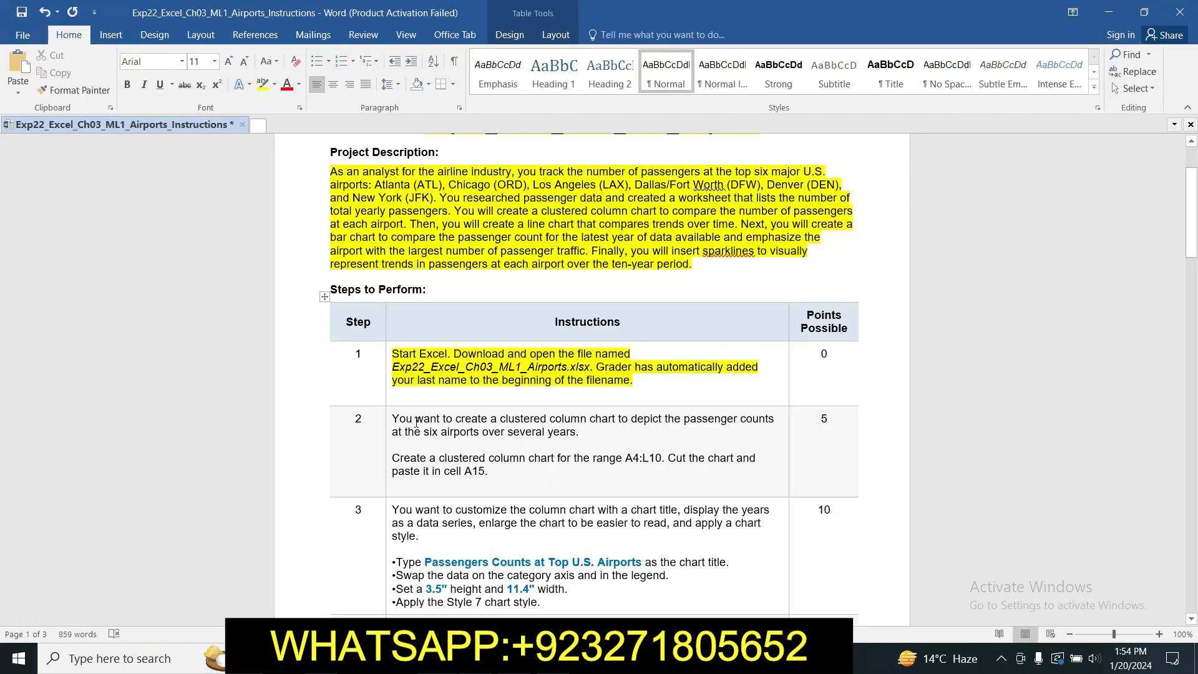
click(387, 422)
click(452, 402)
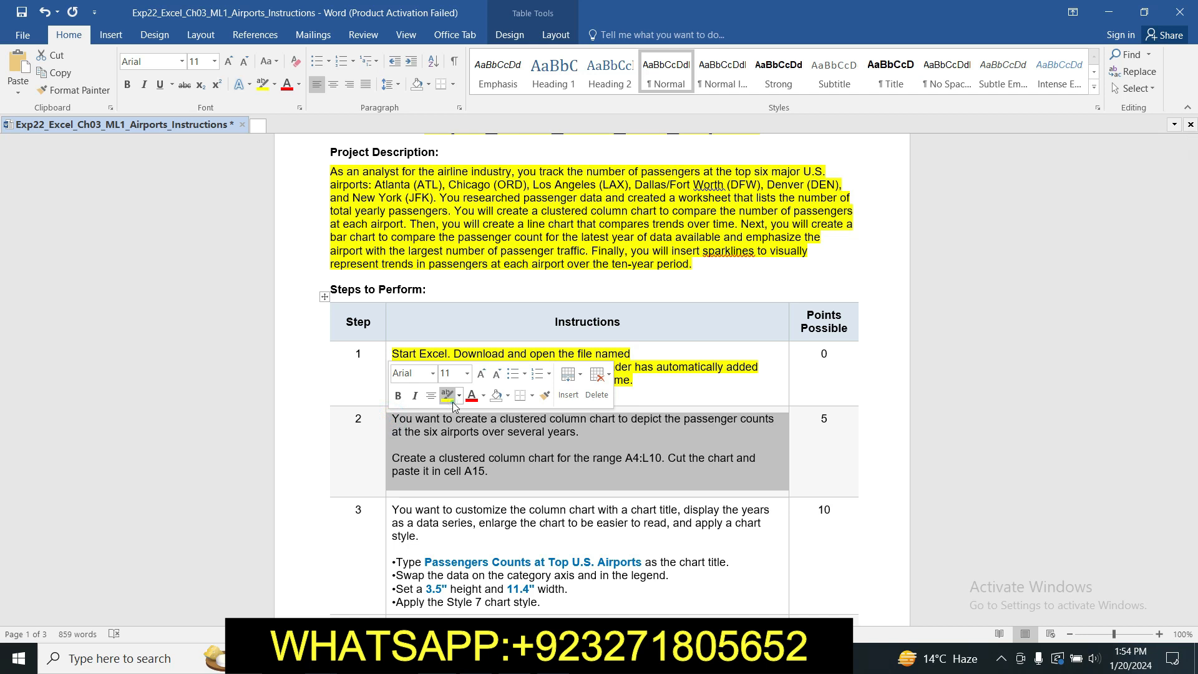
- Copy the range reference A4:L10 from the step 2 instructions and use it to select that range in the Excel workbook
drag(1192, 189, 1192, 219)
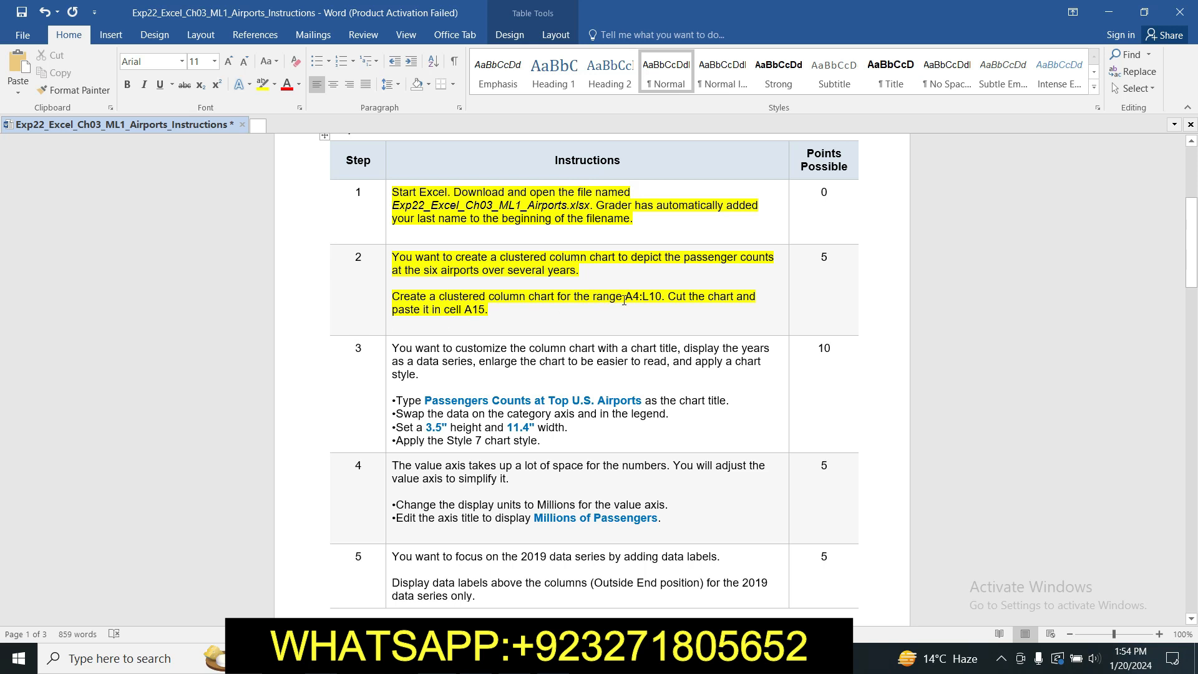
drag(627, 300, 658, 302)
key(ctrl+c)
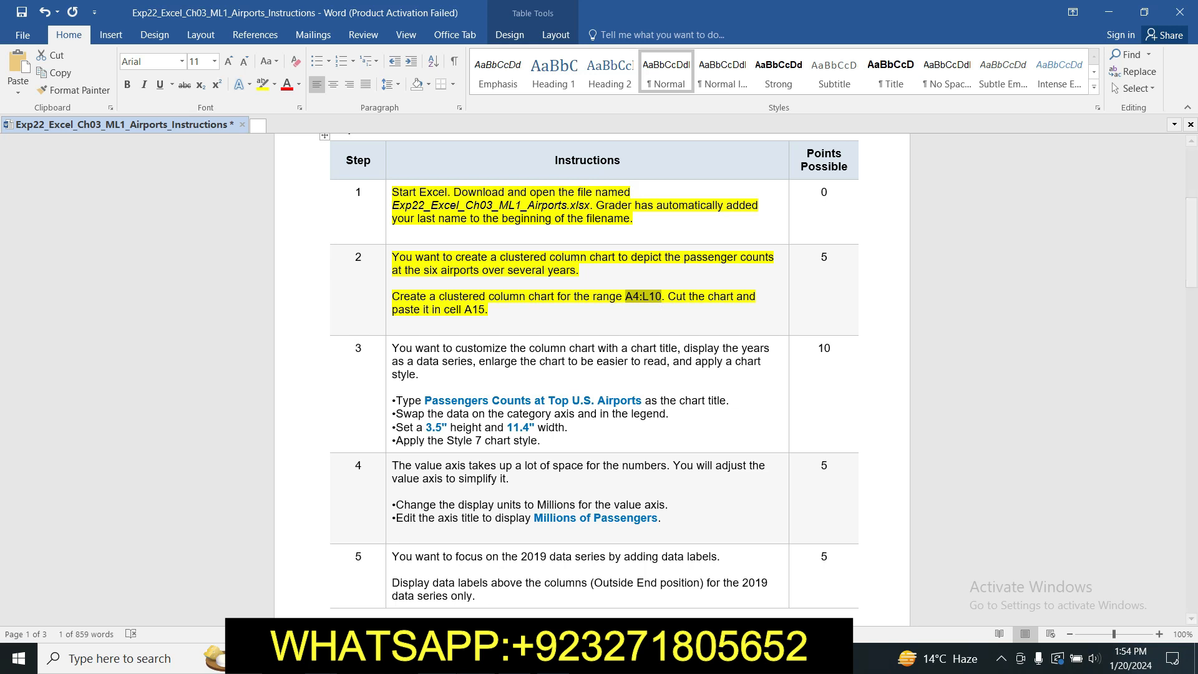
key(alt+Tab)
click(58, 131)
key(ctrl+v)
key(Return)
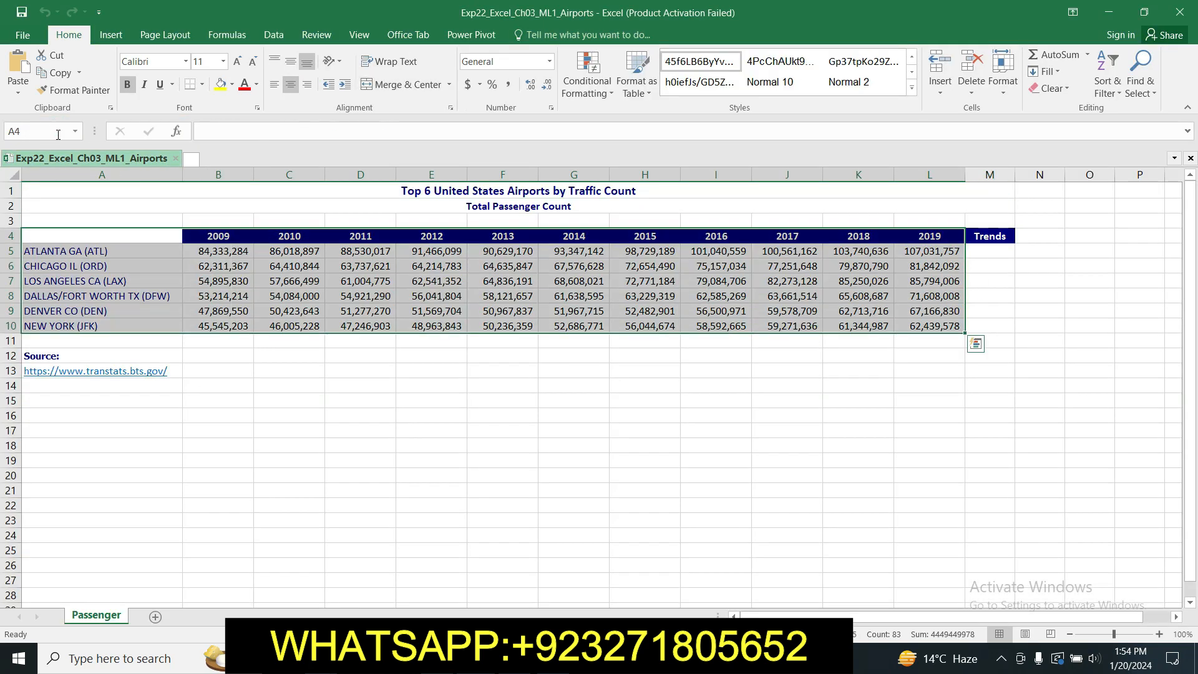
- Insert a clustered column chart for the selected range A4:L10, with the years on the category axis
click(113, 35)
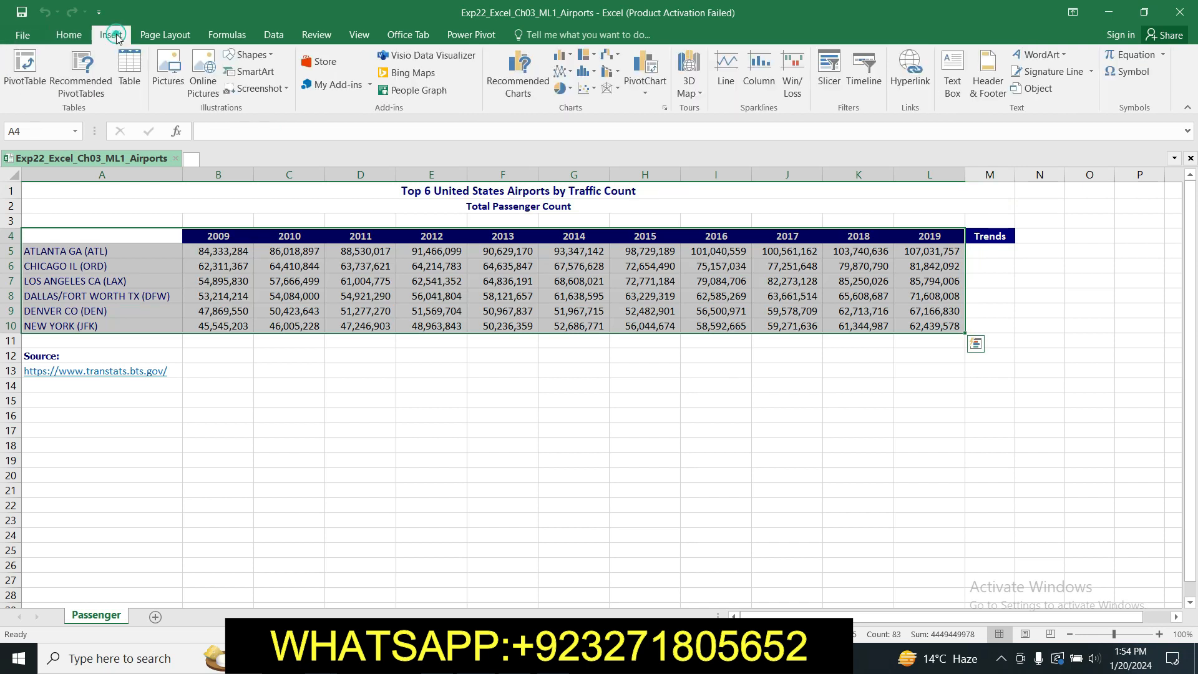
click(515, 92)
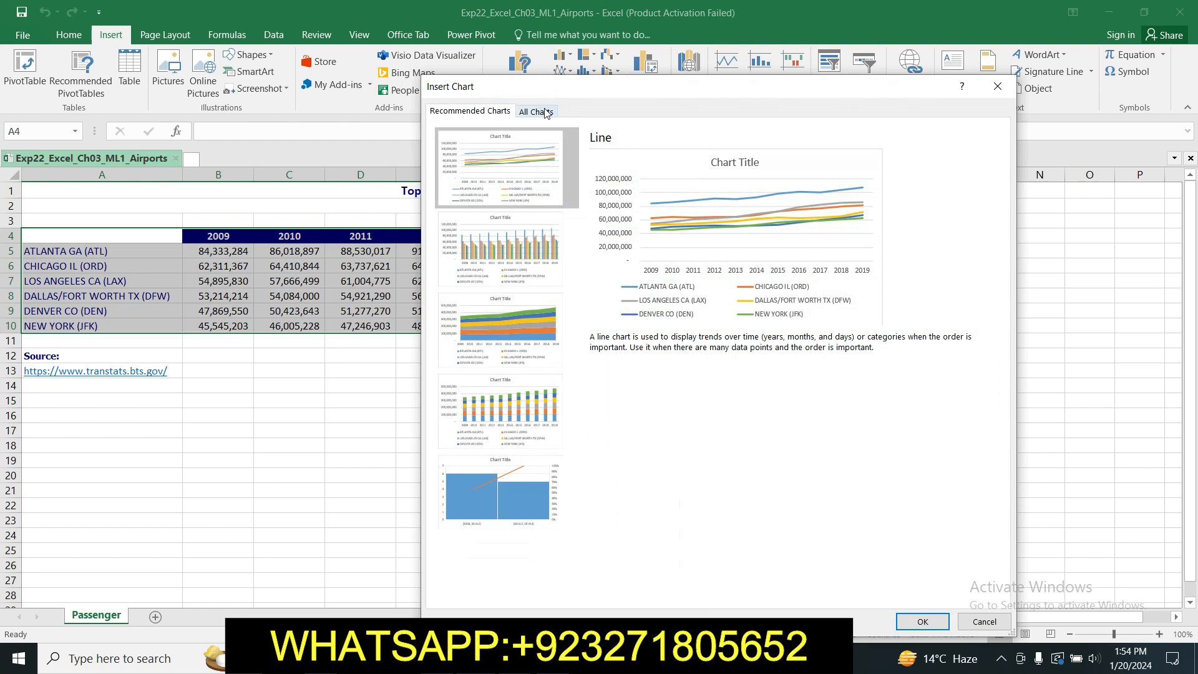
click(541, 111)
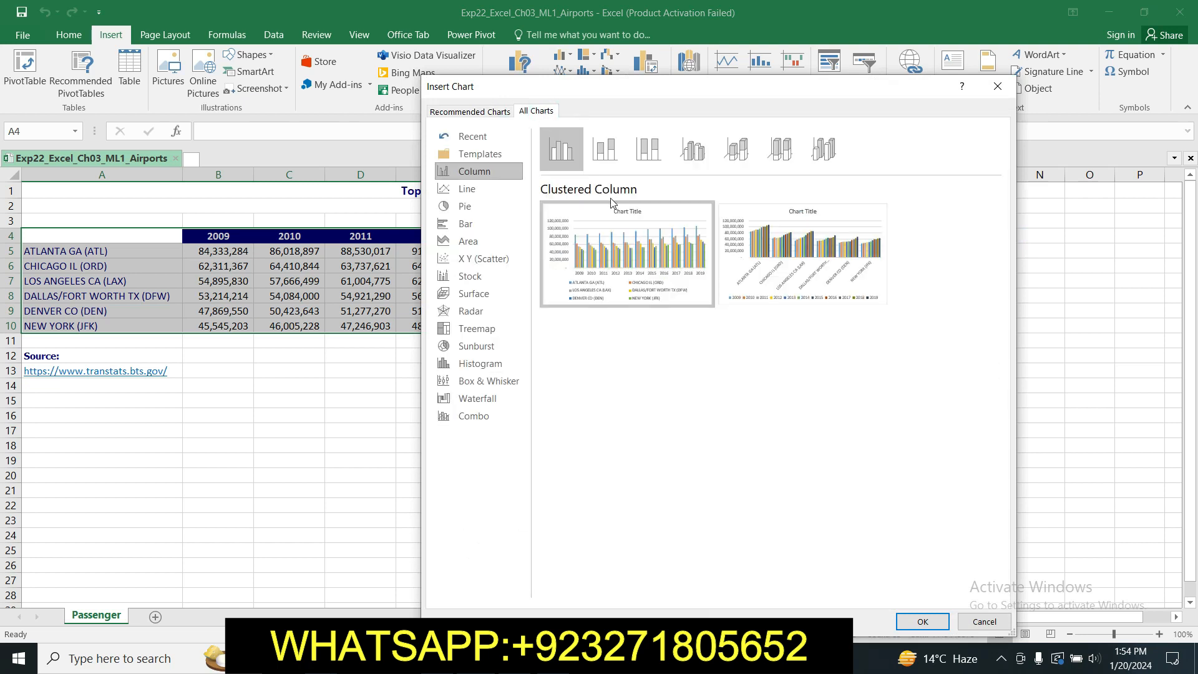
click(923, 621)
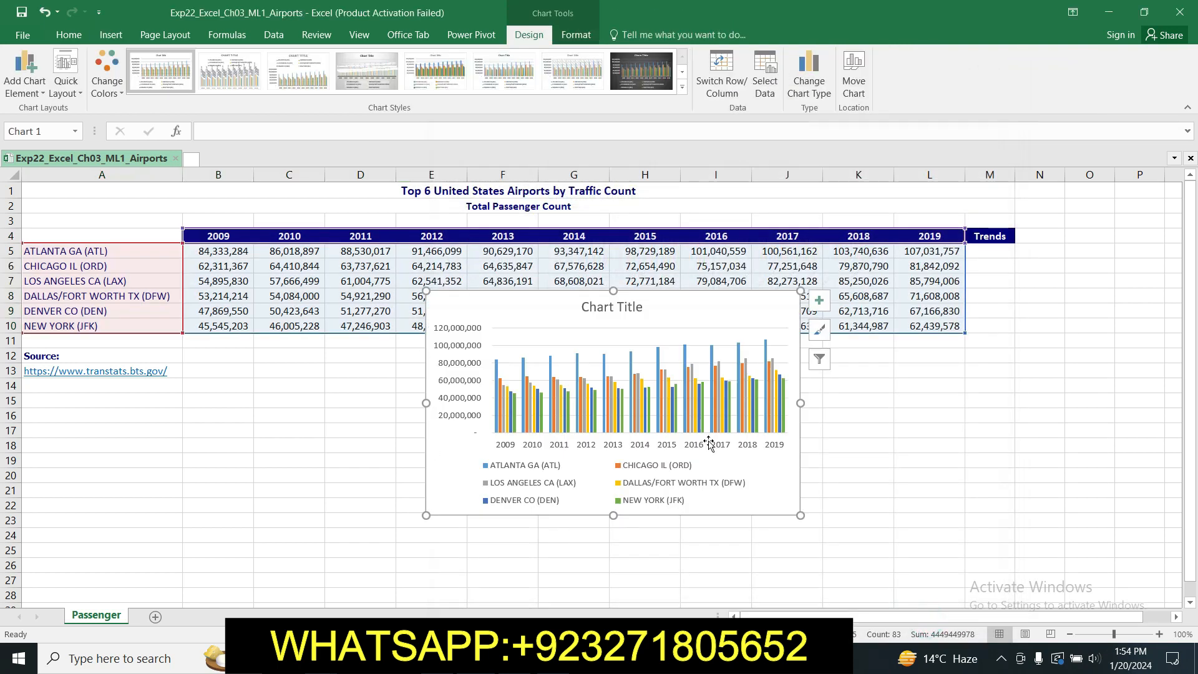
- Cut the clustered column chart and paste it in cell A15
click(504, 659)
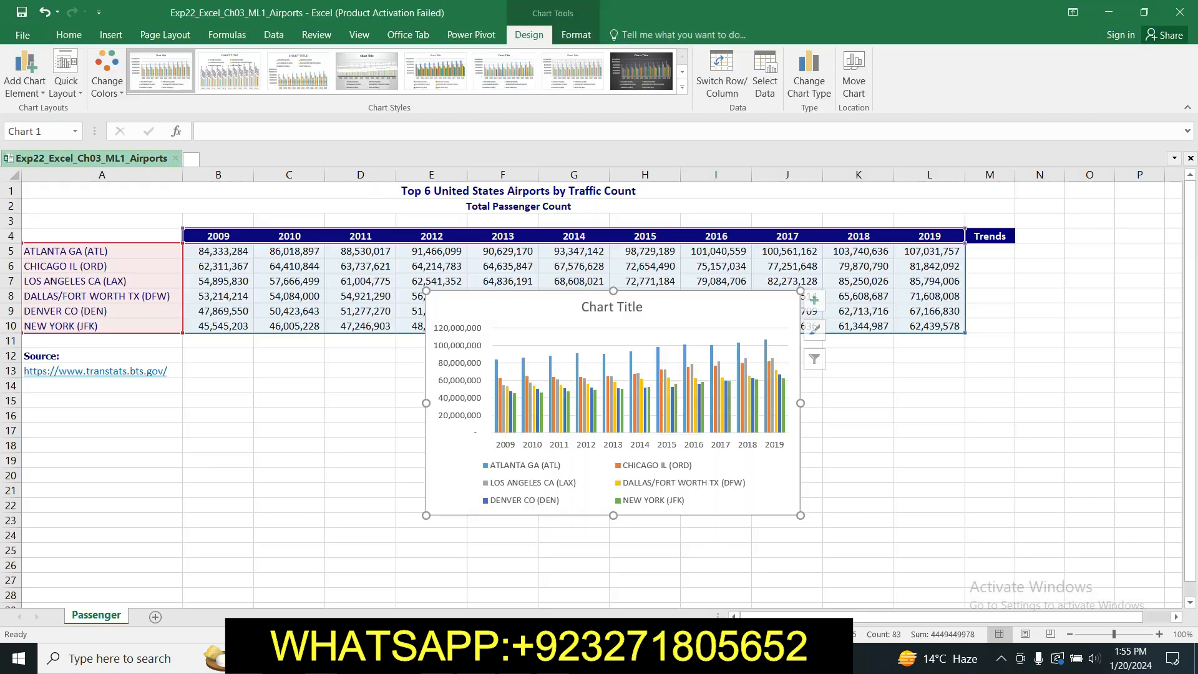
key(alt+Tab)
right_click(565, 320)
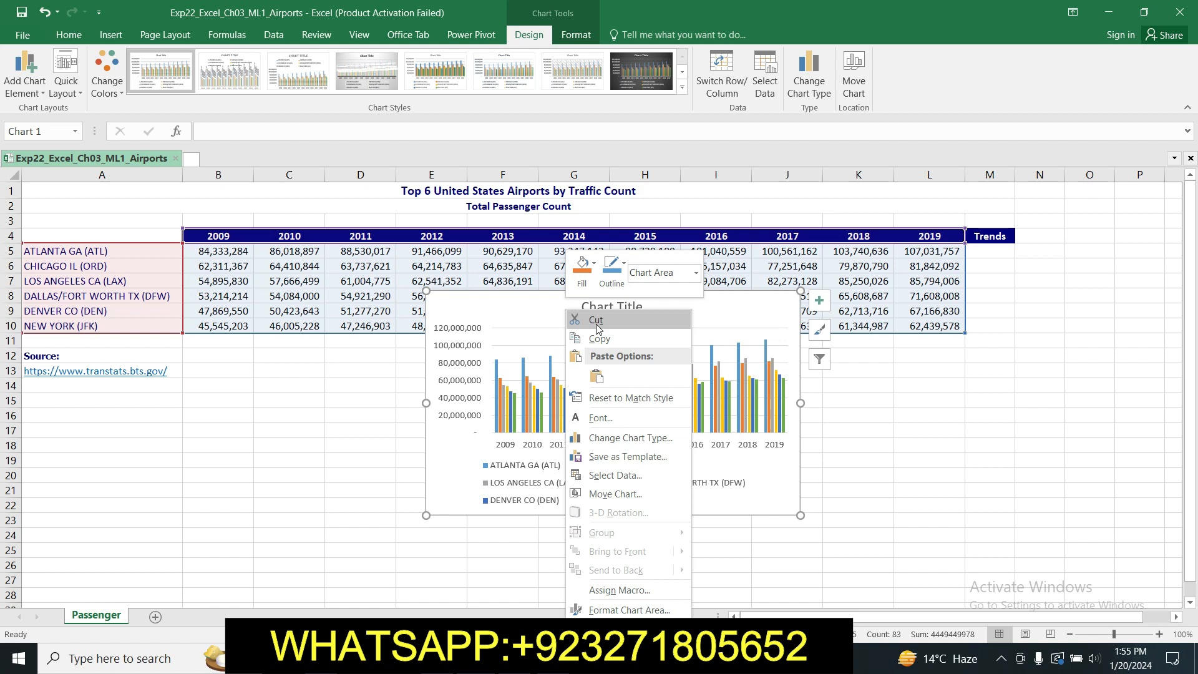
click(596, 320)
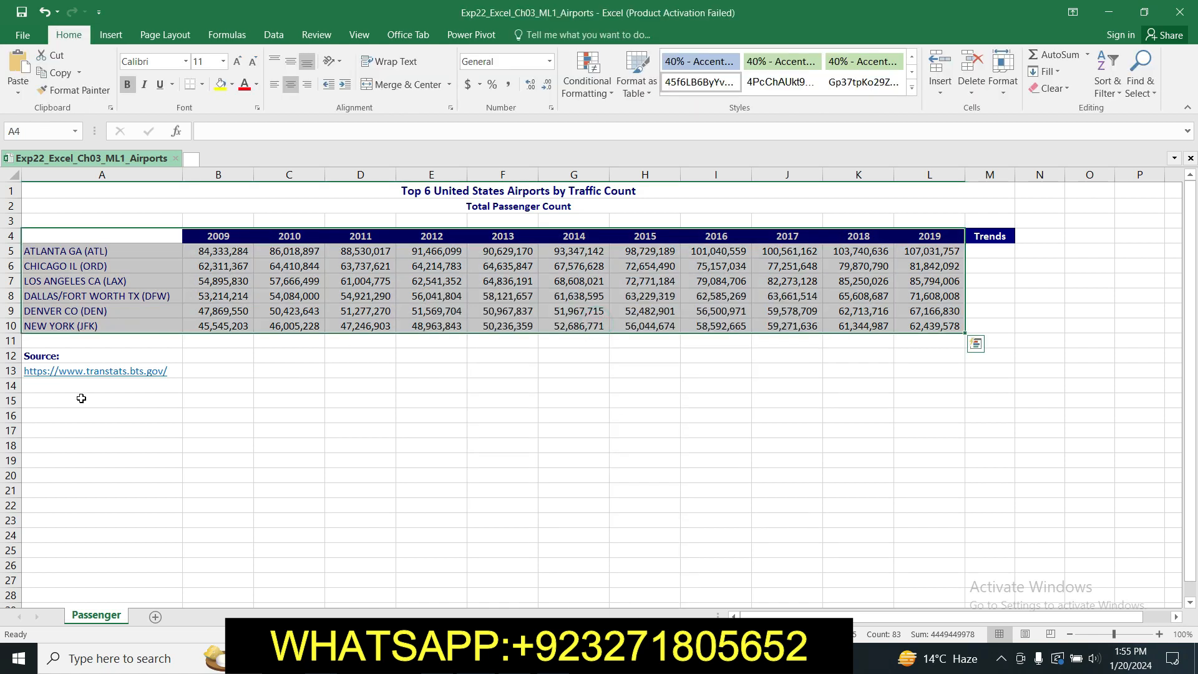
click(81, 398)
right_click(82, 399)
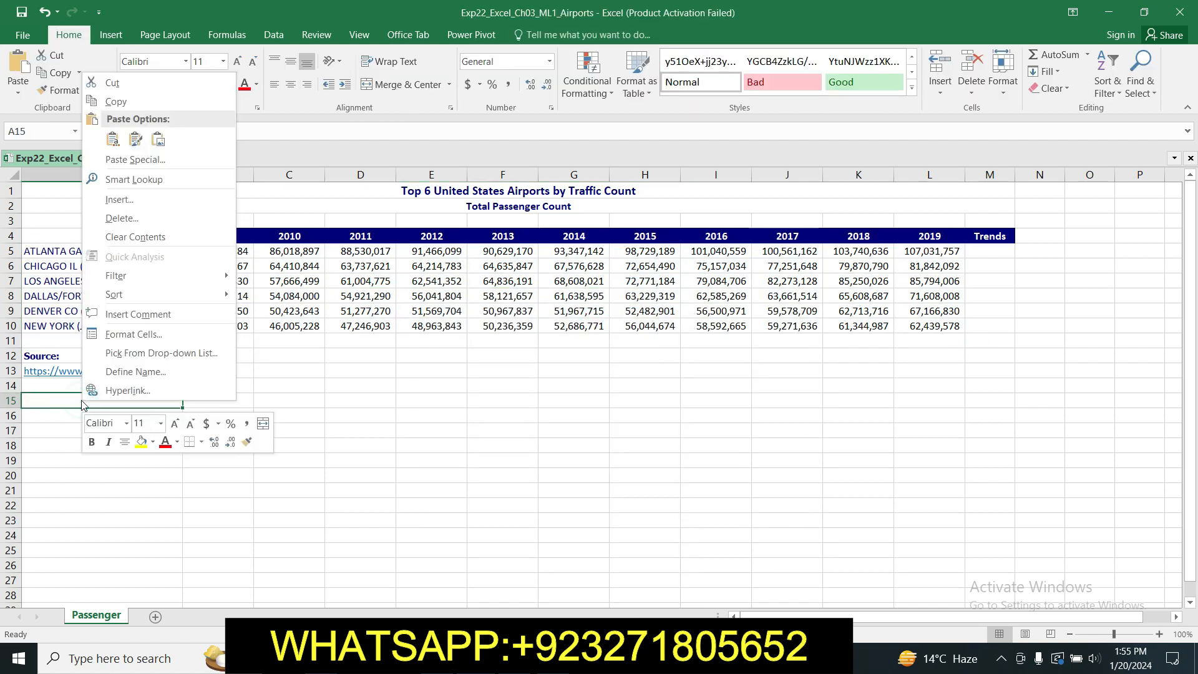
click(112, 140)
click(540, 523)
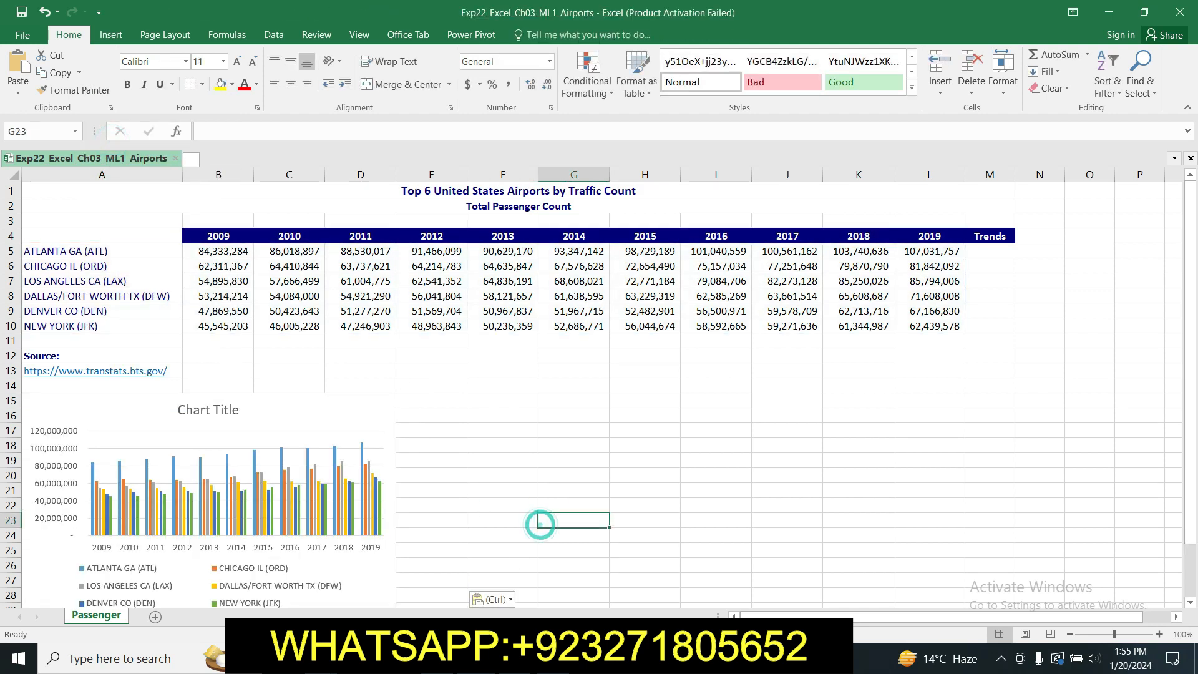
- Switch to the Word instructions and highlight the step 3 instructions in yellow
key(alt+Tab)
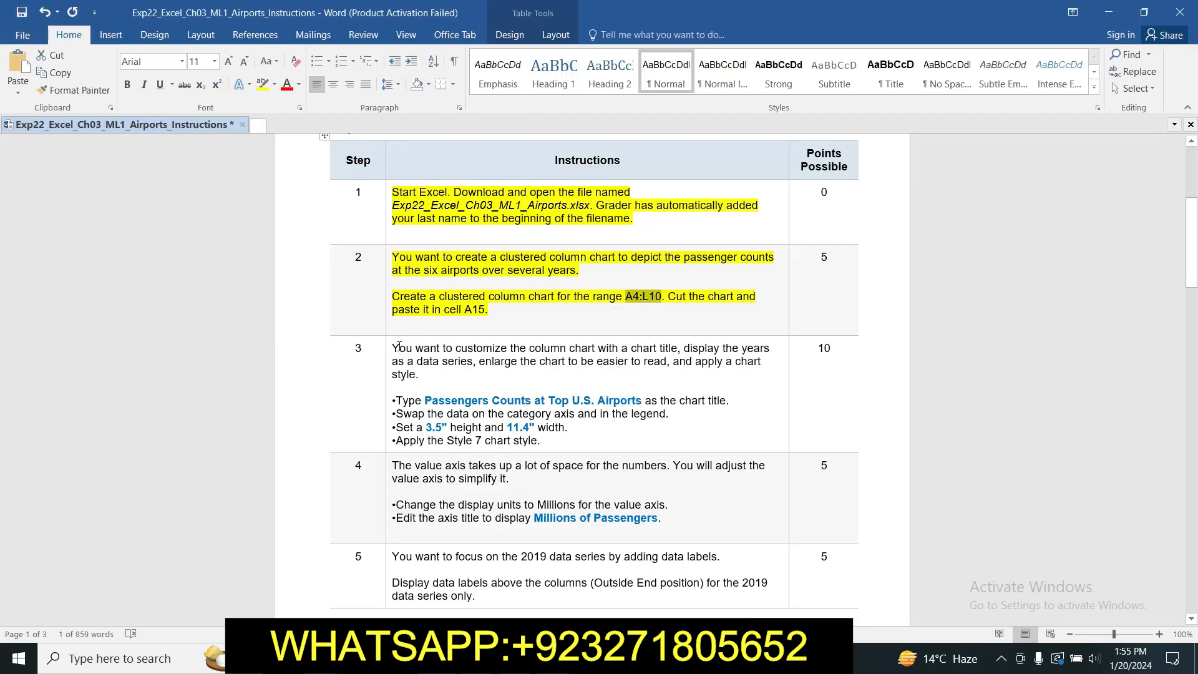
click(386, 348)
click(445, 326)
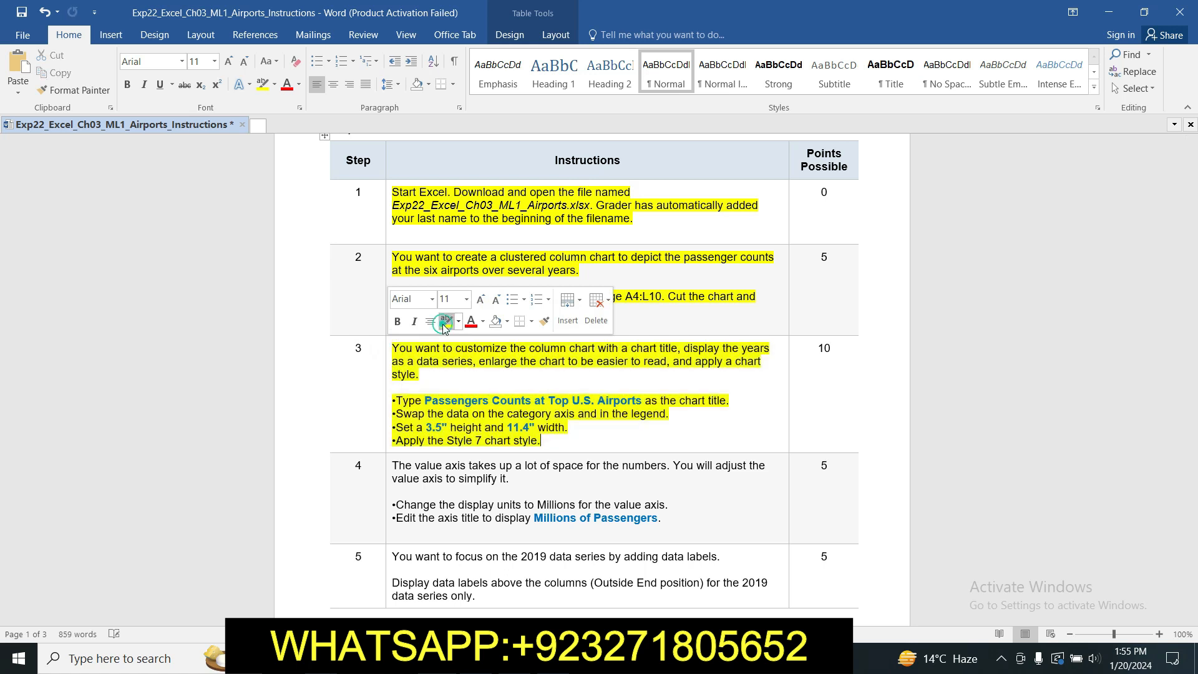
- Copy "Passengers Counts at Top U.S. Airports" from step 3 and paste it over the Excel chart's title without the source's bold formatting
drag(1191, 243, 1191, 259)
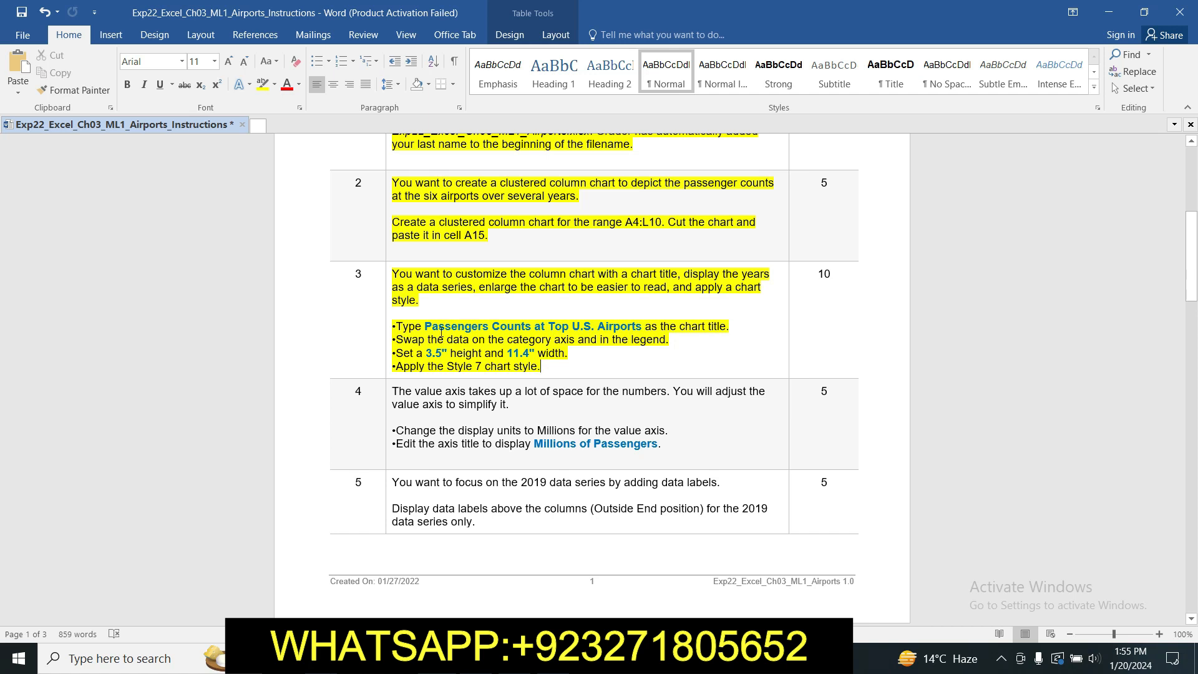
drag(427, 325, 644, 327)
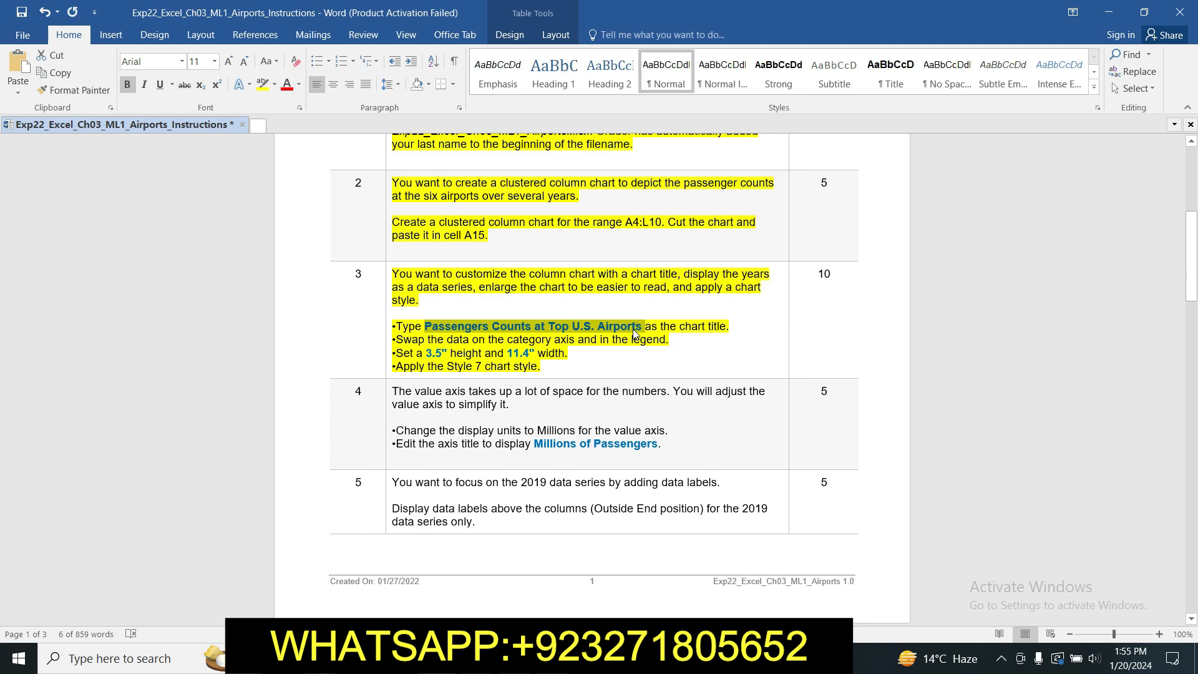
key(alt+Tab)
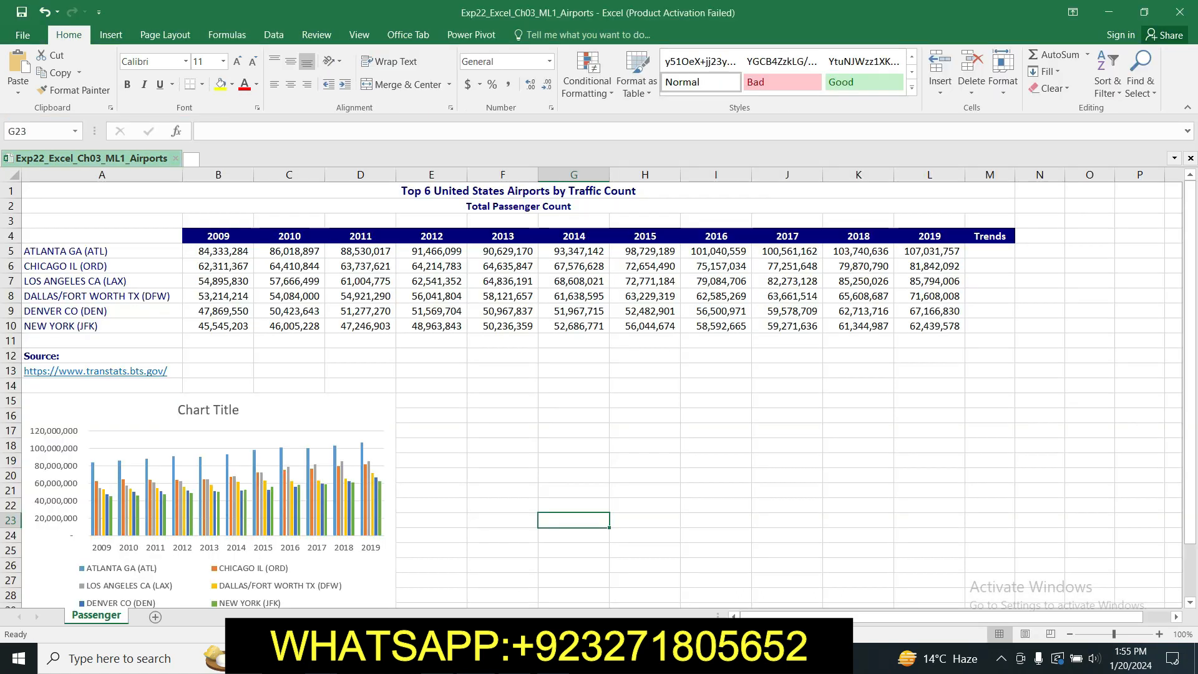
click(234, 406)
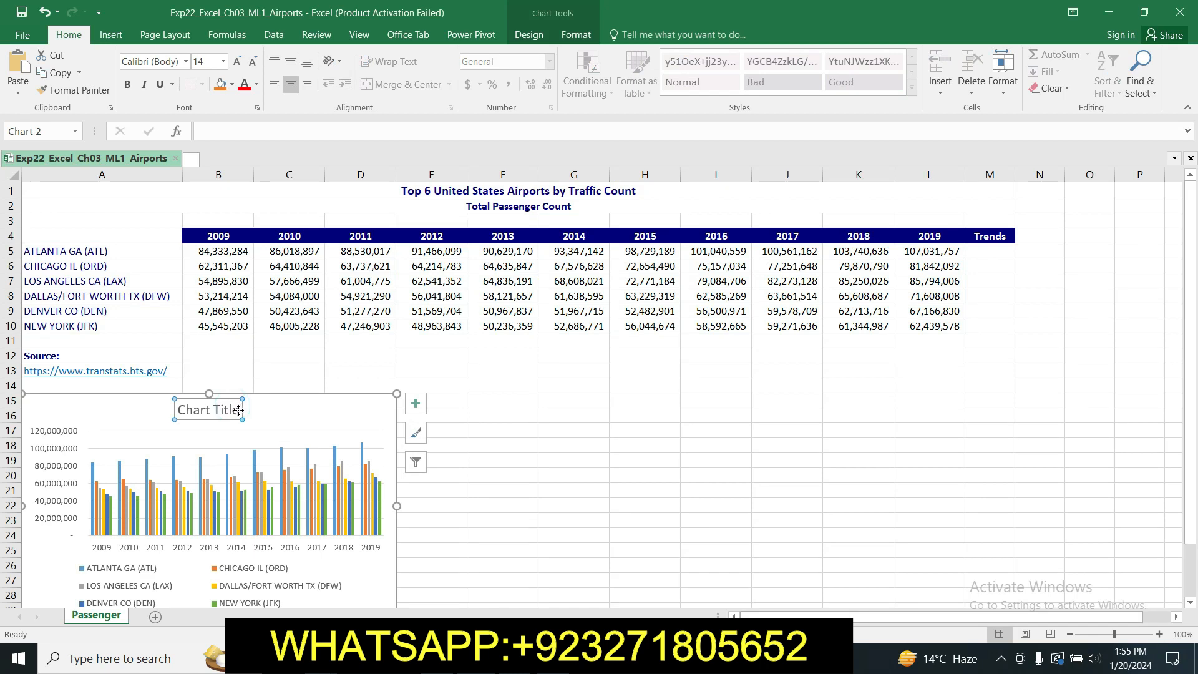
drag(239, 409, 196, 408)
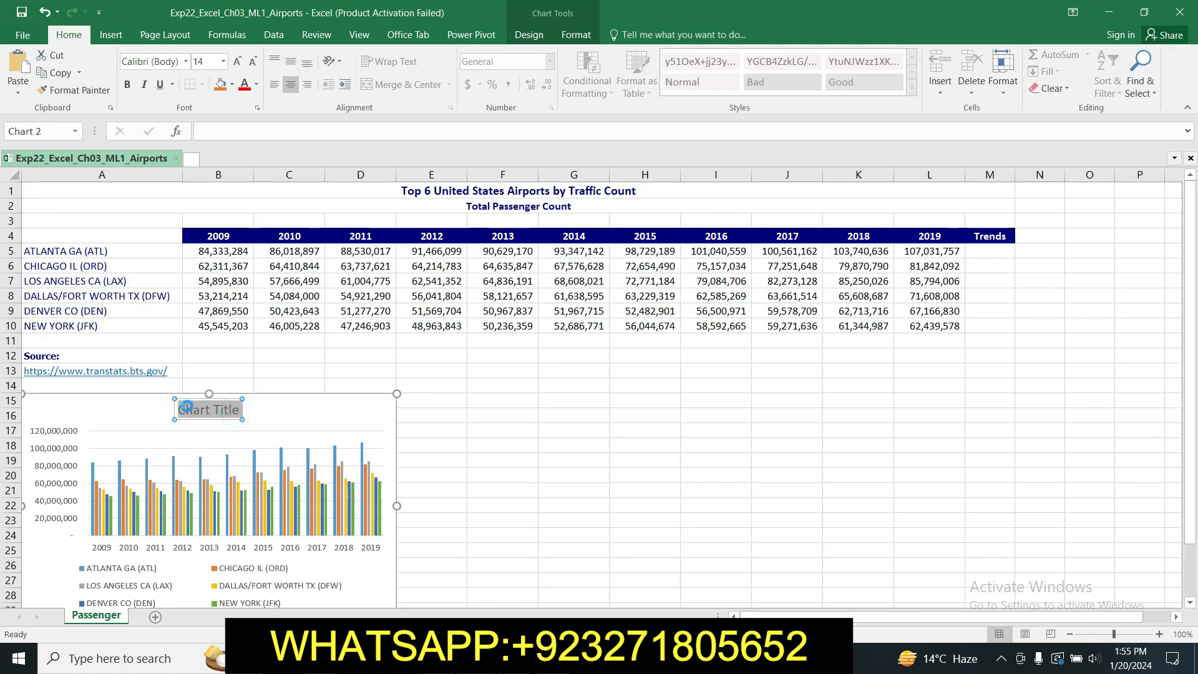
key(ctrl+v)
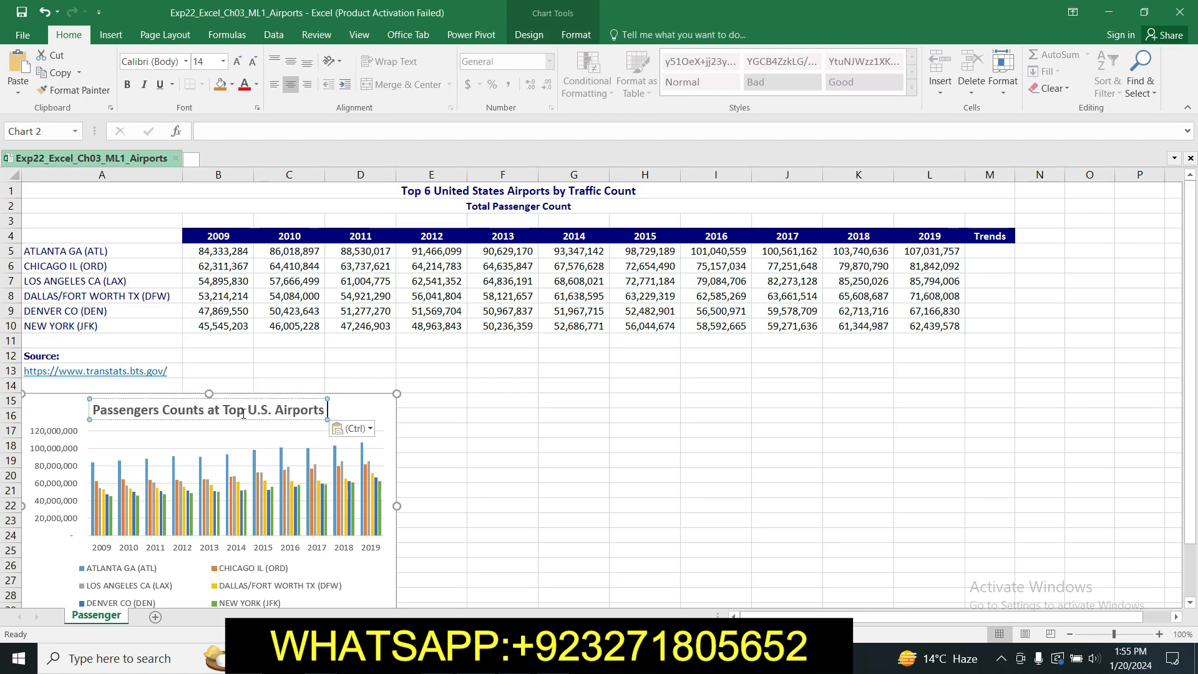
click(371, 430)
key(Escape)
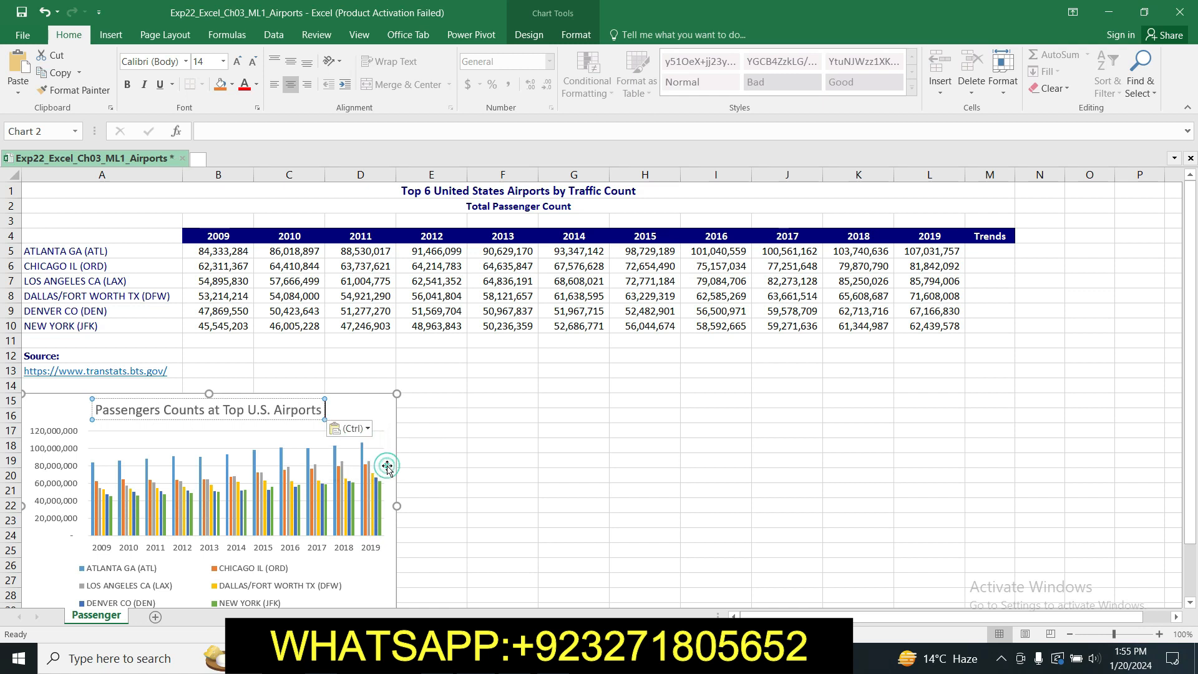
click(430, 442)
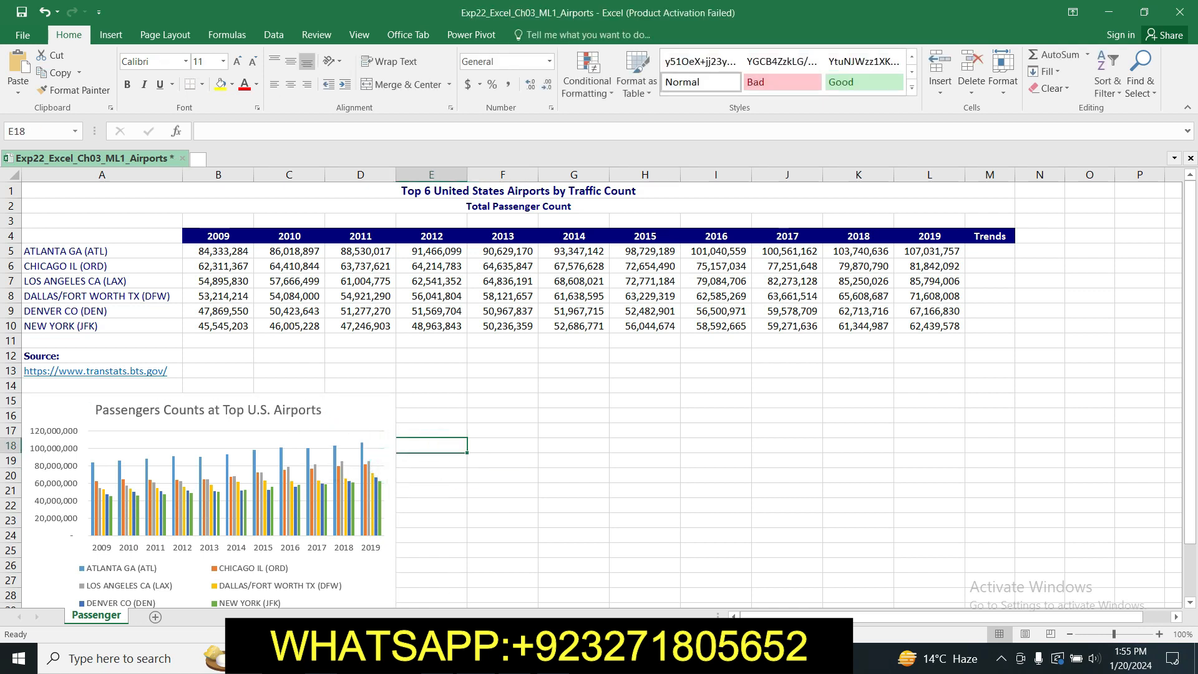
- Switch to the Word instructions and select the step 3 line about swapping the data on the category axis and in the legend
click(457, 658)
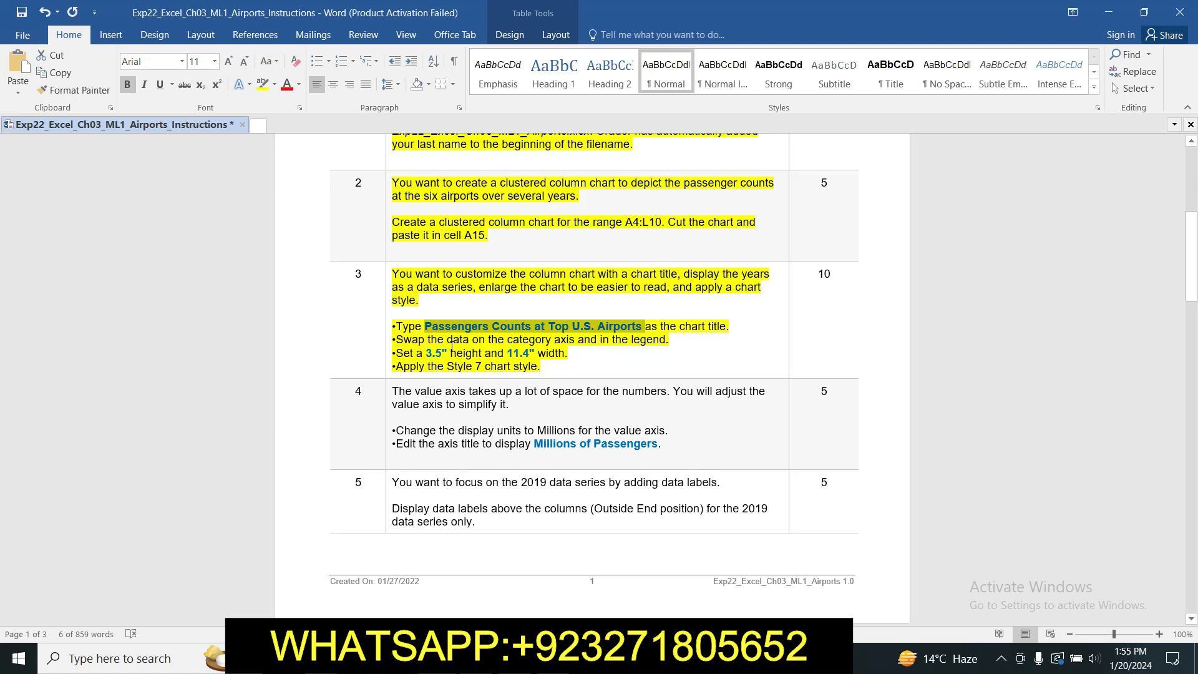
click(631, 342)
drag(399, 343, 670, 342)
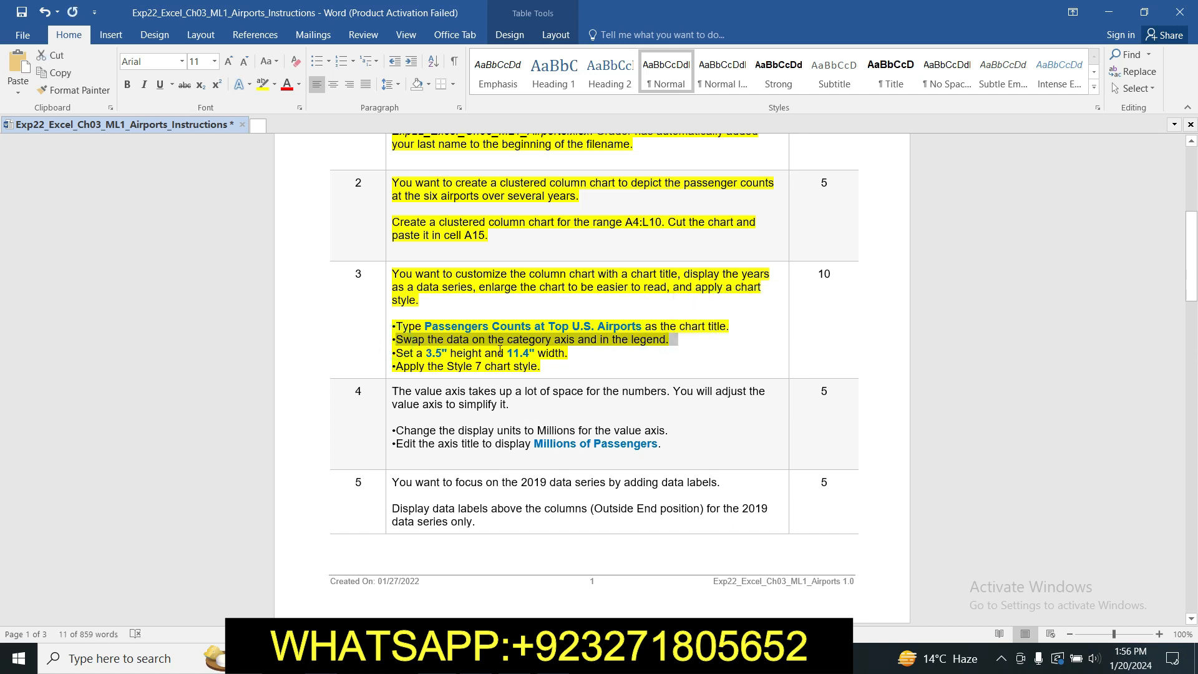
- Switch to Excel and swap the column chart's rows and columns so the years form the legend and the airports the category axis
click(465, 658)
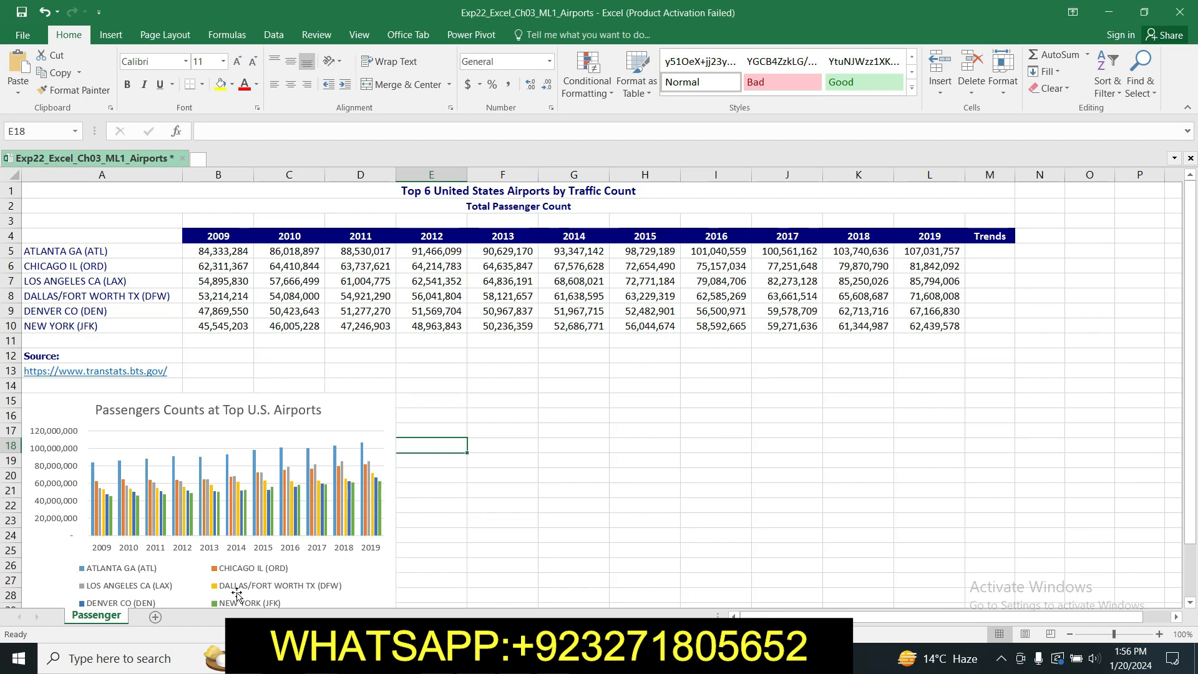
drag(1190, 310, 1190, 350)
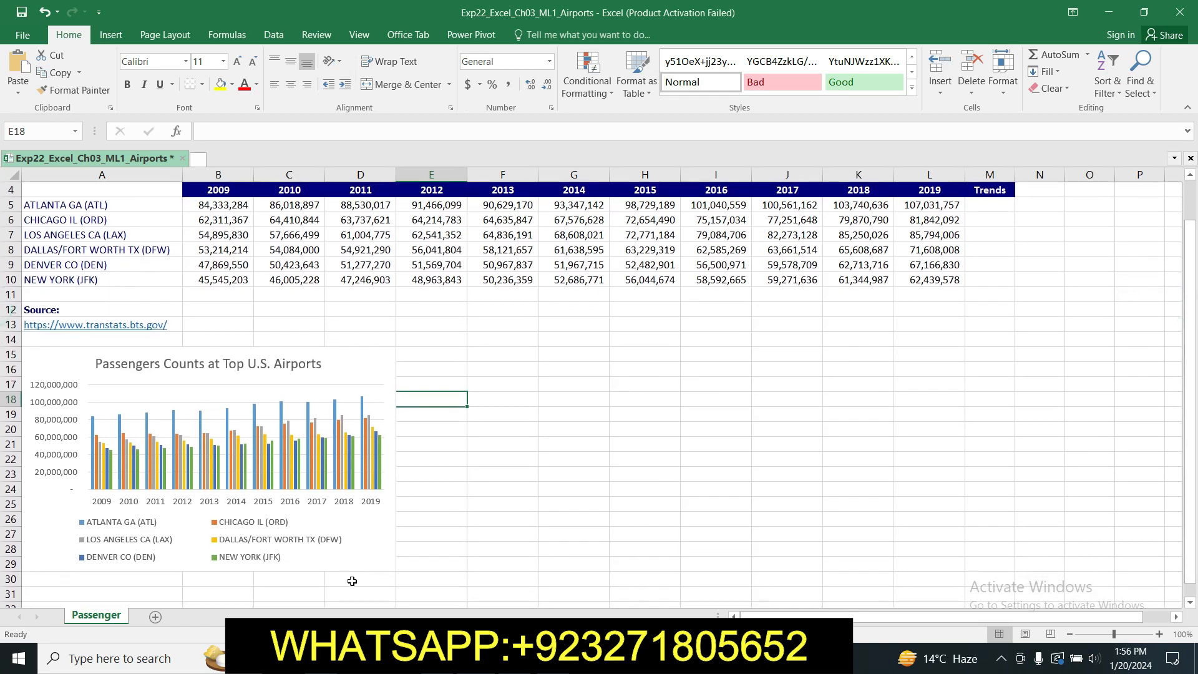
click(303, 506)
right_click(303, 506)
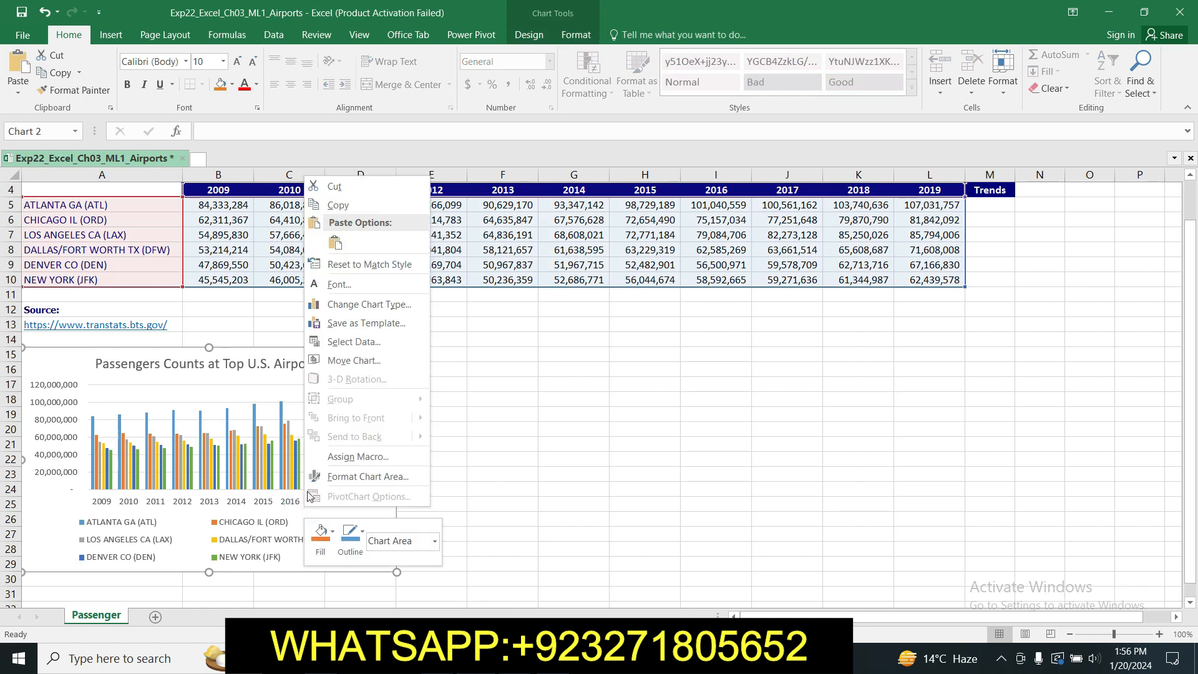
click(362, 342)
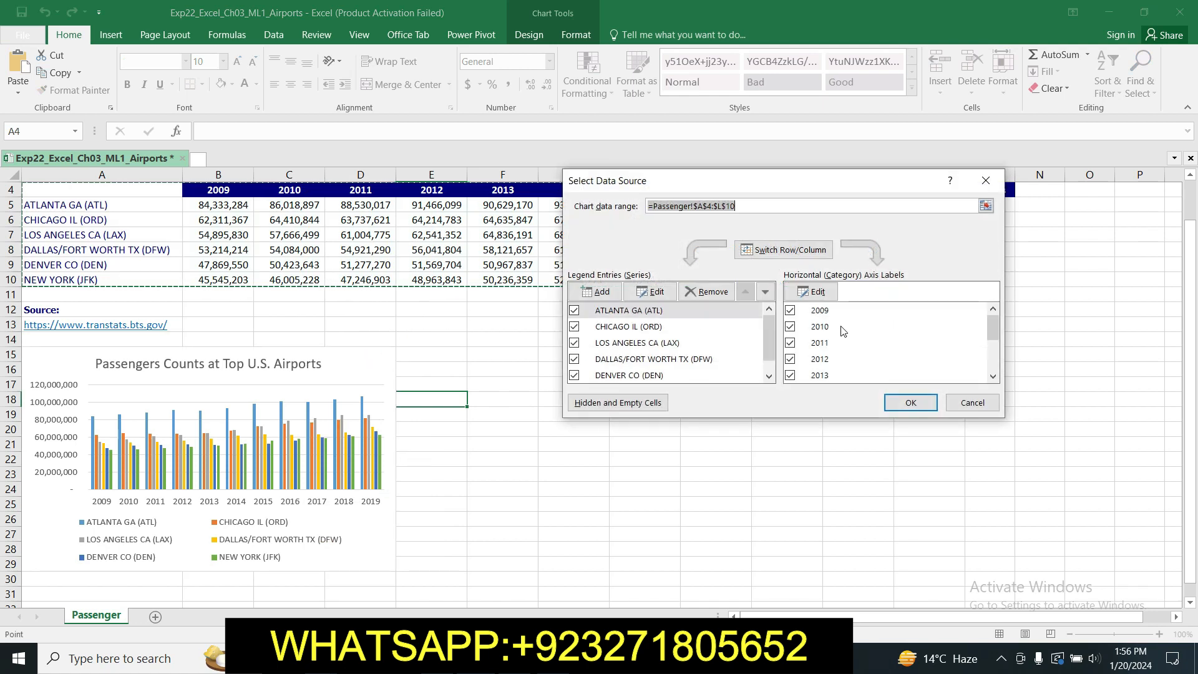
click(798, 250)
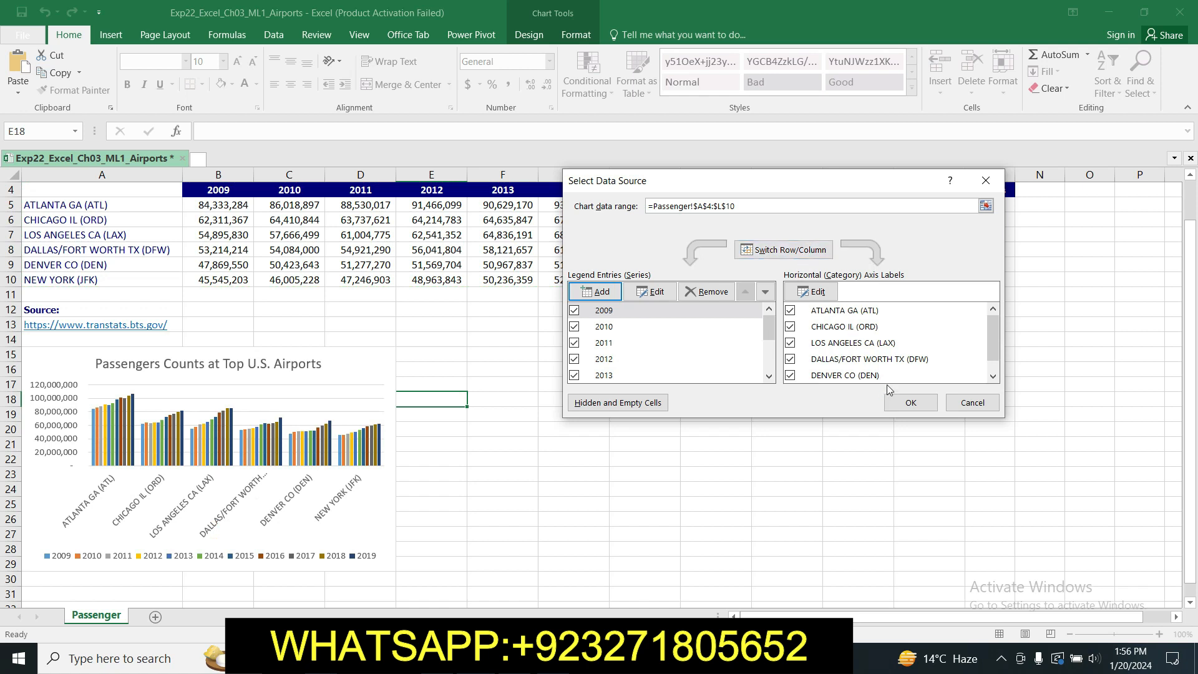
click(910, 404)
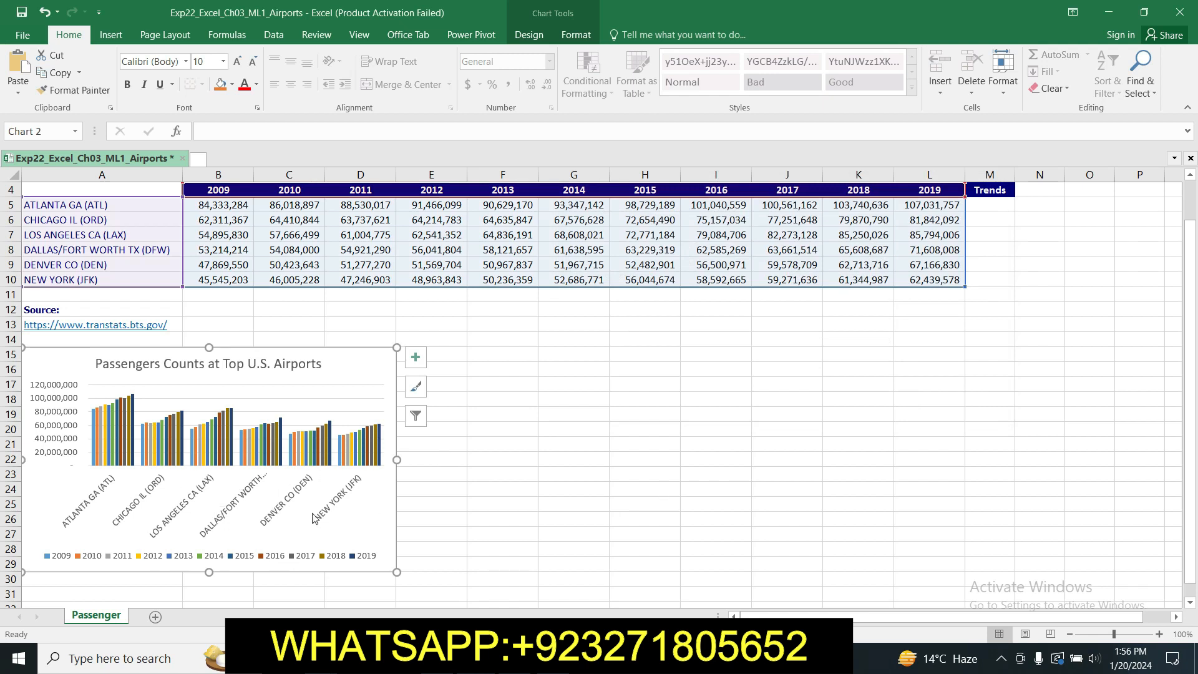
click(502, 480)
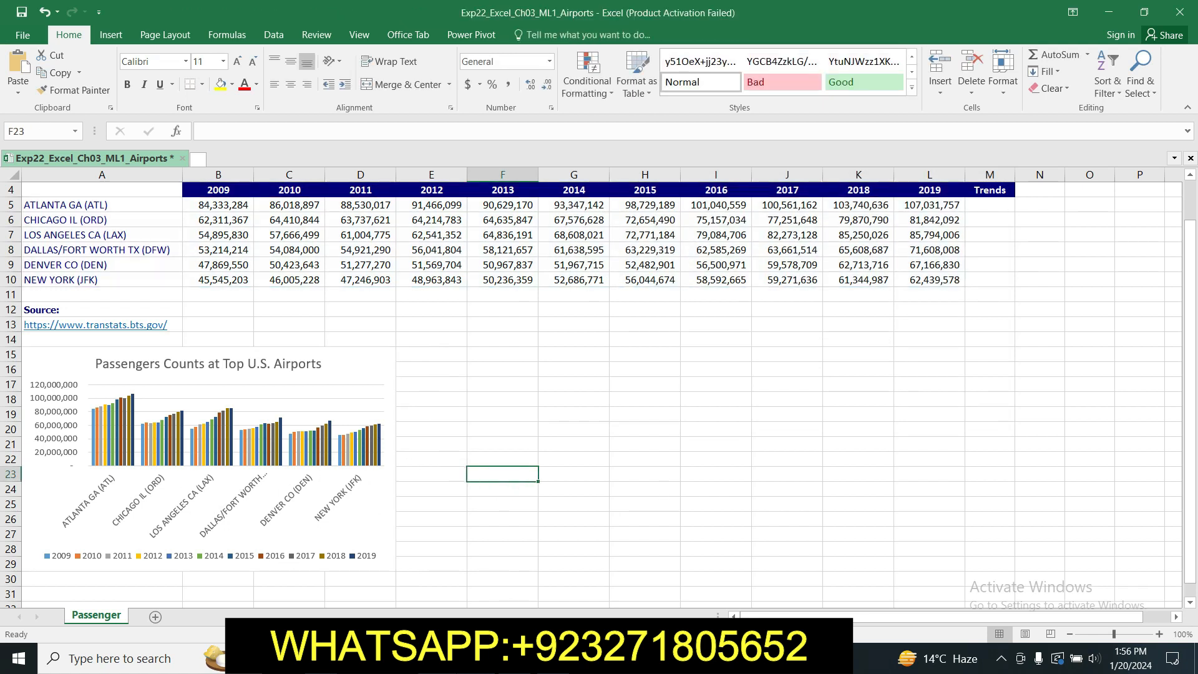
- Check the required chart size in the Word instructions and set the Excel column chart's height to 3.5"
click(521, 658)
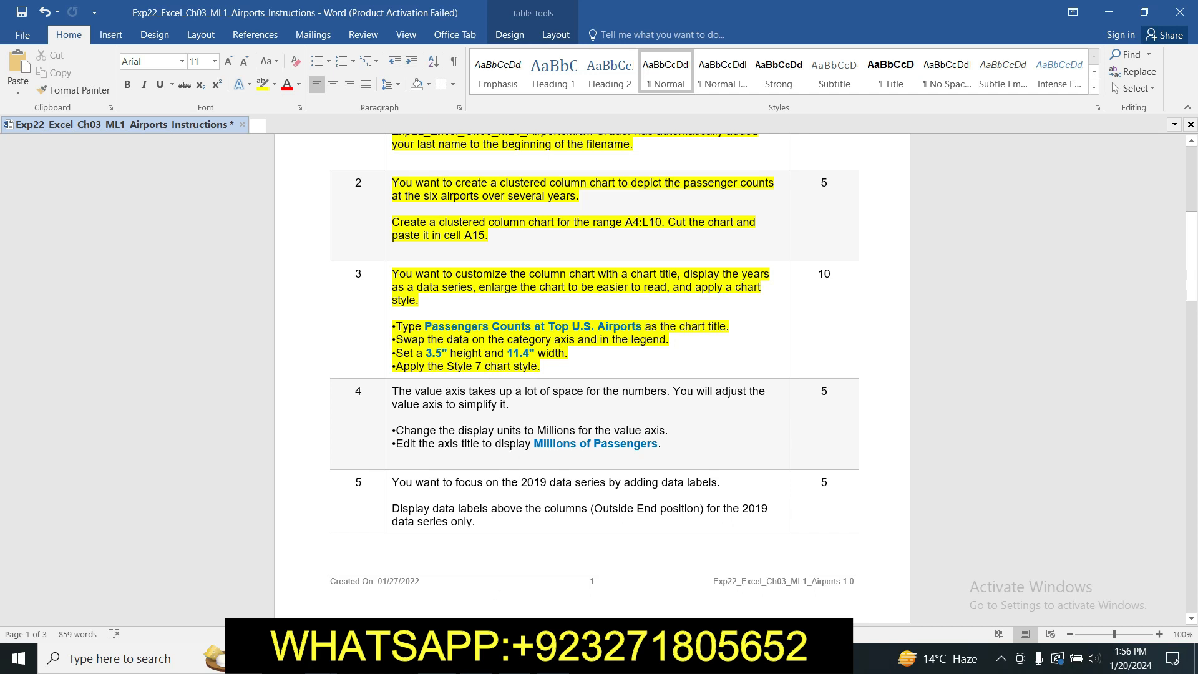
click(469, 658)
click(368, 366)
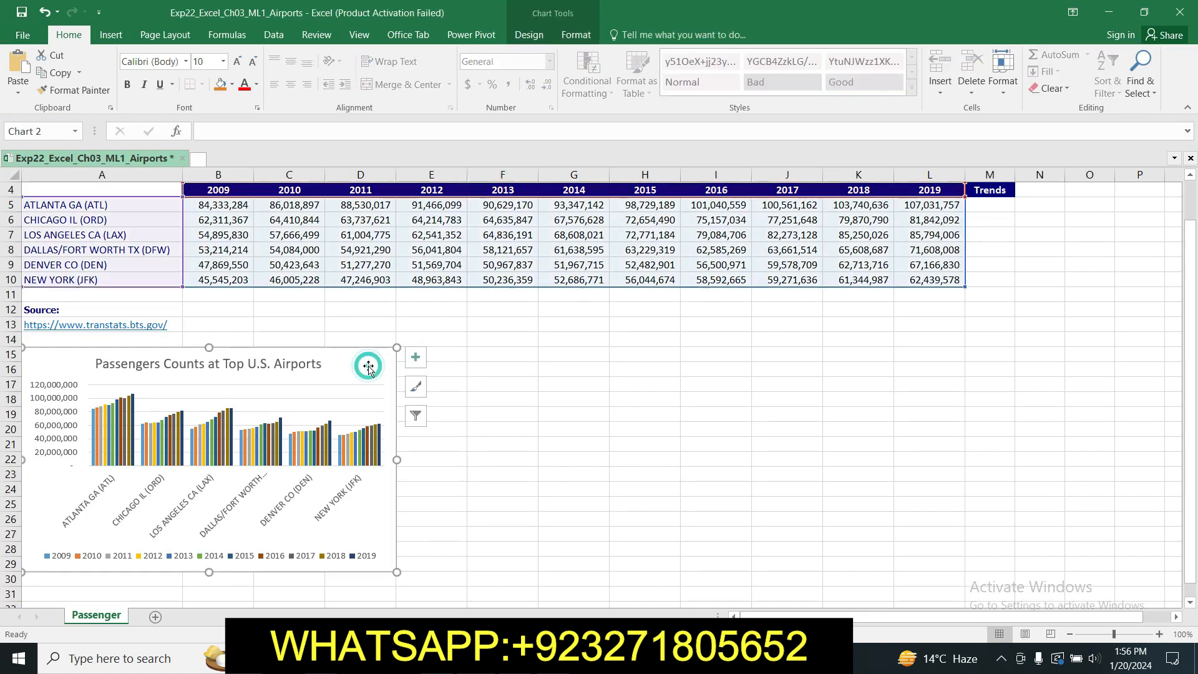
click(588, 36)
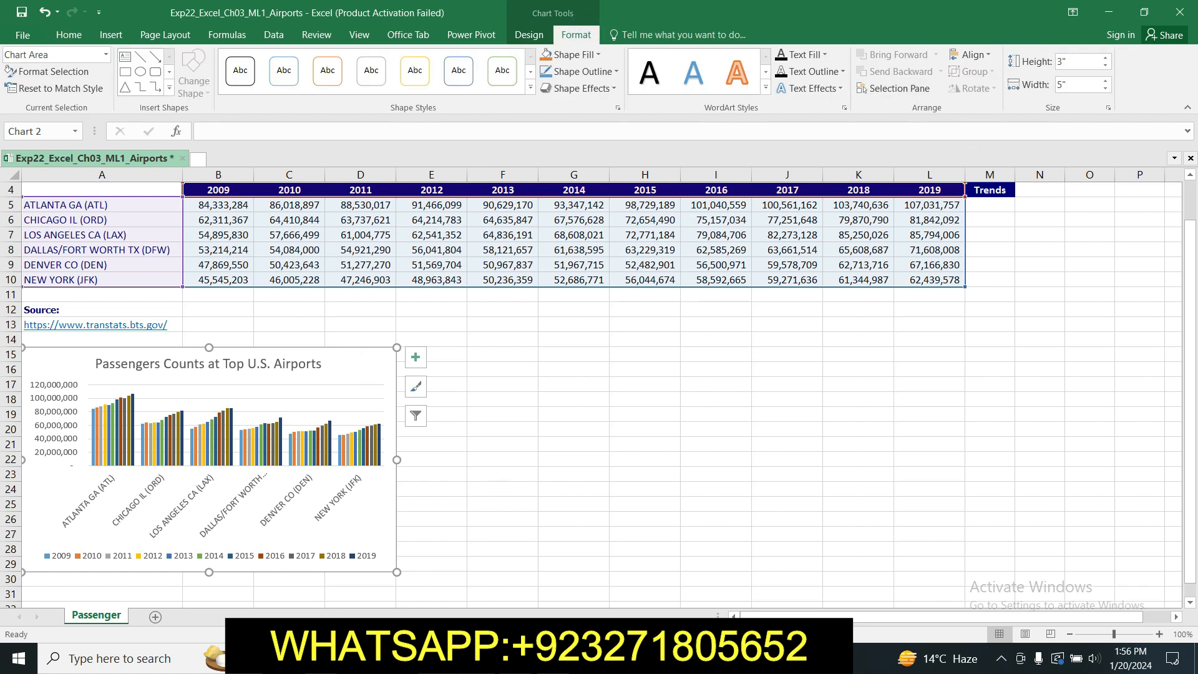
key(alt+Tab)
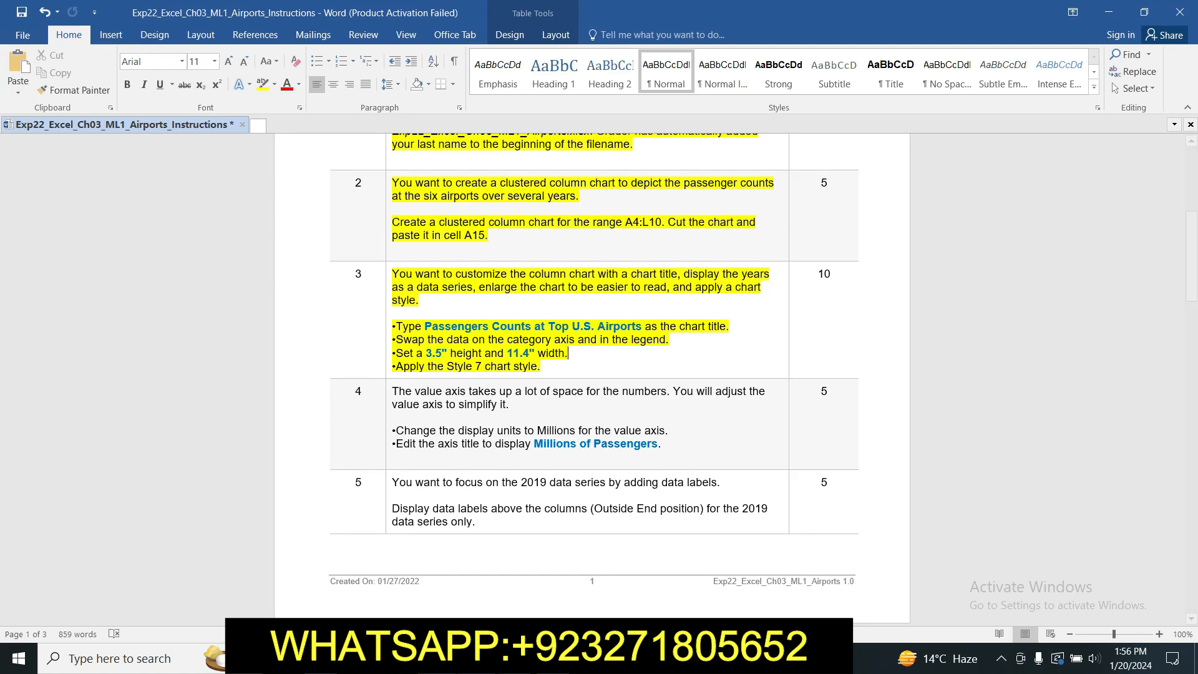
key(alt+Tab)
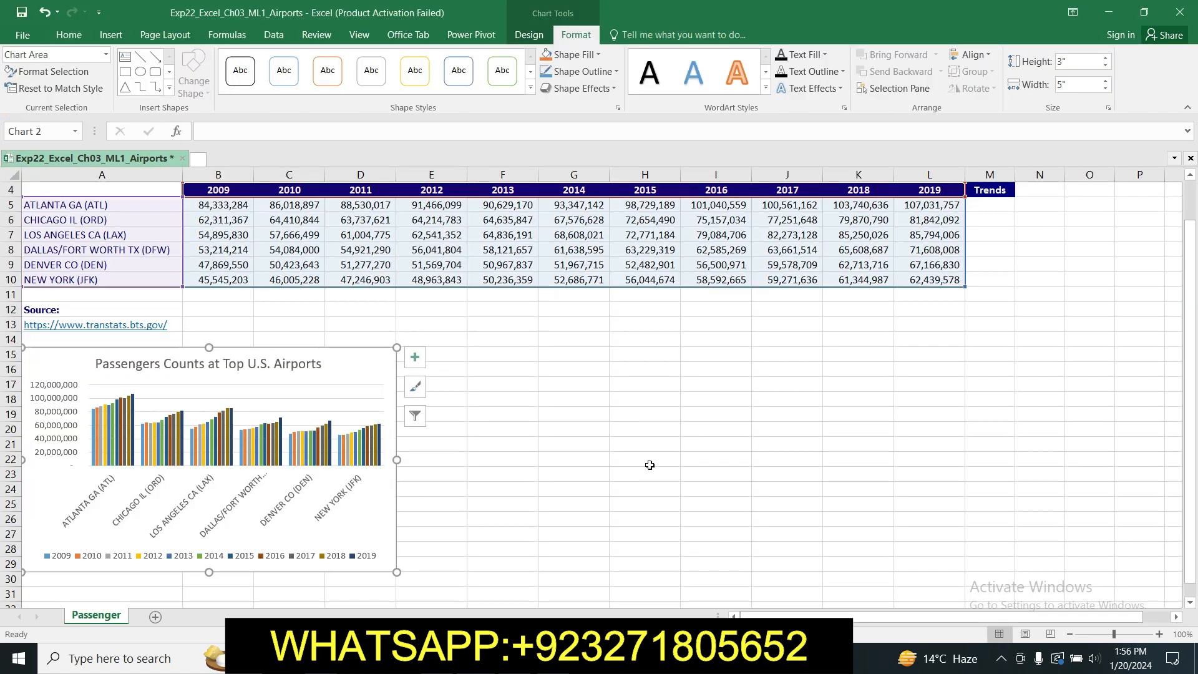
click(1106, 58)
click(1106, 57)
click(1105, 58)
click(1105, 57)
click(1106, 58)
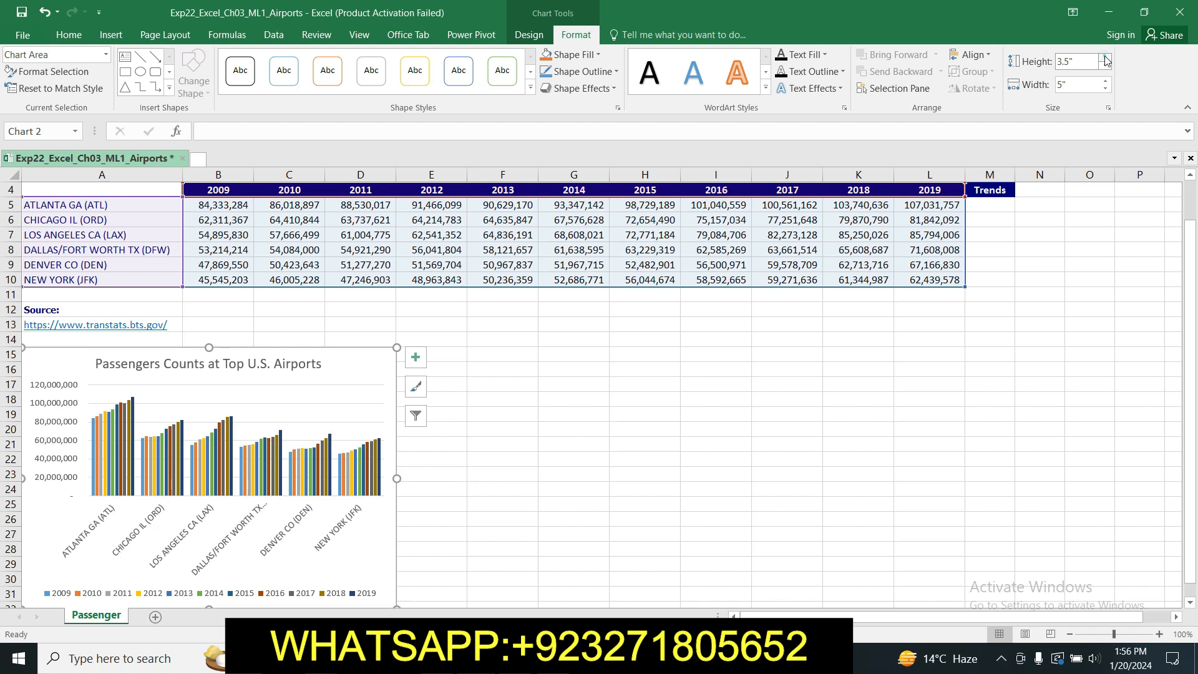
- Recheck the required size in the Word instructions and set the Excel column chart's width to 11.4"
key(alt+Tab)
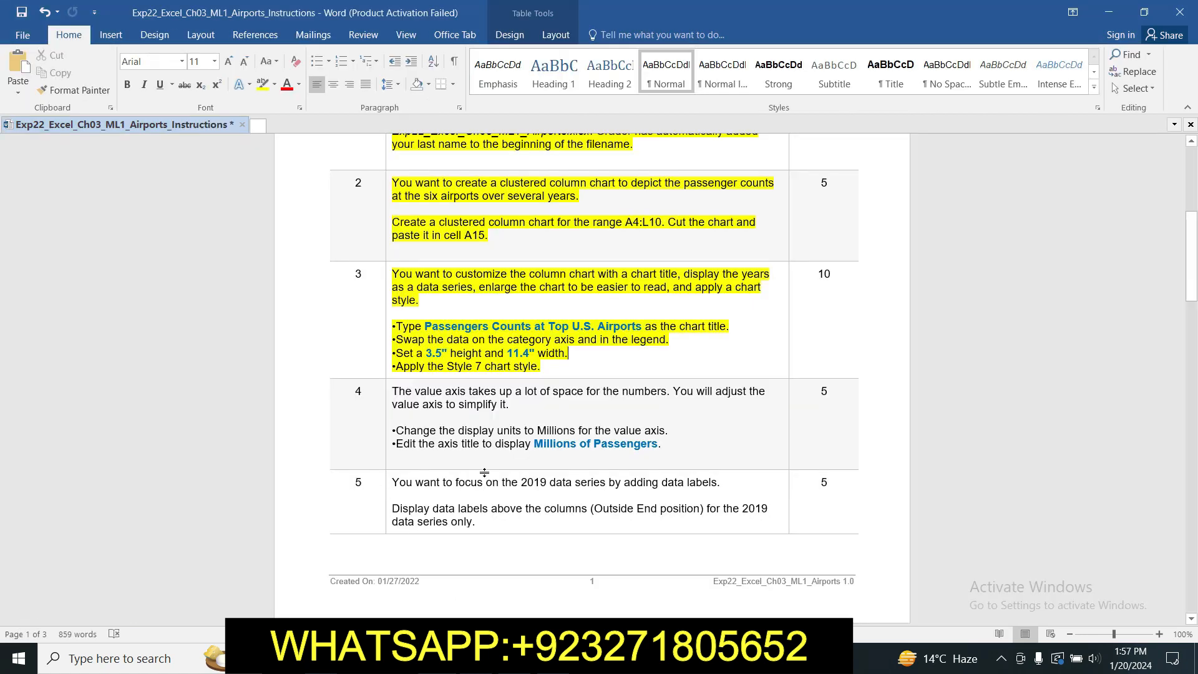
key(alt+Tab)
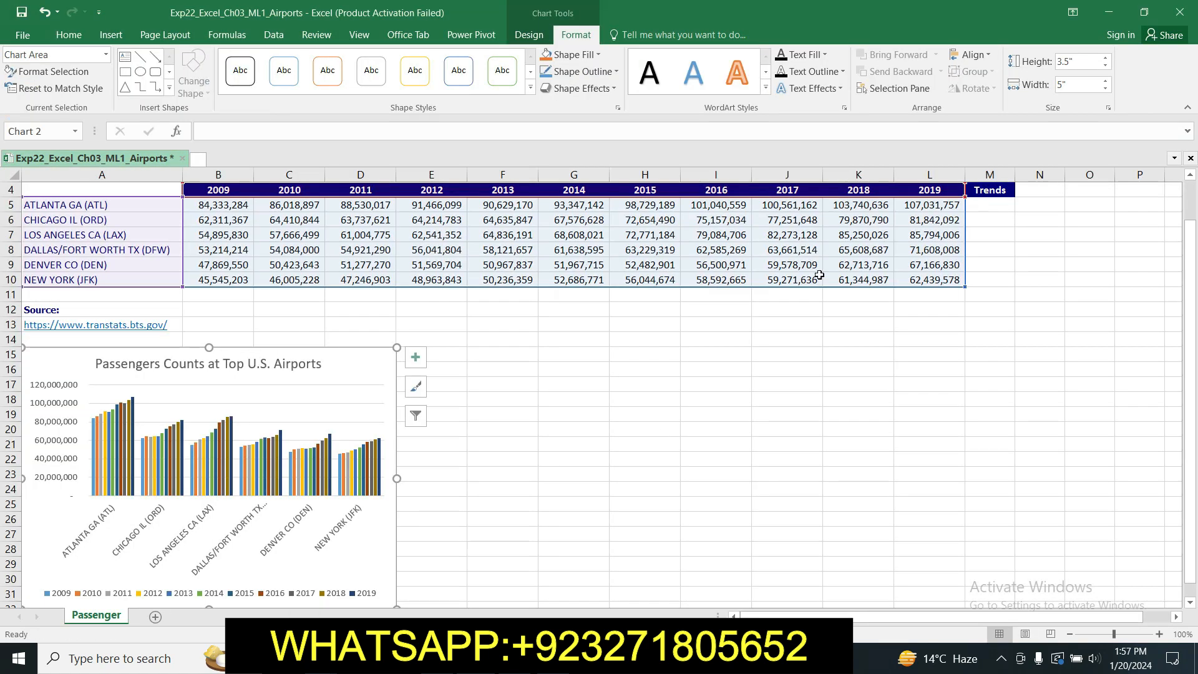
click(1106, 81)
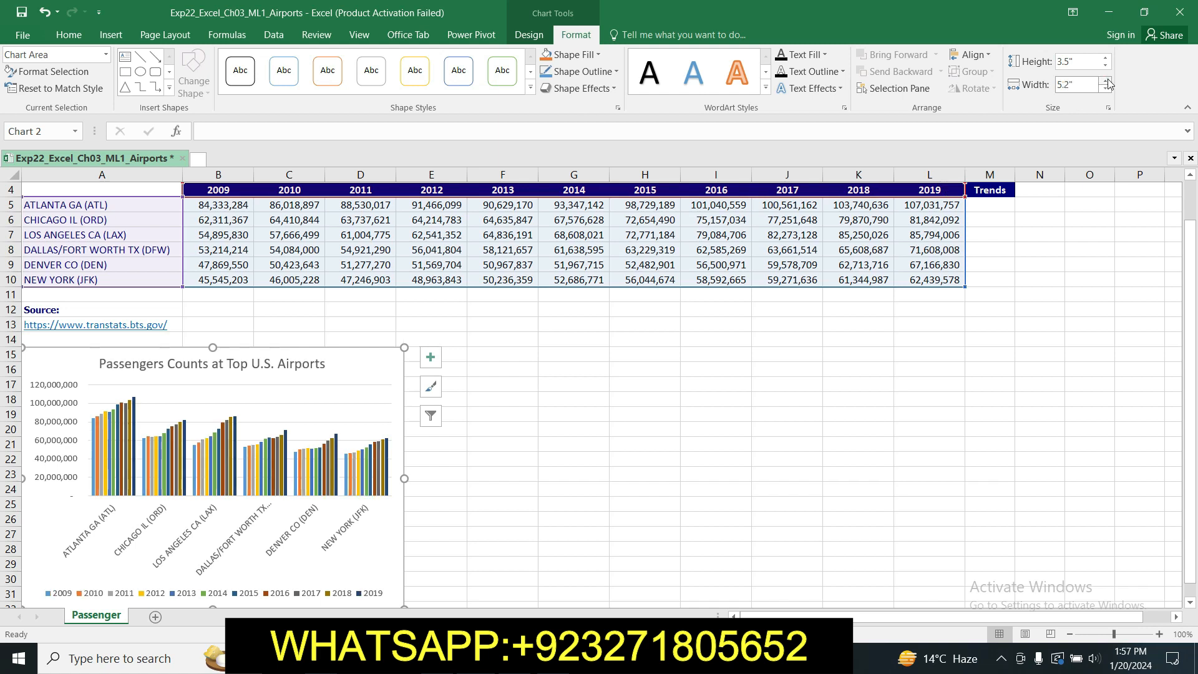
click(1106, 80)
click(1106, 80)
click(1106, 80)
click(1106, 80)
click(1106, 80)
click(1106, 81)
click(1106, 81)
click(1106, 80)
click(1107, 80)
click(1106, 81)
click(1106, 81)
click(1106, 80)
click(1107, 81)
click(1106, 80)
click(1106, 80)
click(1107, 80)
click(1106, 81)
click(1106, 81)
click(1106, 80)
click(1106, 80)
click(1106, 80)
click(1107, 81)
click(1106, 81)
click(1106, 80)
click(1106, 80)
click(1107, 81)
click(1106, 80)
click(1106, 80)
double_click(1106, 81)
double_click(1106, 81)
click(1106, 81)
double_click(1107, 81)
double_click(1106, 80)
double_click(1107, 81)
double_click(1107, 81)
click(1107, 80)
double_click(1107, 80)
double_click(1106, 80)
click(1107, 80)
double_click(1106, 80)
double_click(1106, 80)
click(1106, 80)
double_click(1107, 80)
click(1107, 80)
double_click(1107, 81)
click(1106, 81)
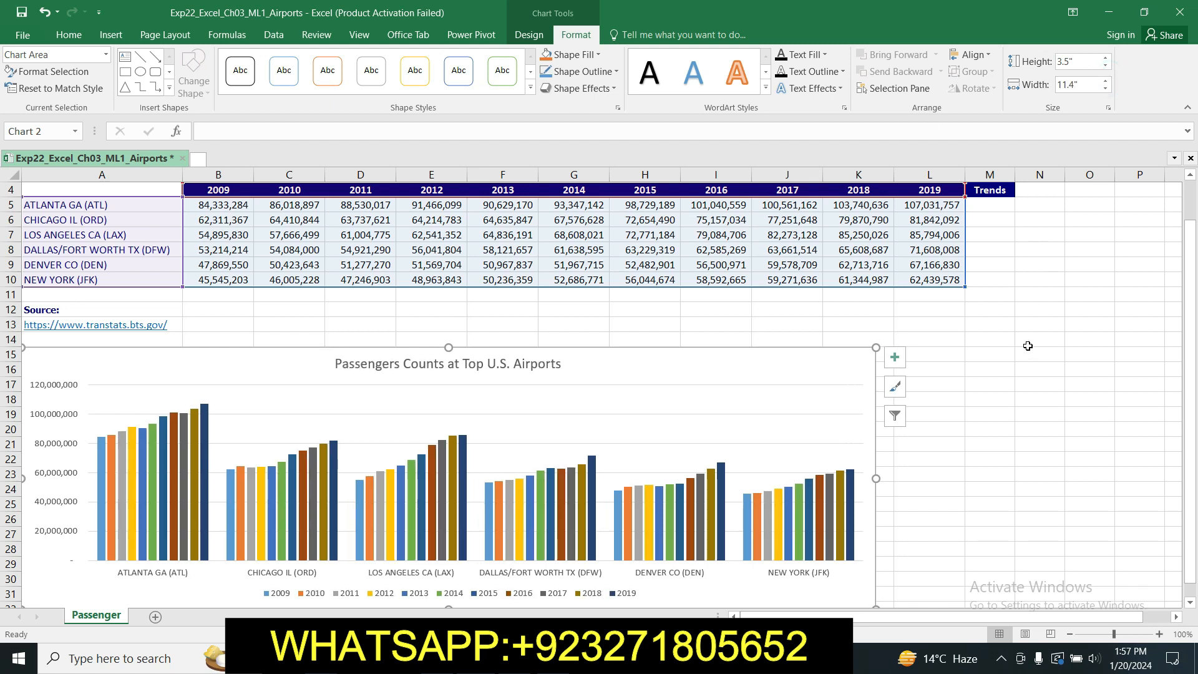
- Check the required chart style in the Word instructions and apply Style 7 to the Excel column chart
key(alt+Tab)
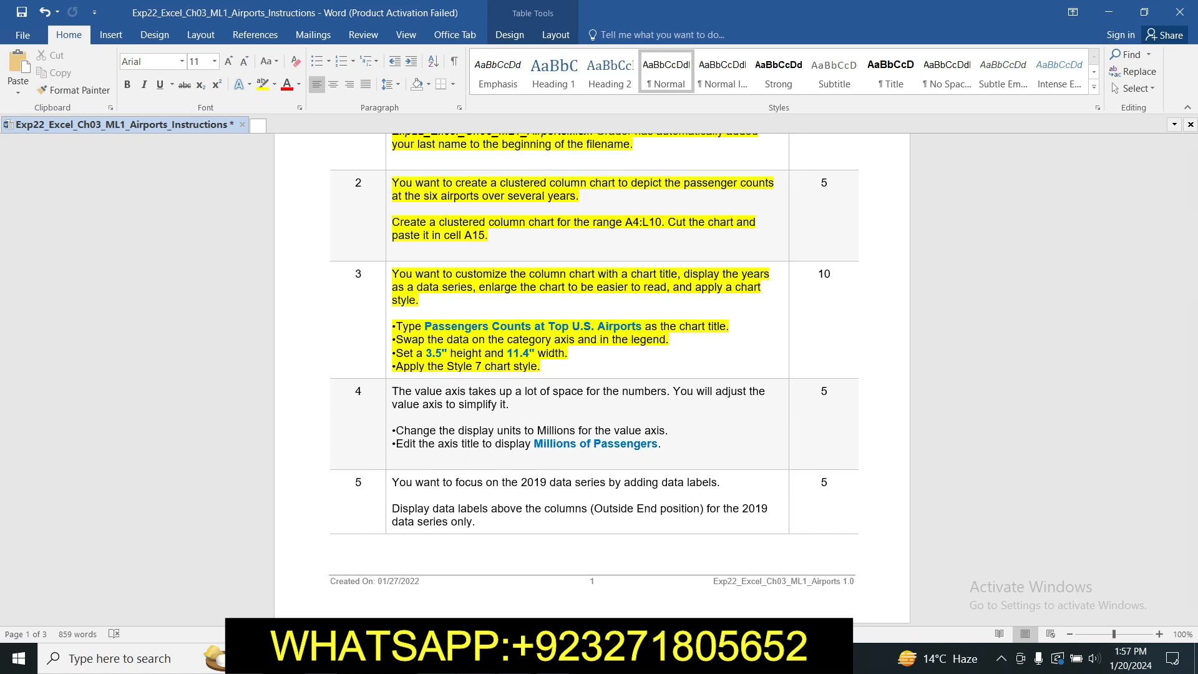
mouse_move(475, 659)
click(475, 580)
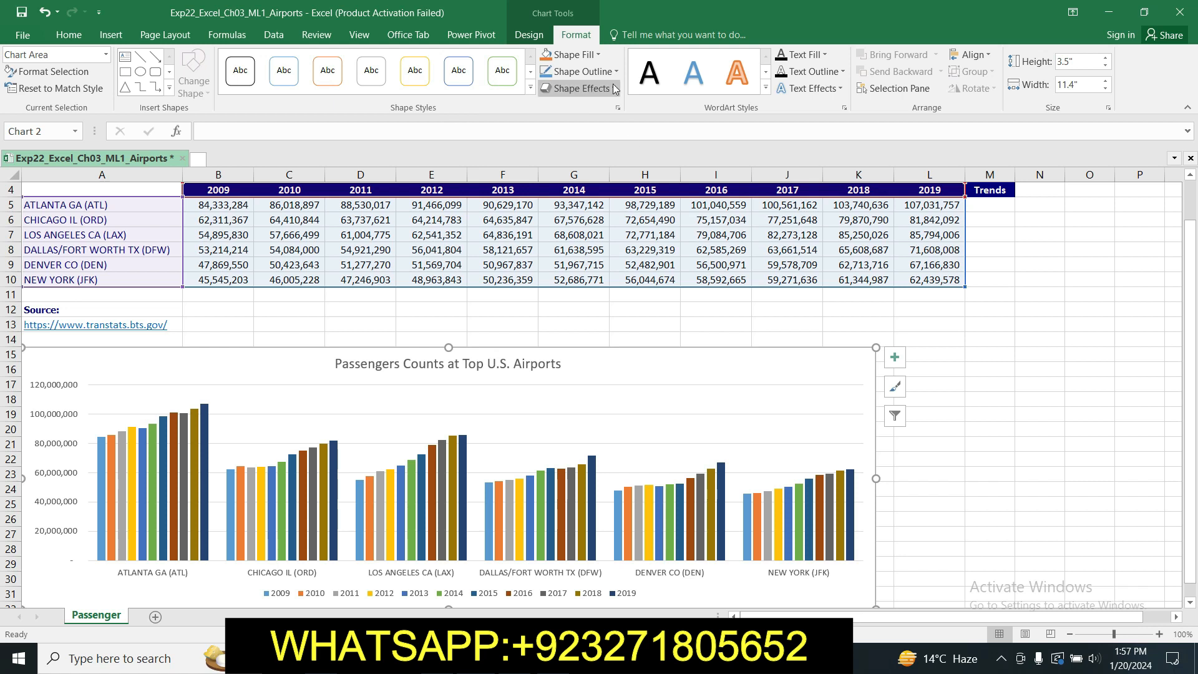
click(530, 36)
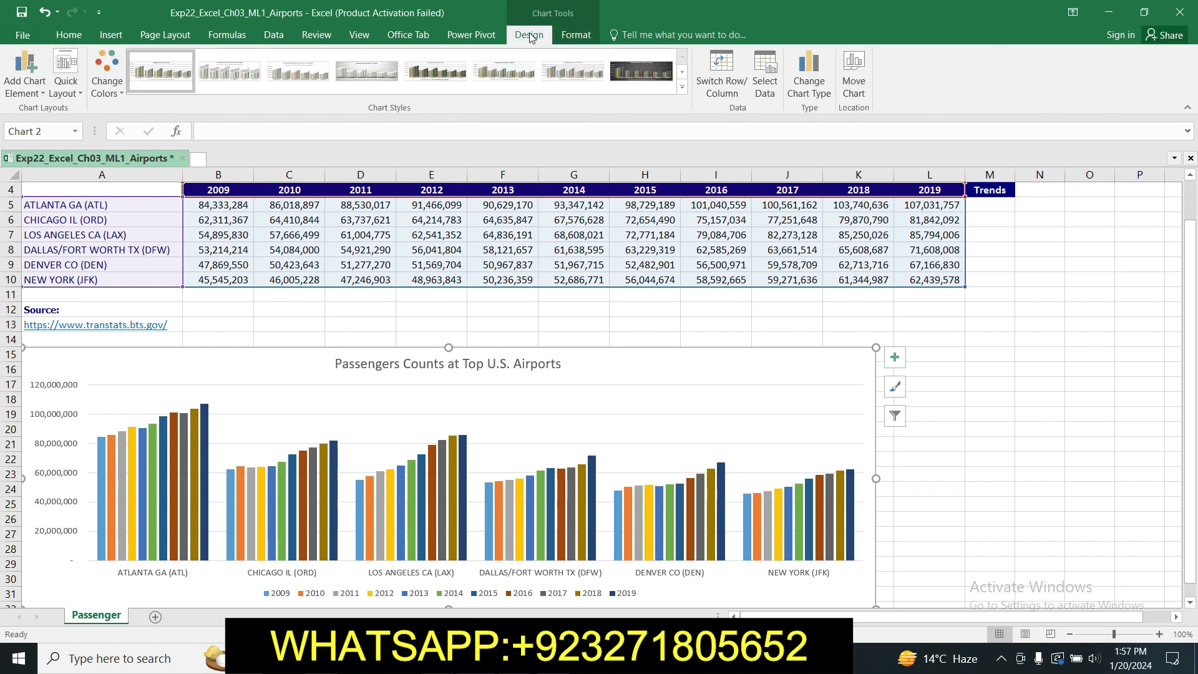
click(681, 88)
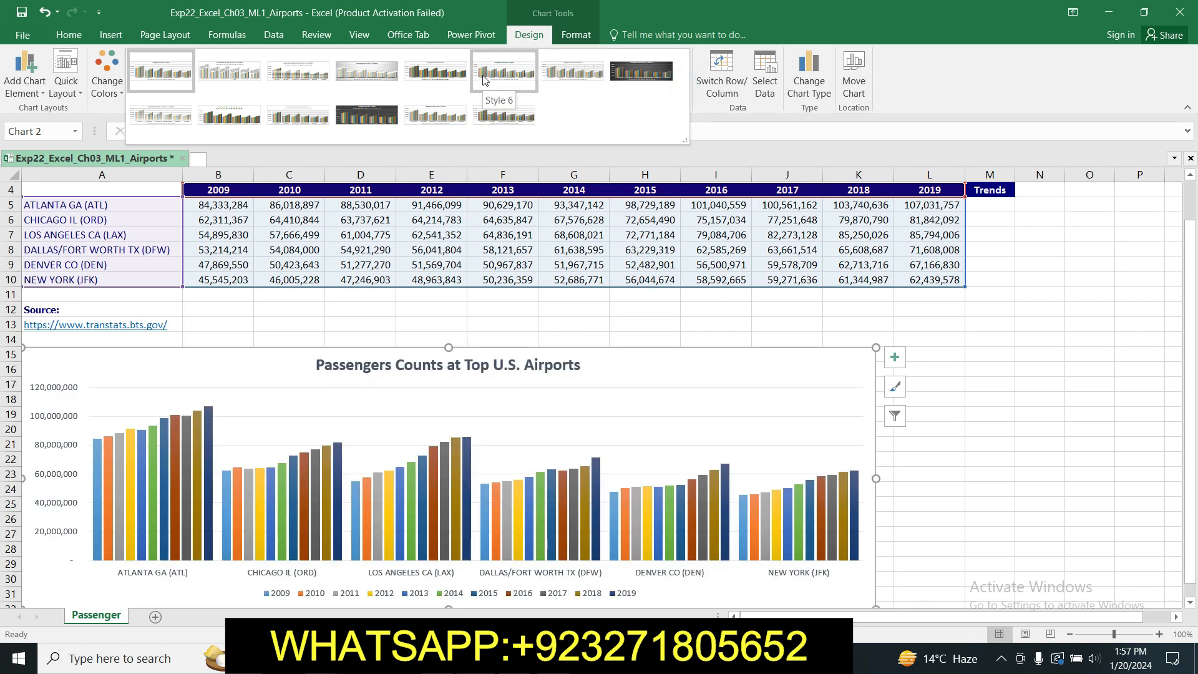
click(557, 78)
click(1126, 471)
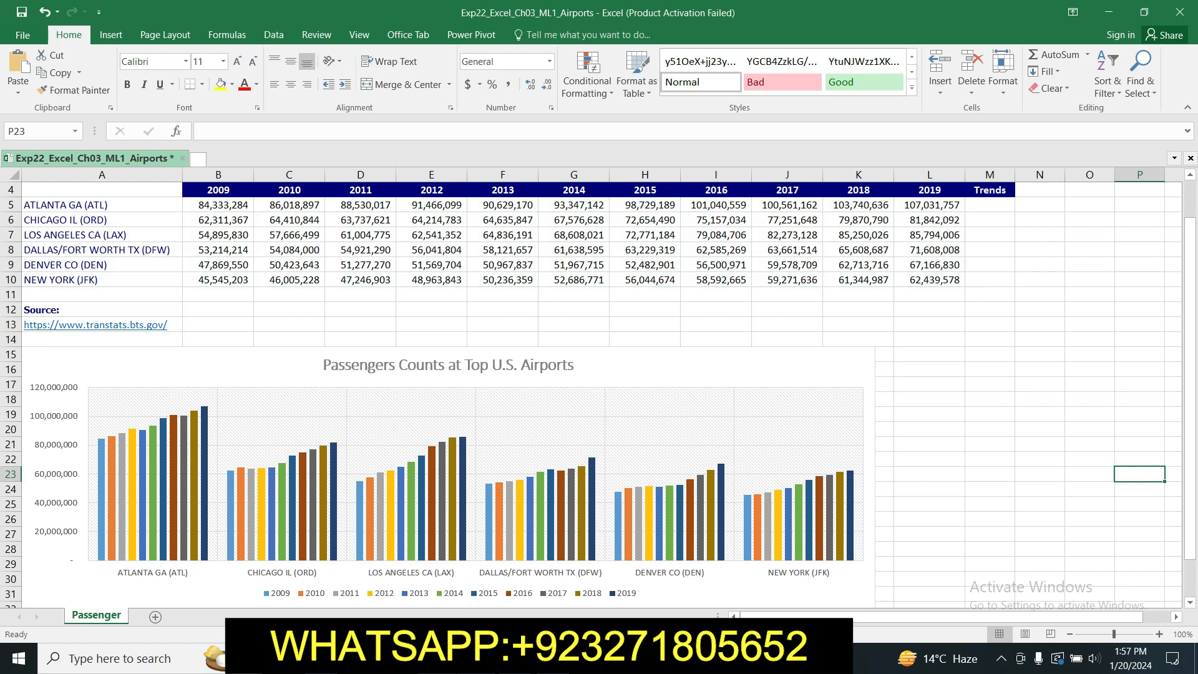
- Switch to the Word instructions and highlight the step 4 instructions in yellow
key(alt+Tab)
click(561, 355)
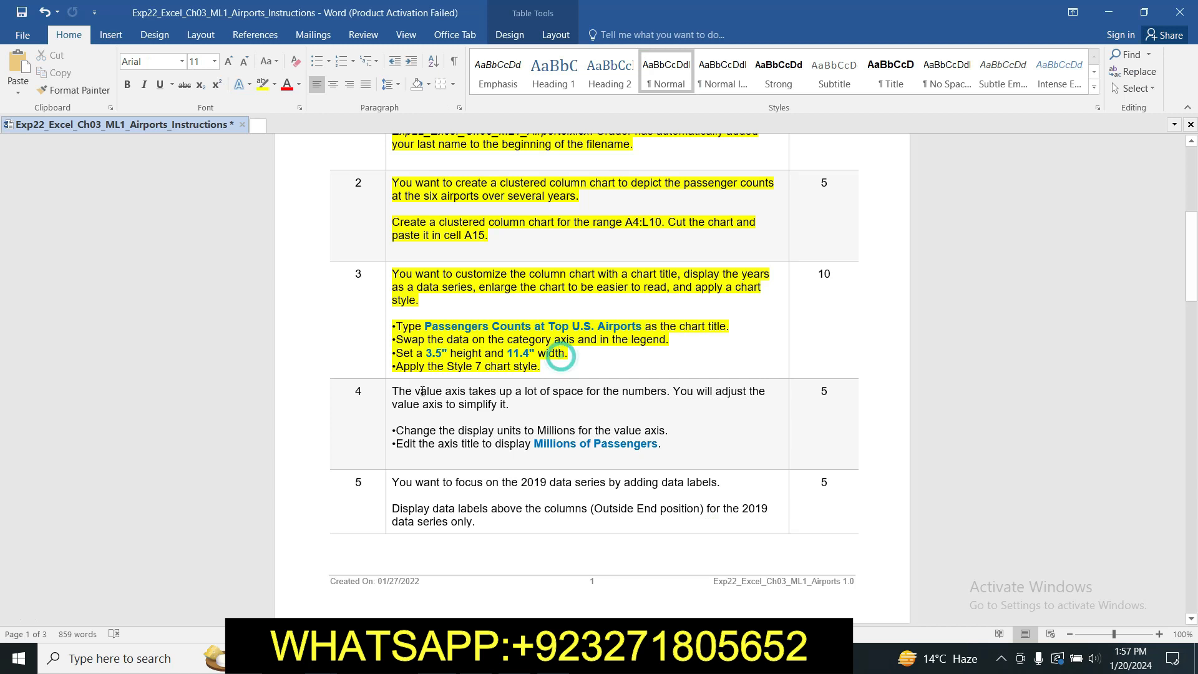
click(388, 391)
key(ctrl+y)
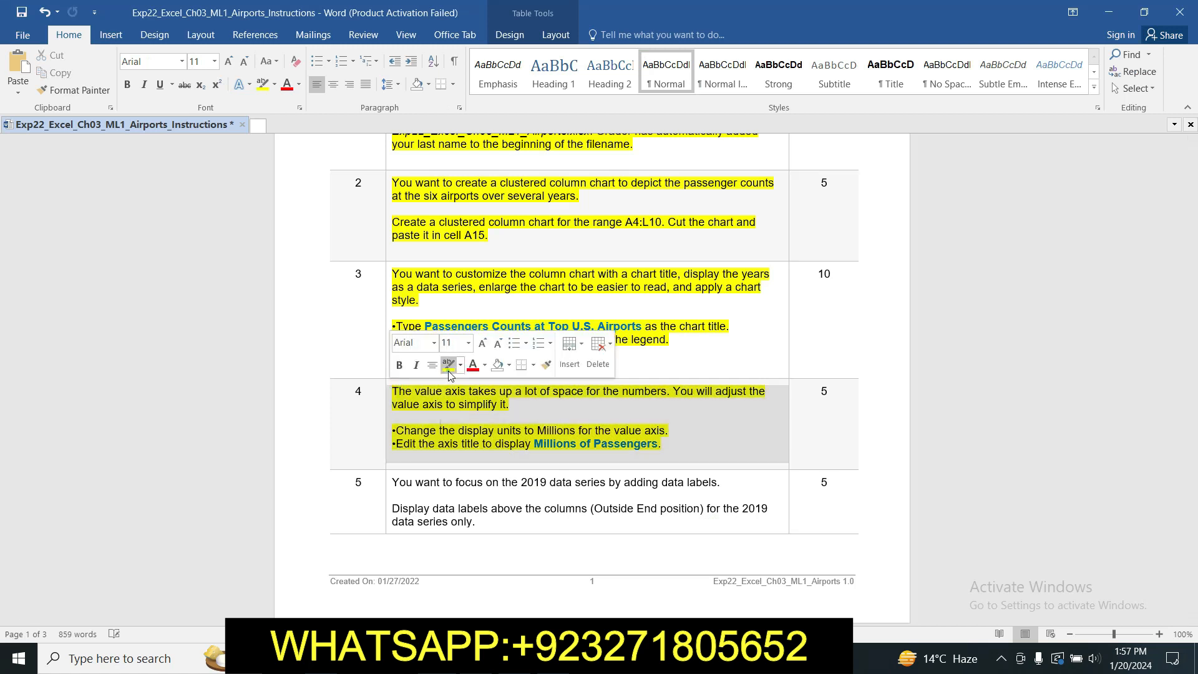
click(448, 371)
drag(1191, 267, 1192, 295)
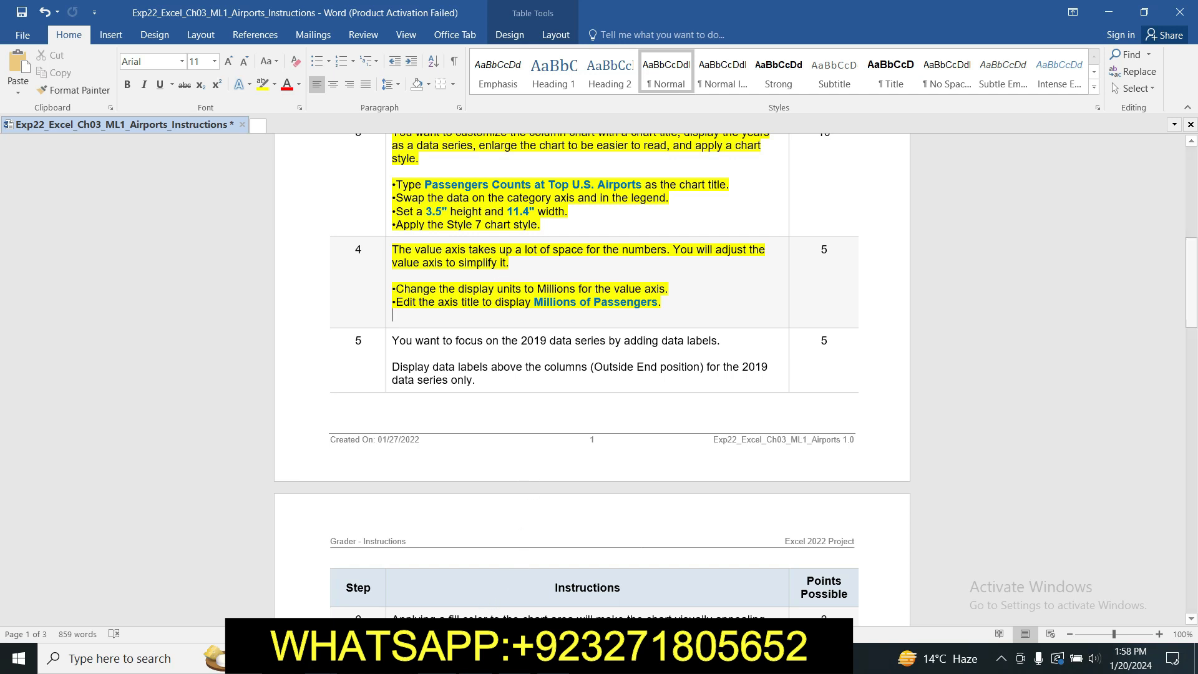
- Switch to Excel and set the display units of the column chart's value axis to Thousands
click(516, 659)
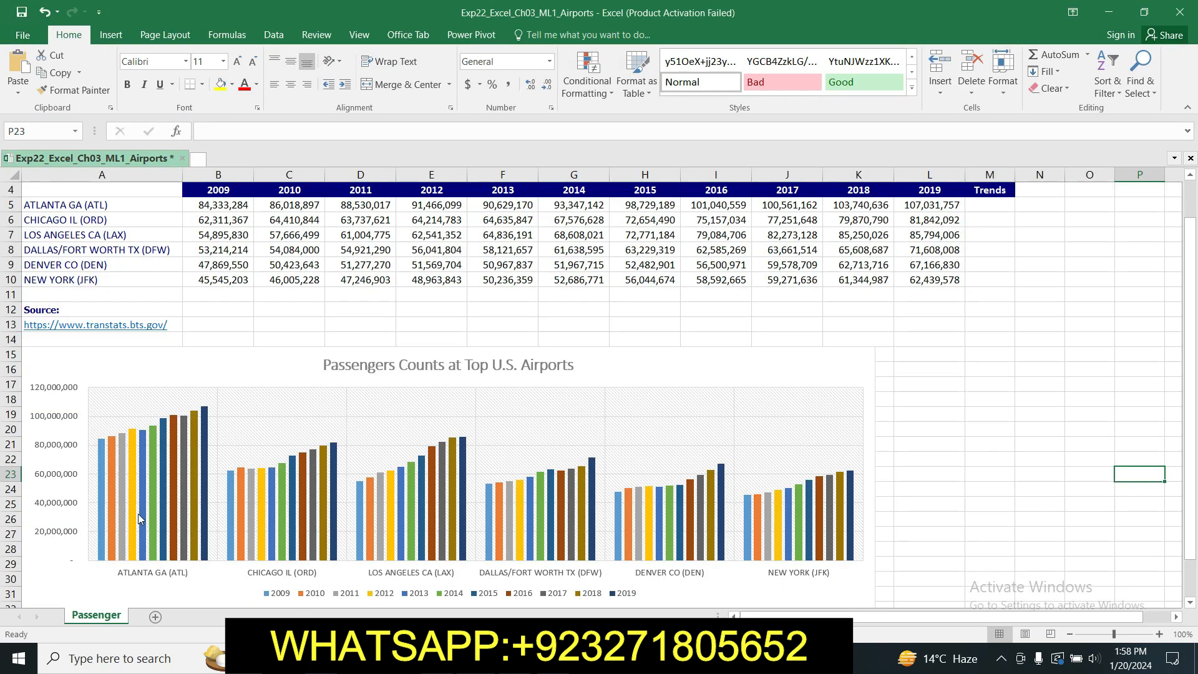
click(49, 445)
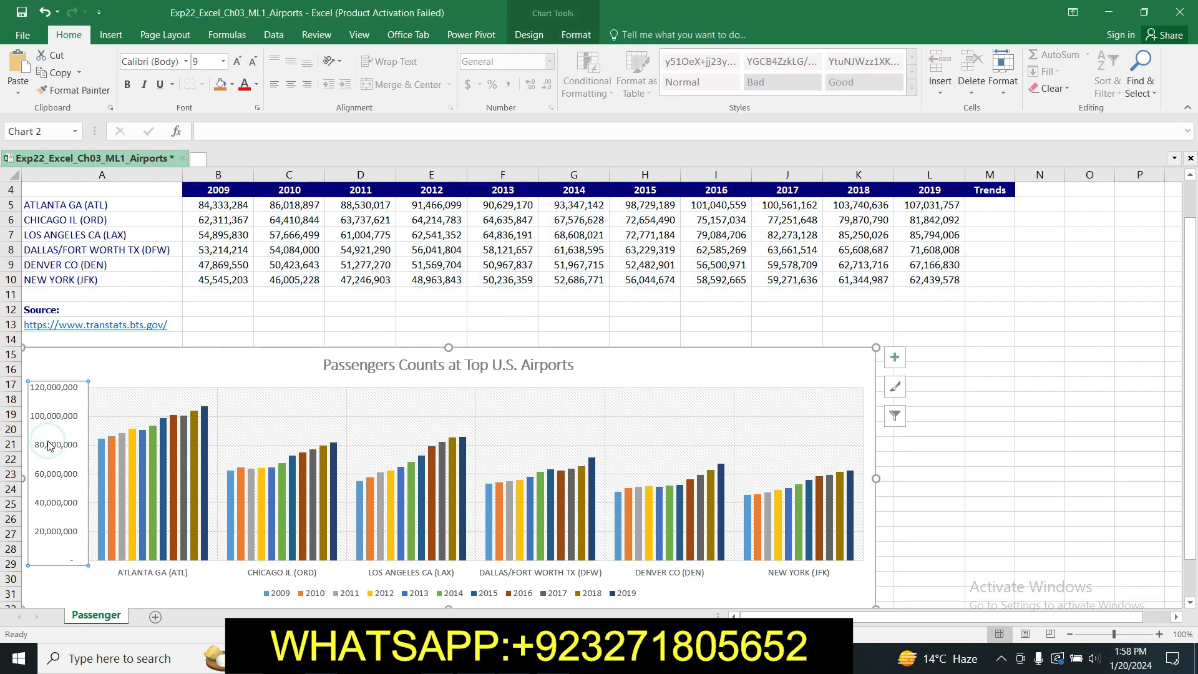
right_click(49, 445)
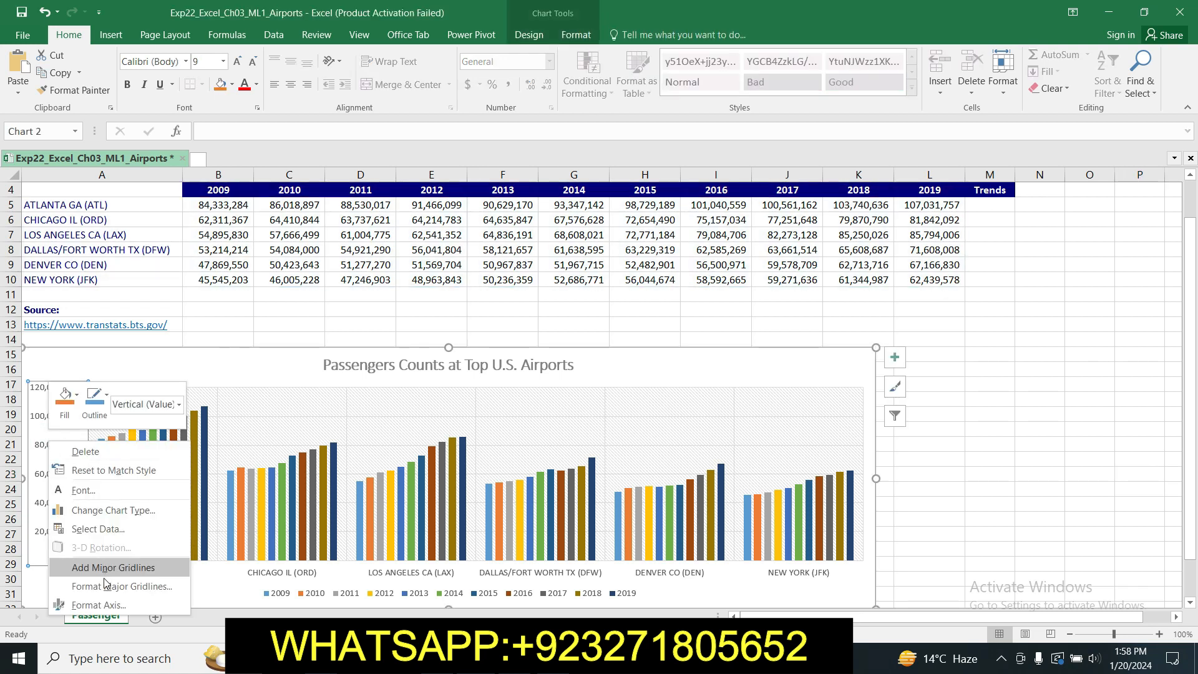
click(100, 605)
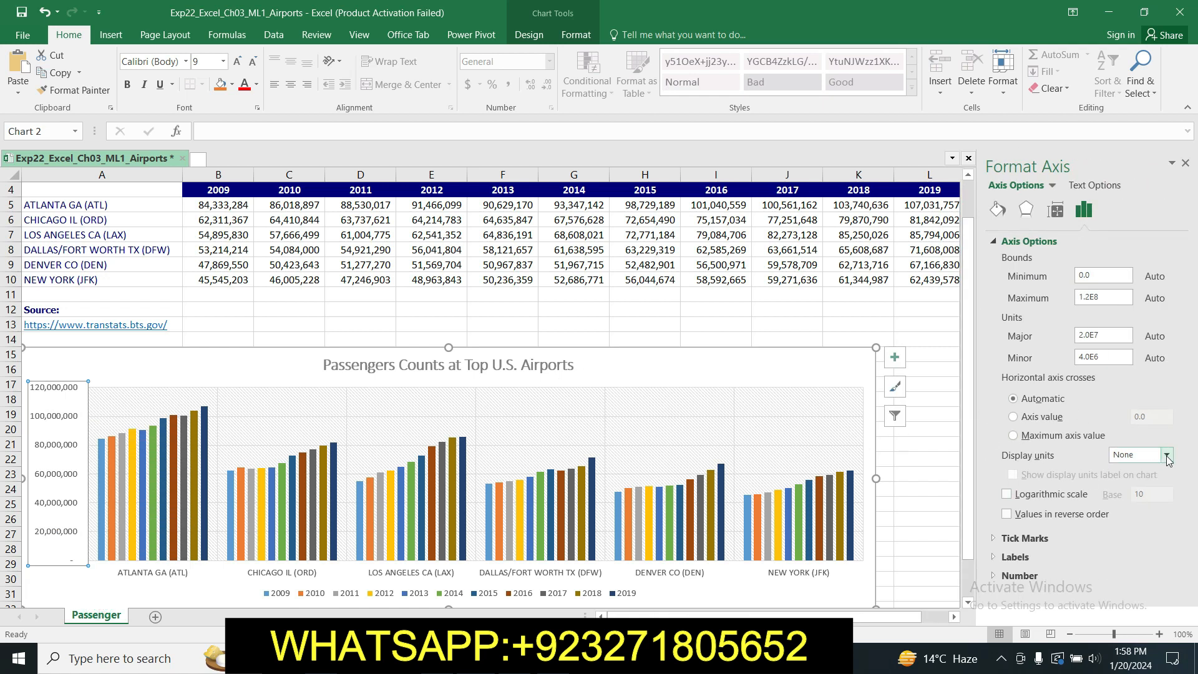
click(1164, 456)
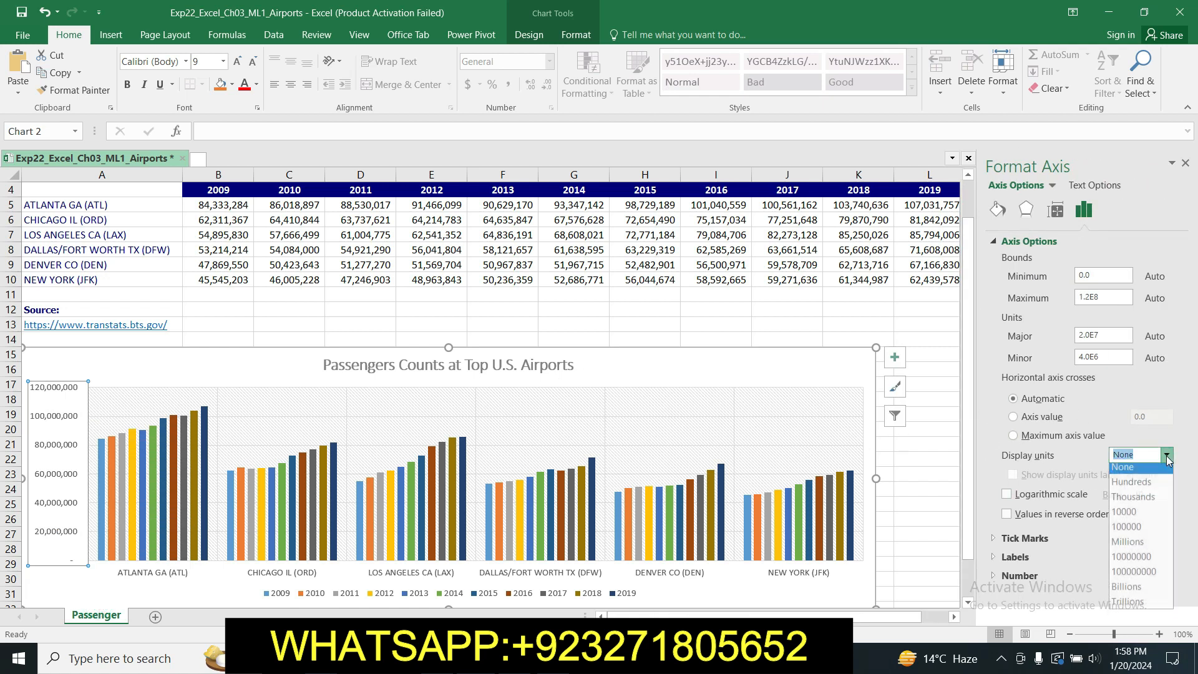
click(1154, 501)
- Recheck the required display units in the Word instructions and set the Excel chart's value axis to Millions
key(alt+Tab)
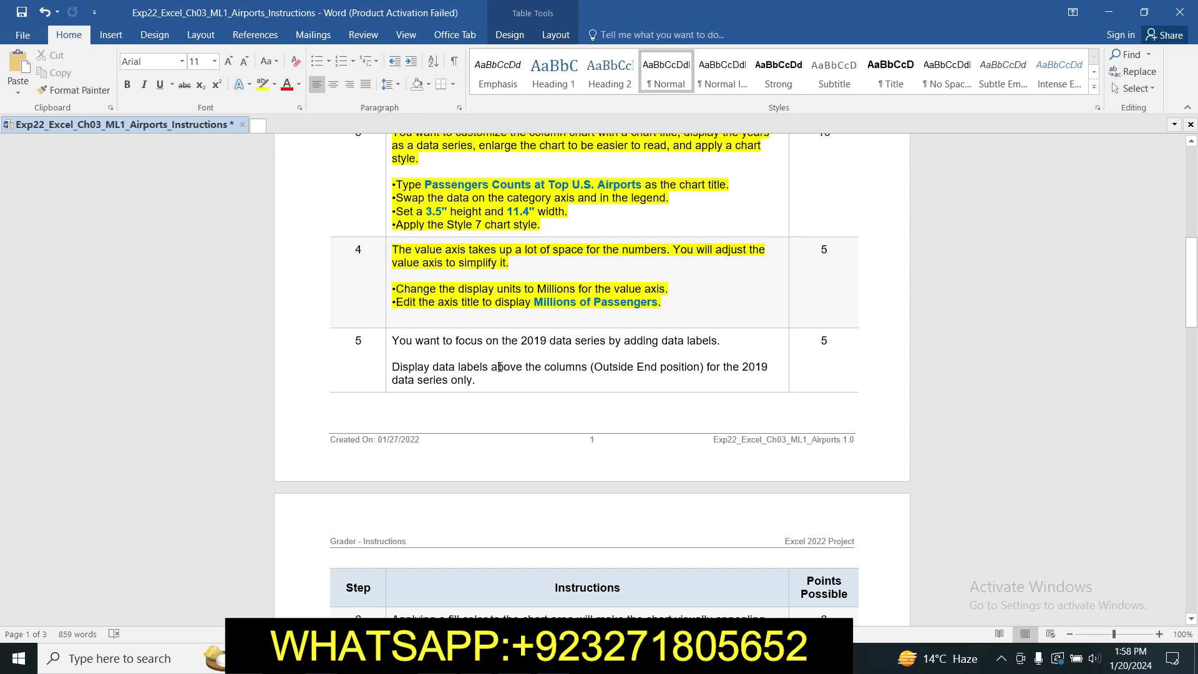
key(alt+Tab)
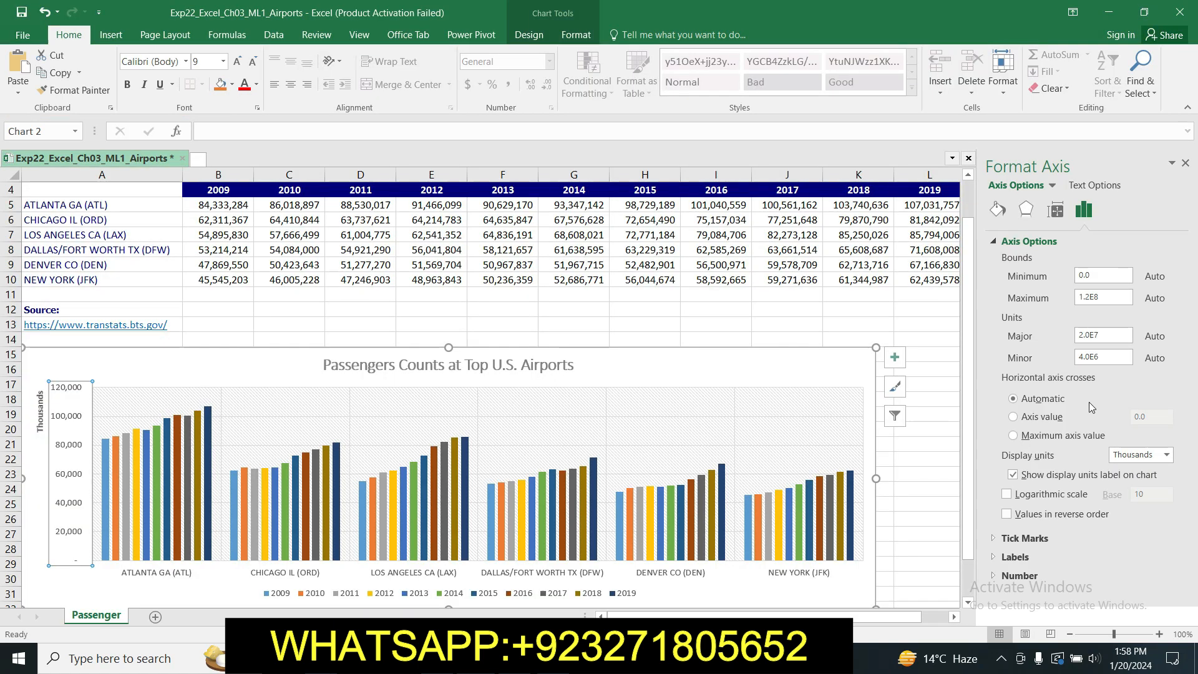
click(1154, 456)
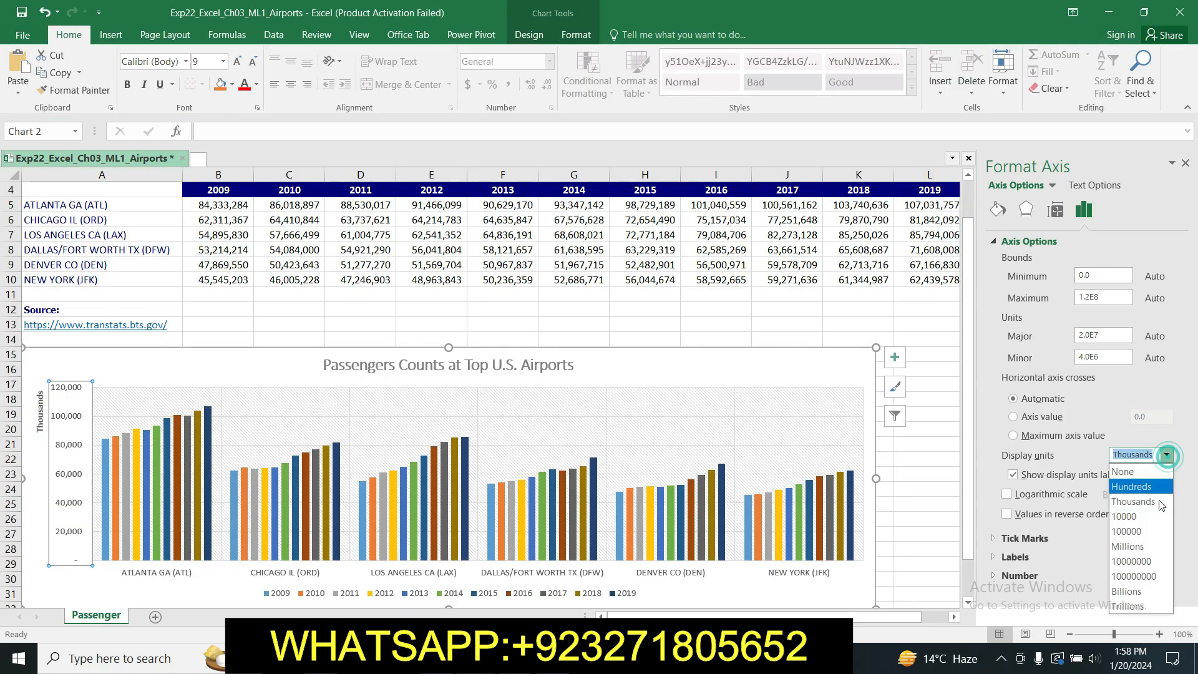
click(1157, 549)
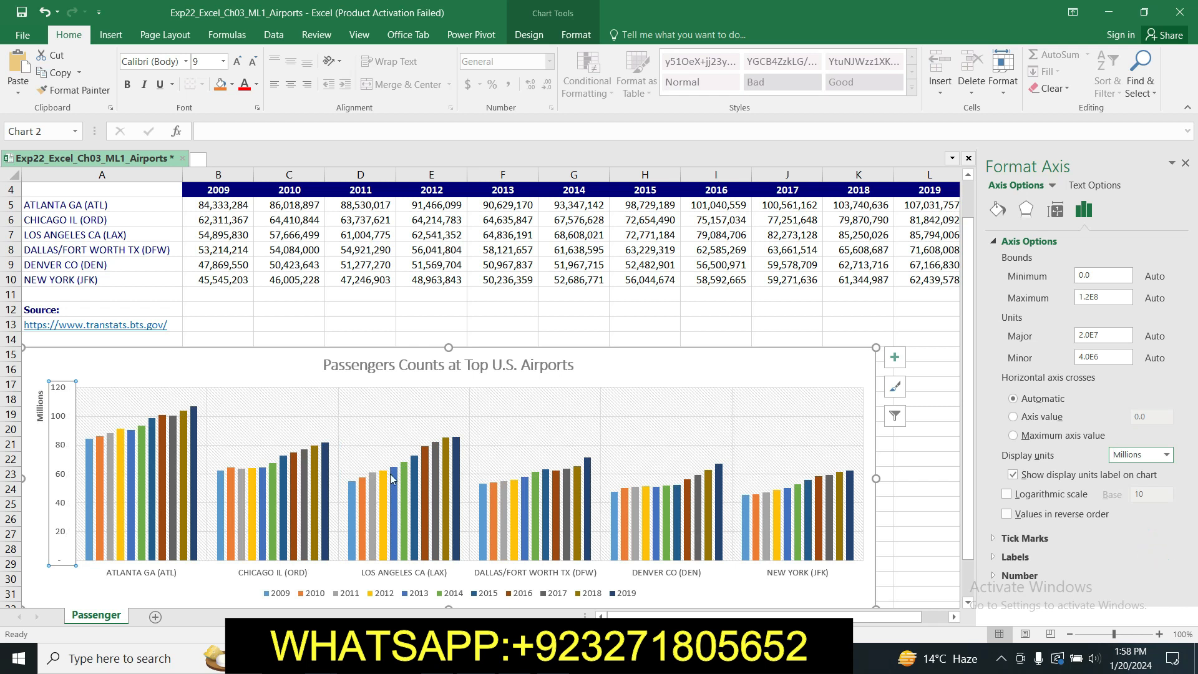
- Copy "Millions of Passengers" from the Word instructions and use it as the value axis display units label in Excel
key(alt+Tab)
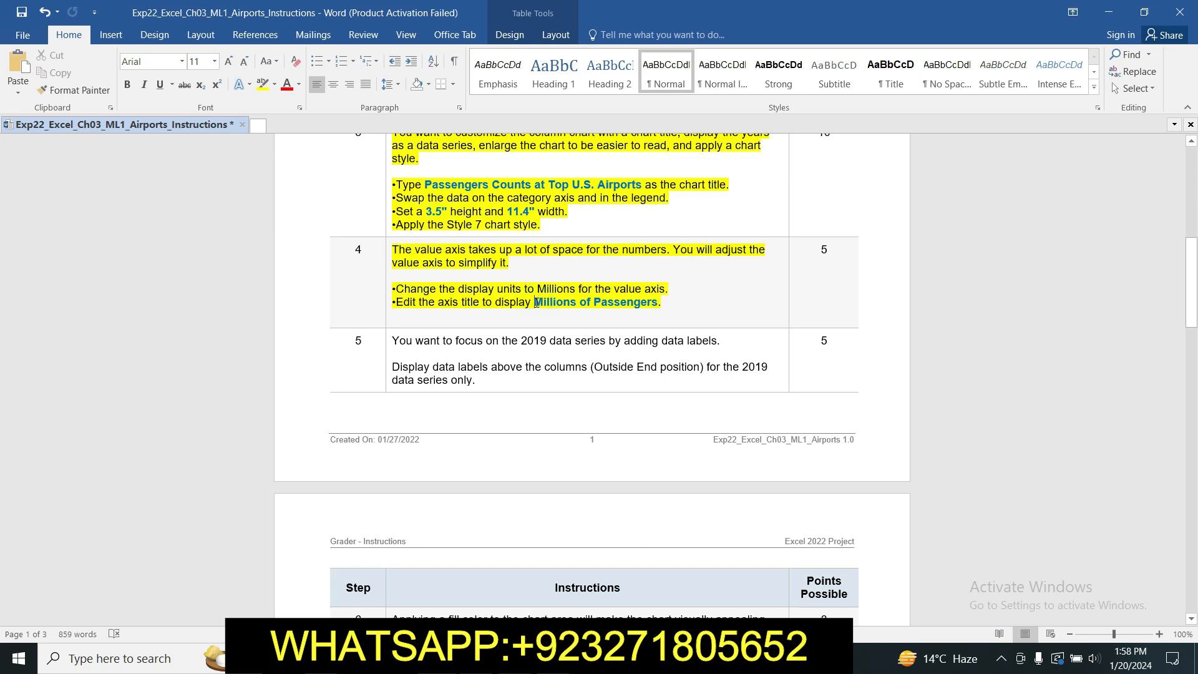
drag(535, 302, 634, 302)
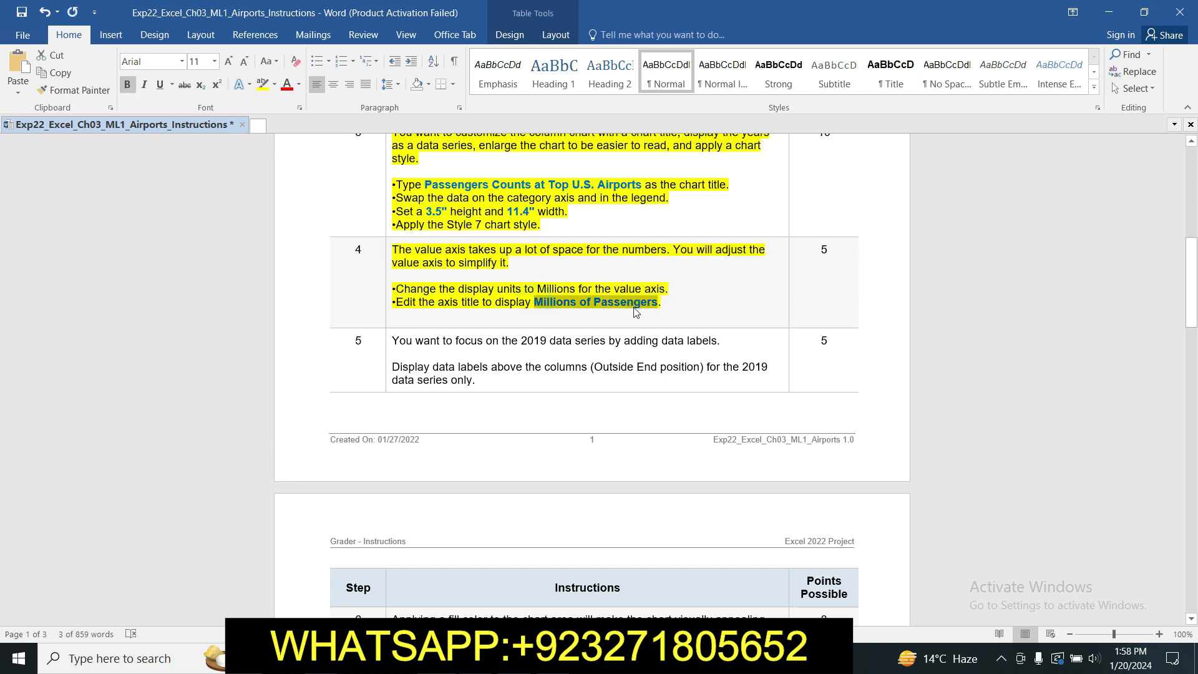
key(alt+Tab)
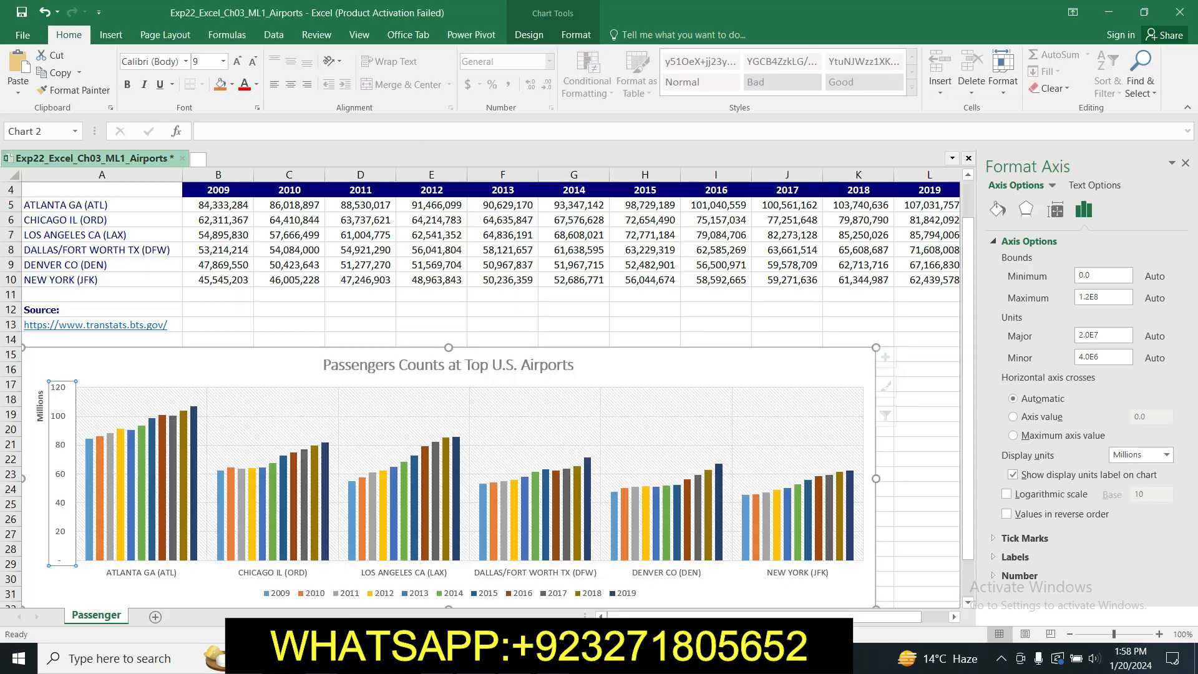
click(44, 396)
click(43, 394)
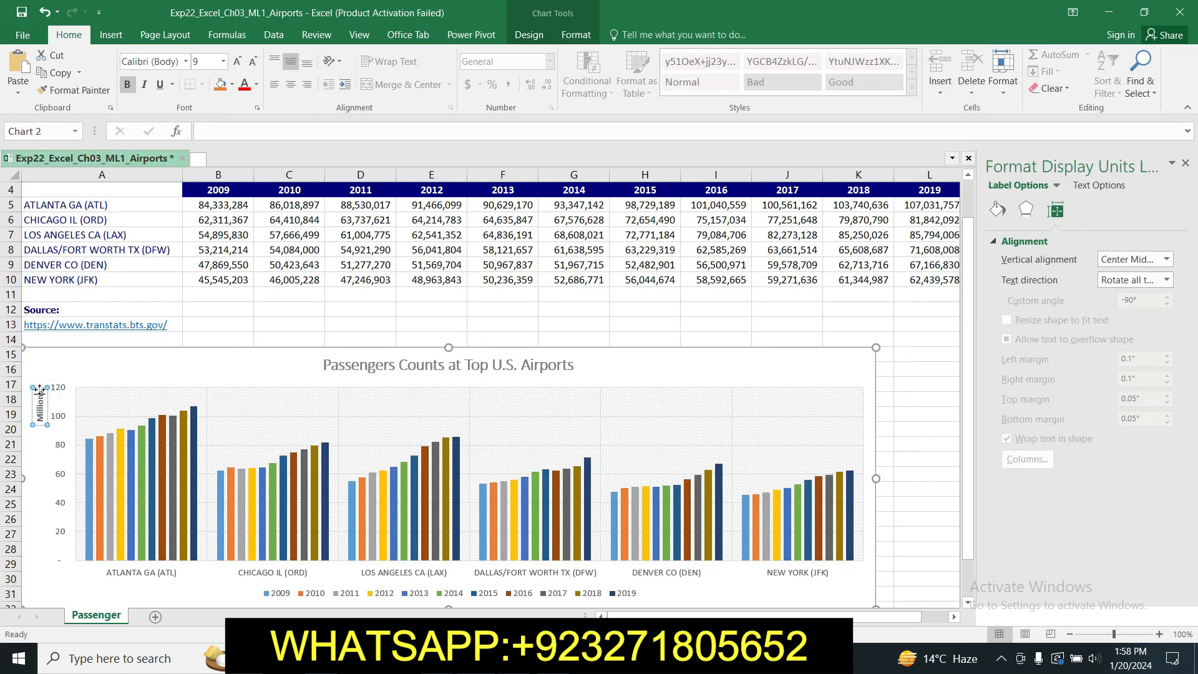
click(40, 391)
drag(40, 390, 48, 427)
text(Millions of Passengers)
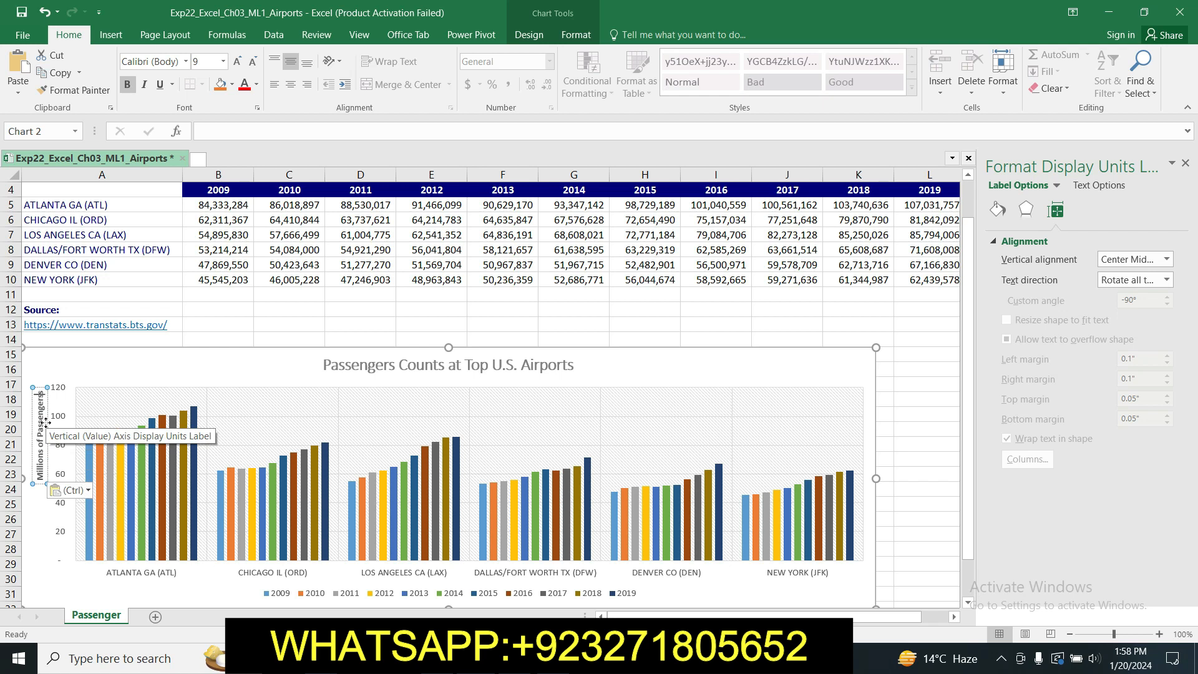
- Replace the last word of the value axis display units label with "passengers"
click(46, 423)
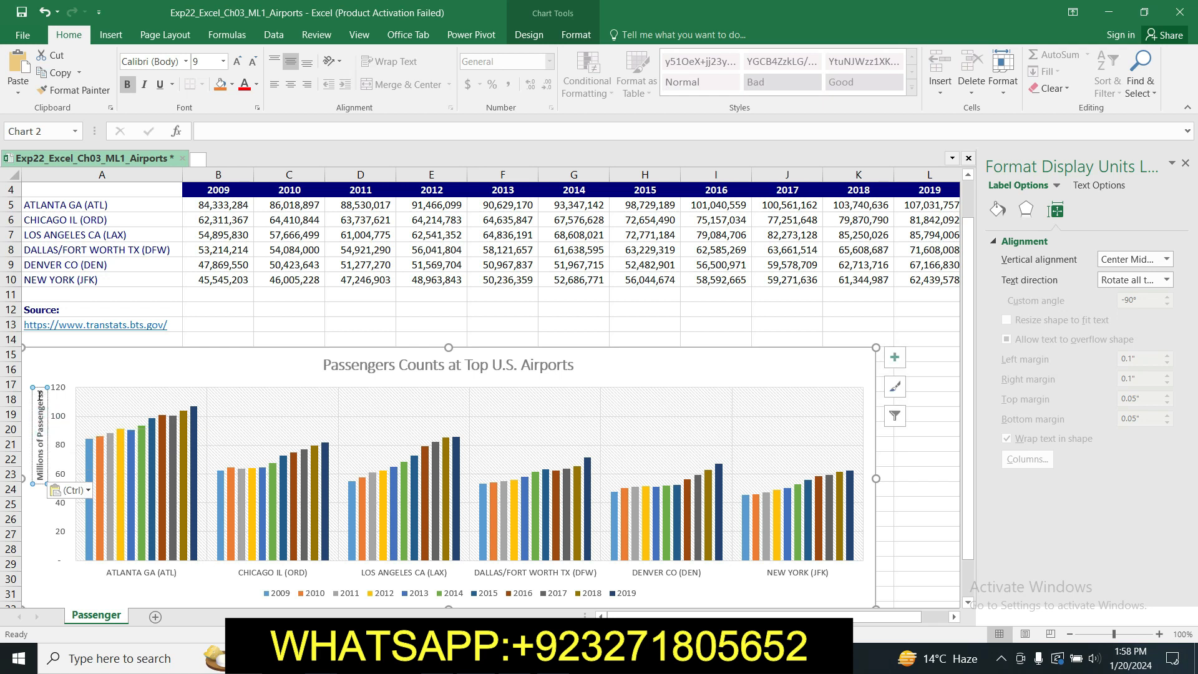
double_click(43, 395)
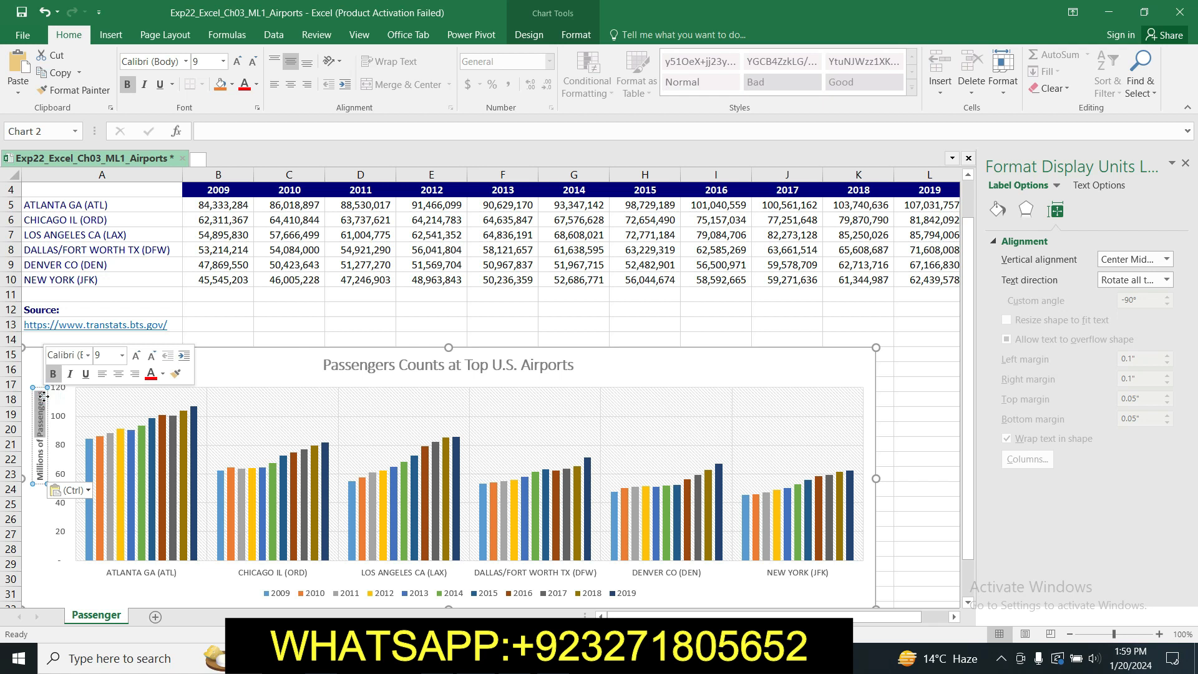
key(BackSpace)
text(passengers)
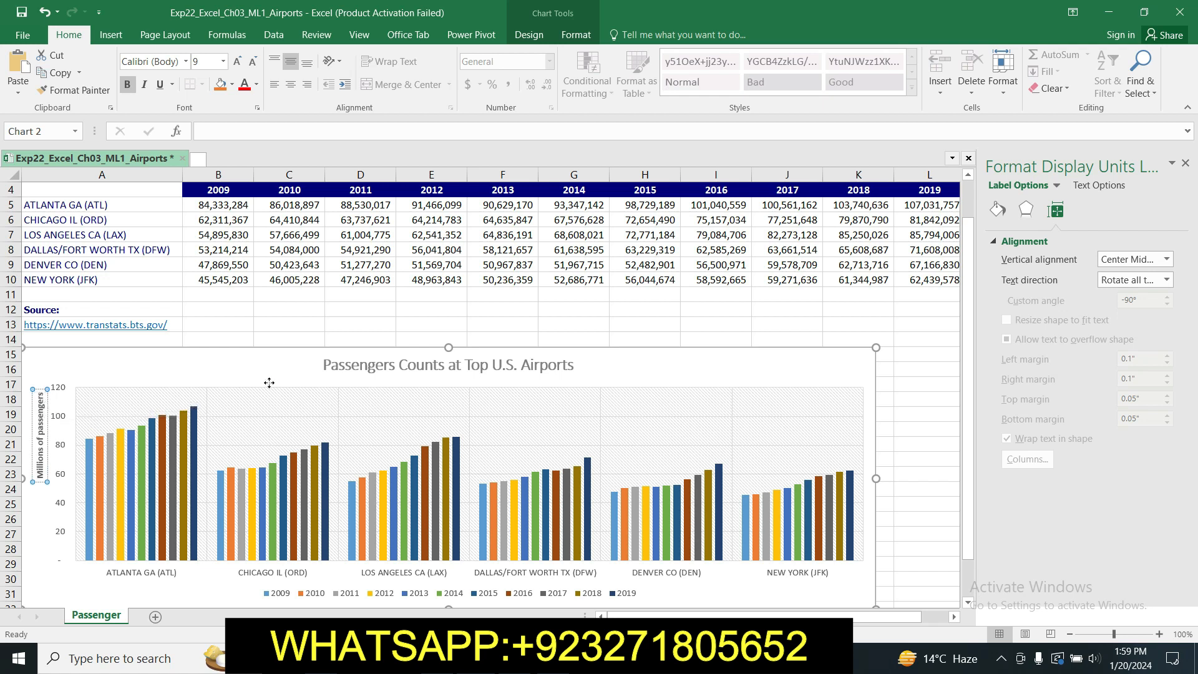
click(267, 382)
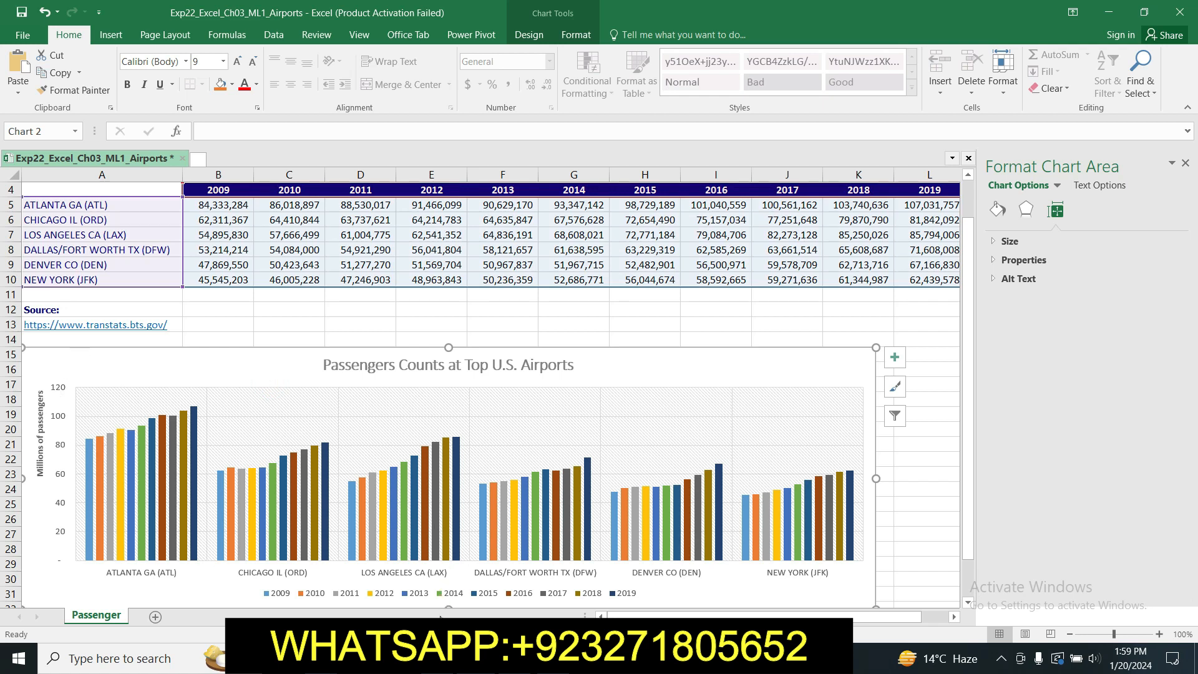
- Switch to the Word instructions and highlight the step 5 instructions in yellow
key(alt+Tab)
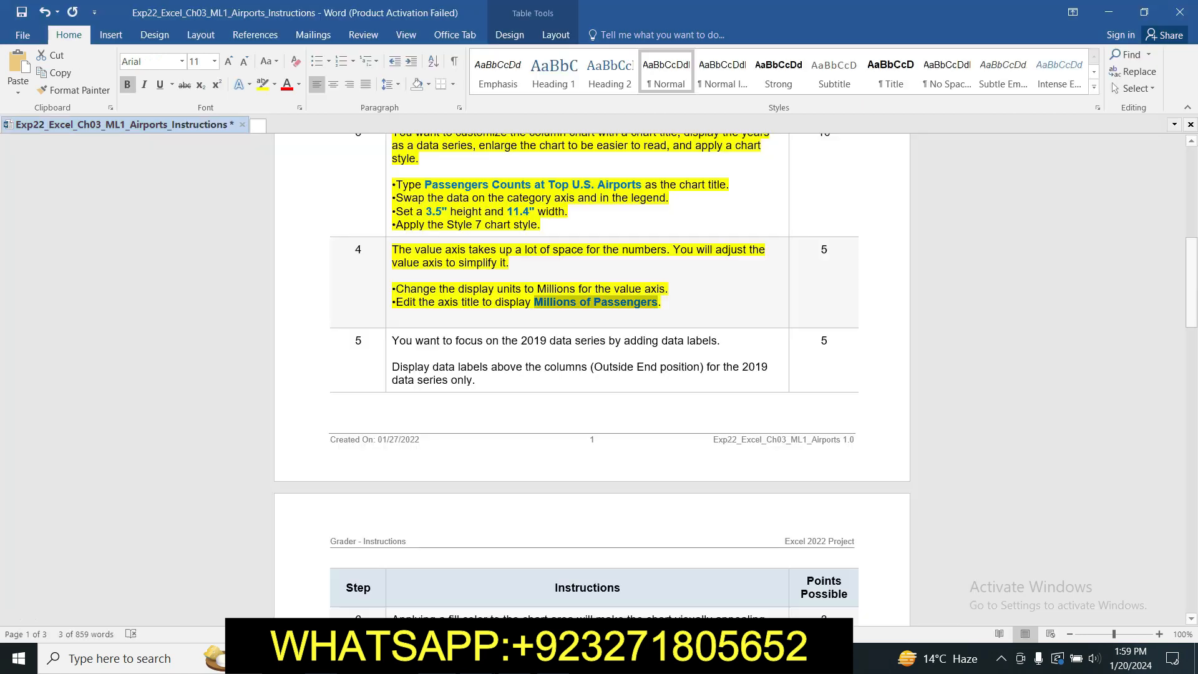
click(679, 300)
click(389, 343)
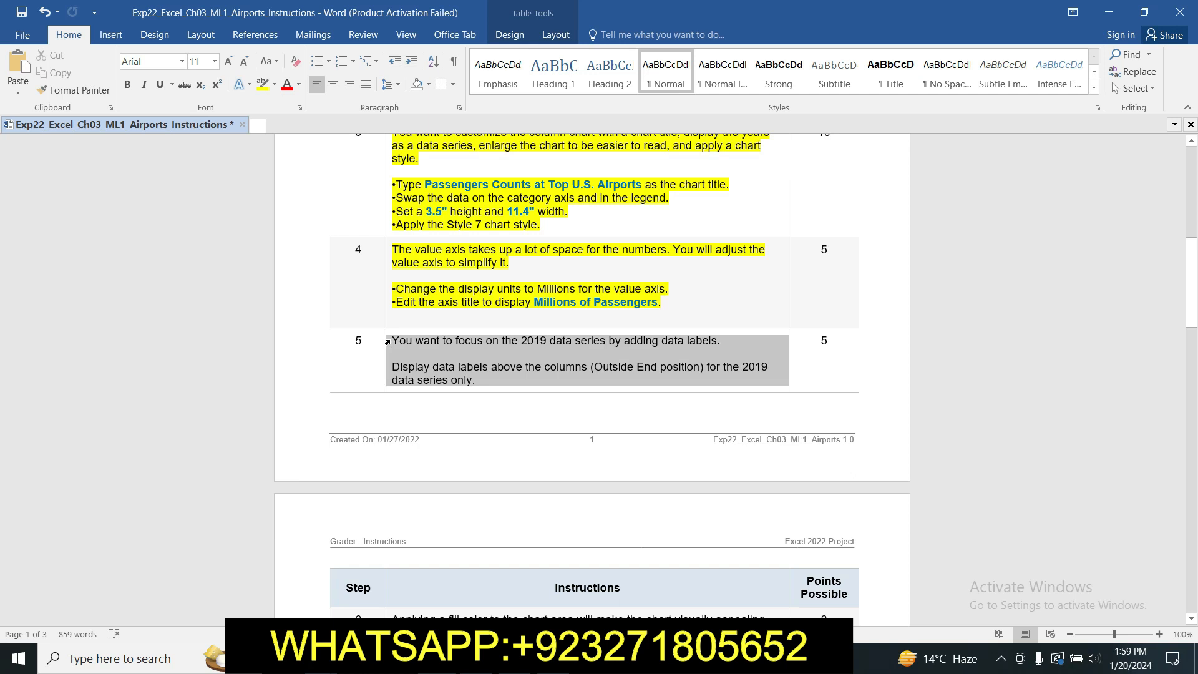
click(447, 316)
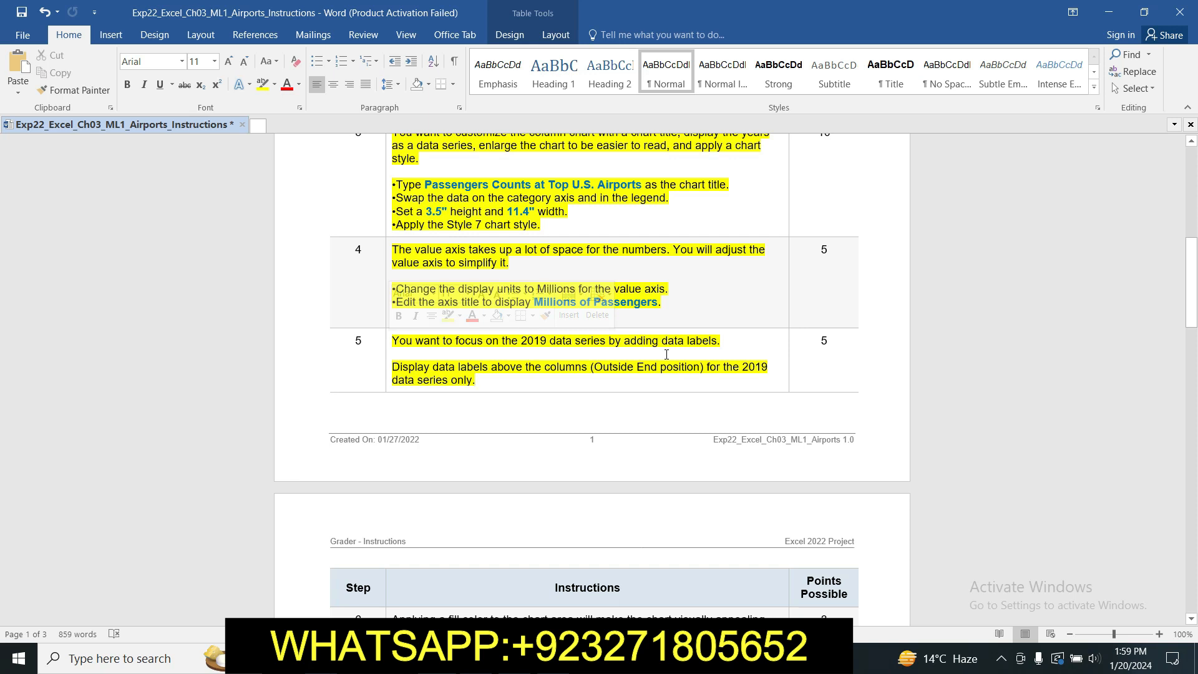
click(514, 369)
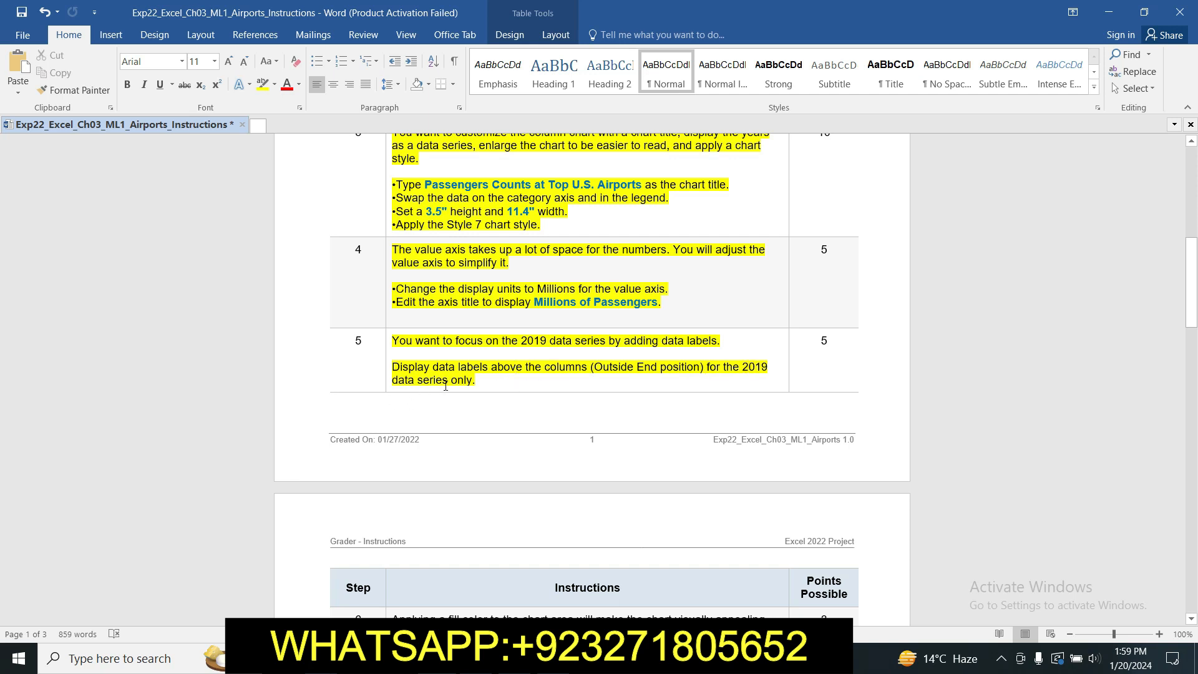
click(516, 380)
- Switch to Excel and add data labels to only the 2019 data series of the column chart
click(496, 659)
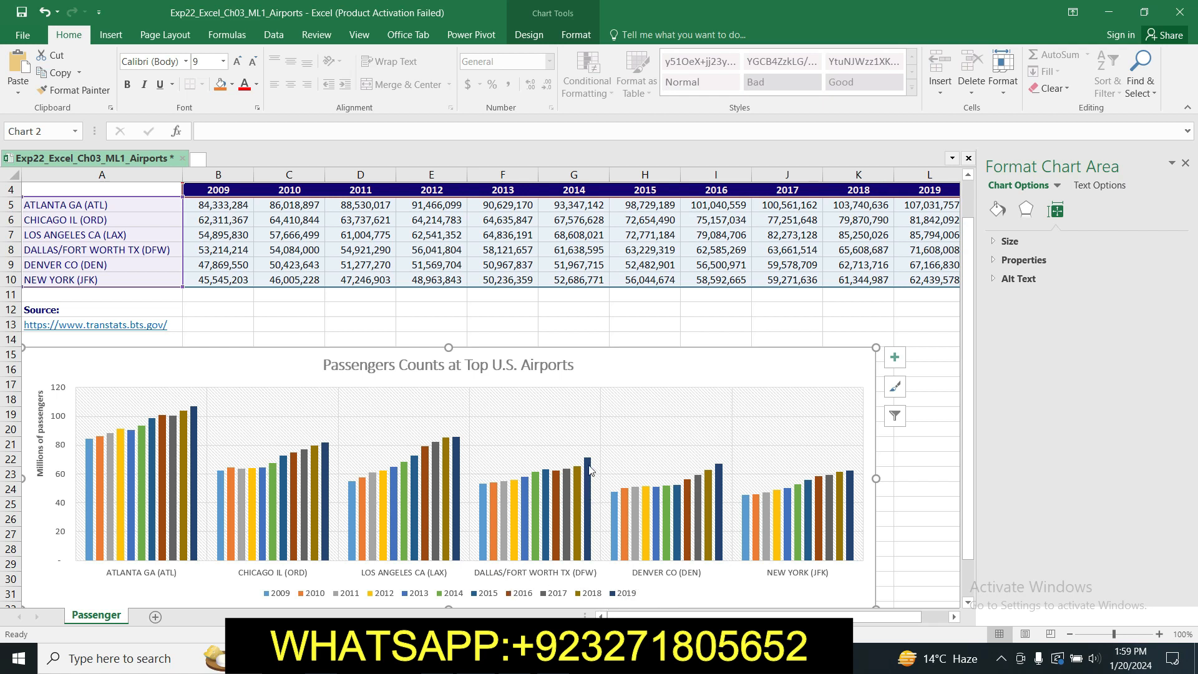
mouse_move(590, 469)
click(587, 471)
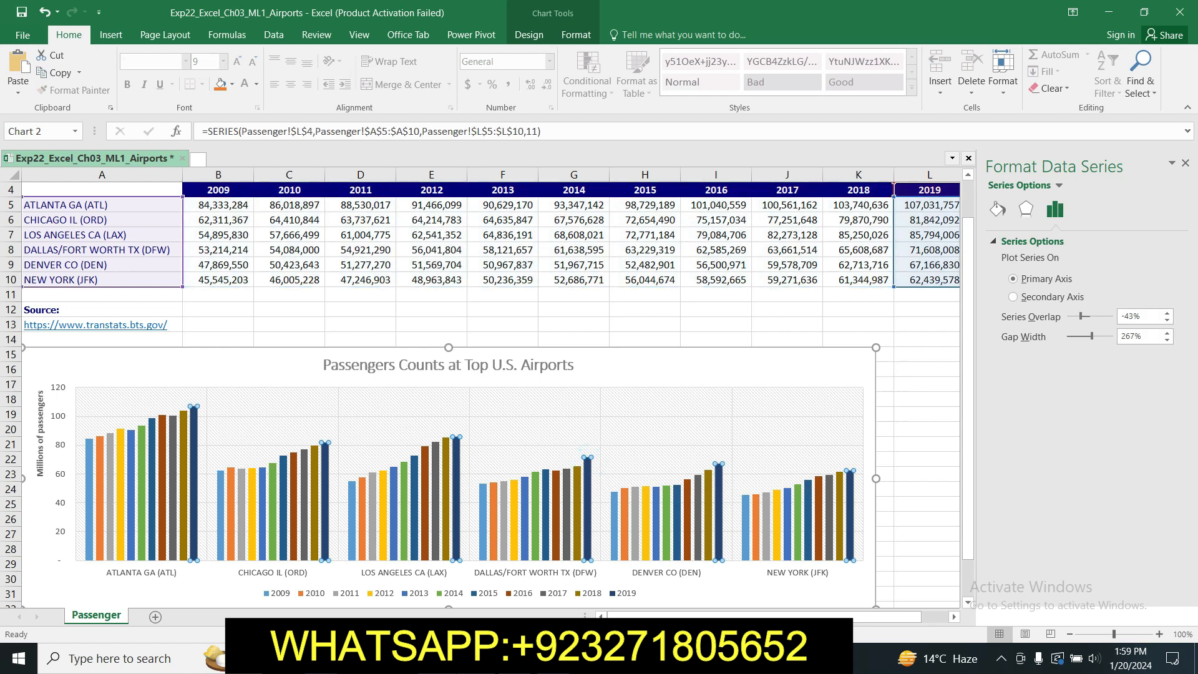
key(alt+Tab)
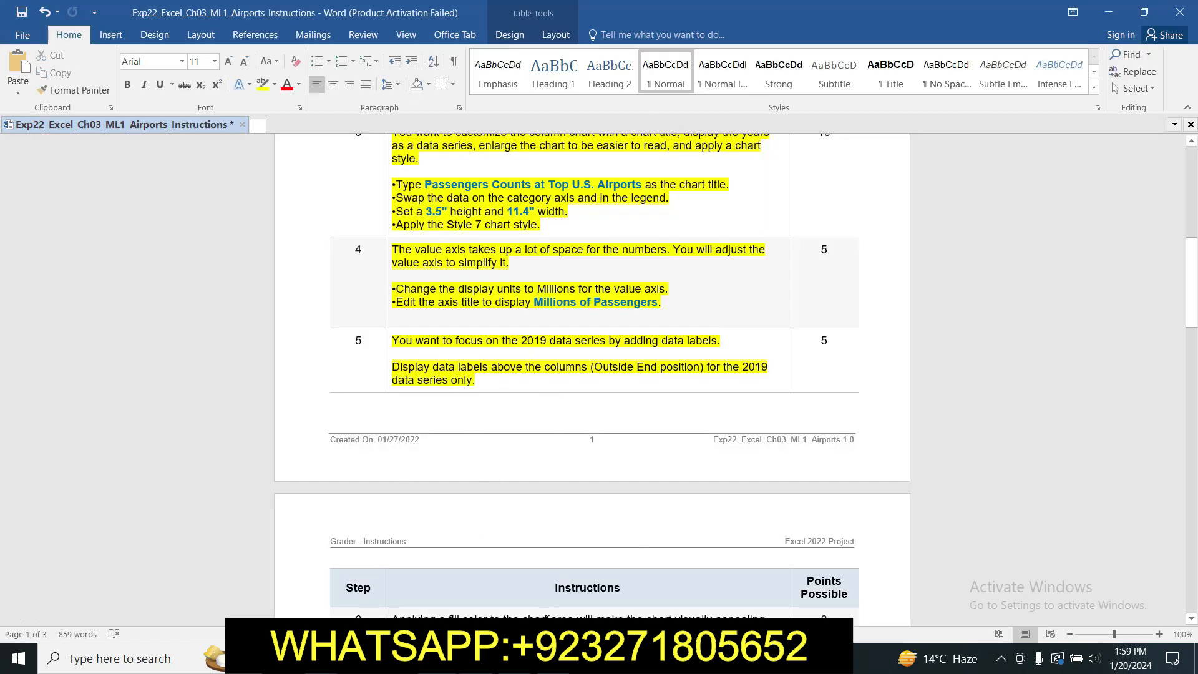
key(alt+Tab)
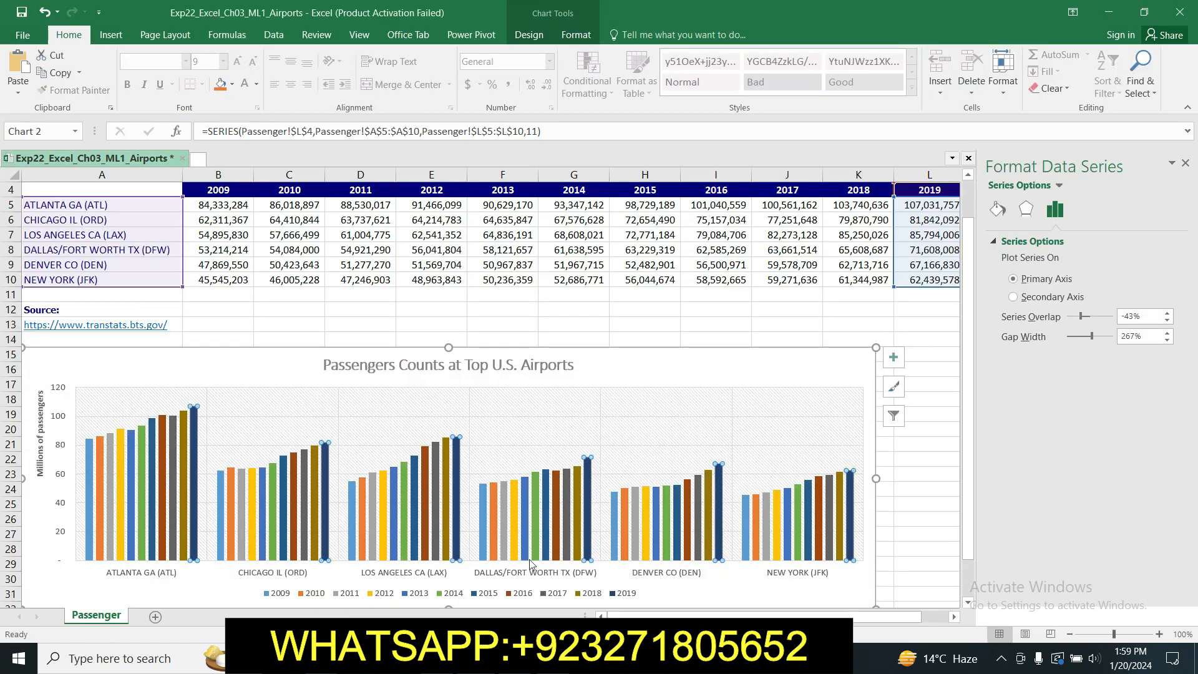
right_click(591, 472)
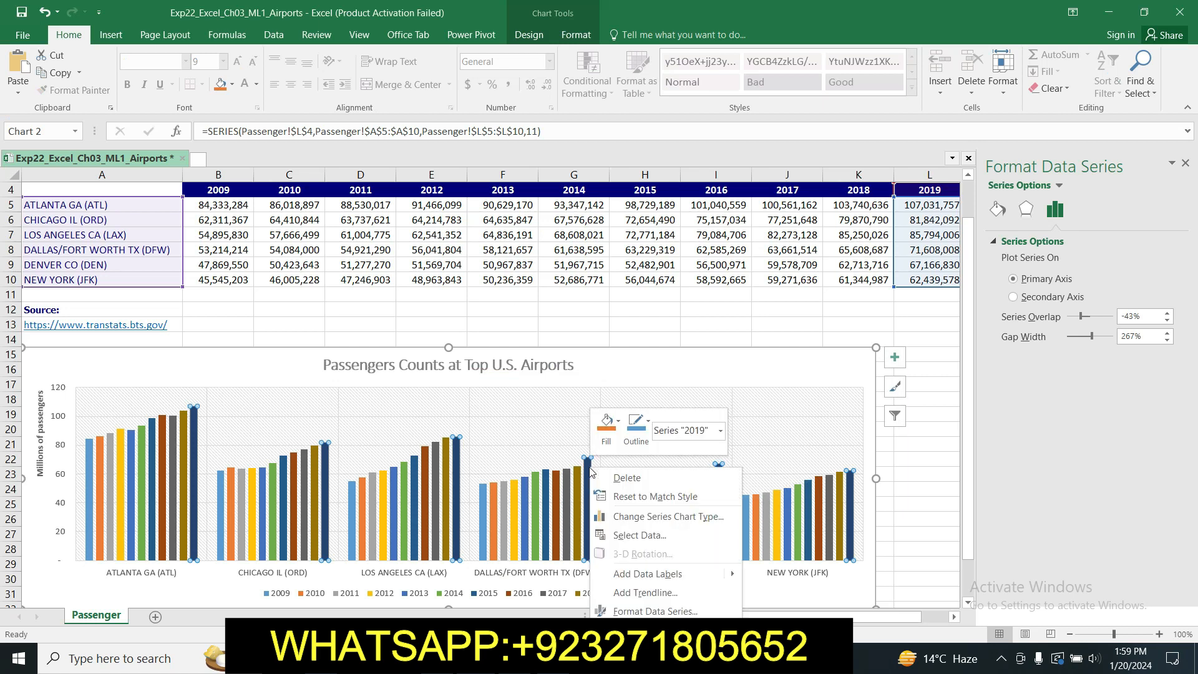
click(636, 573)
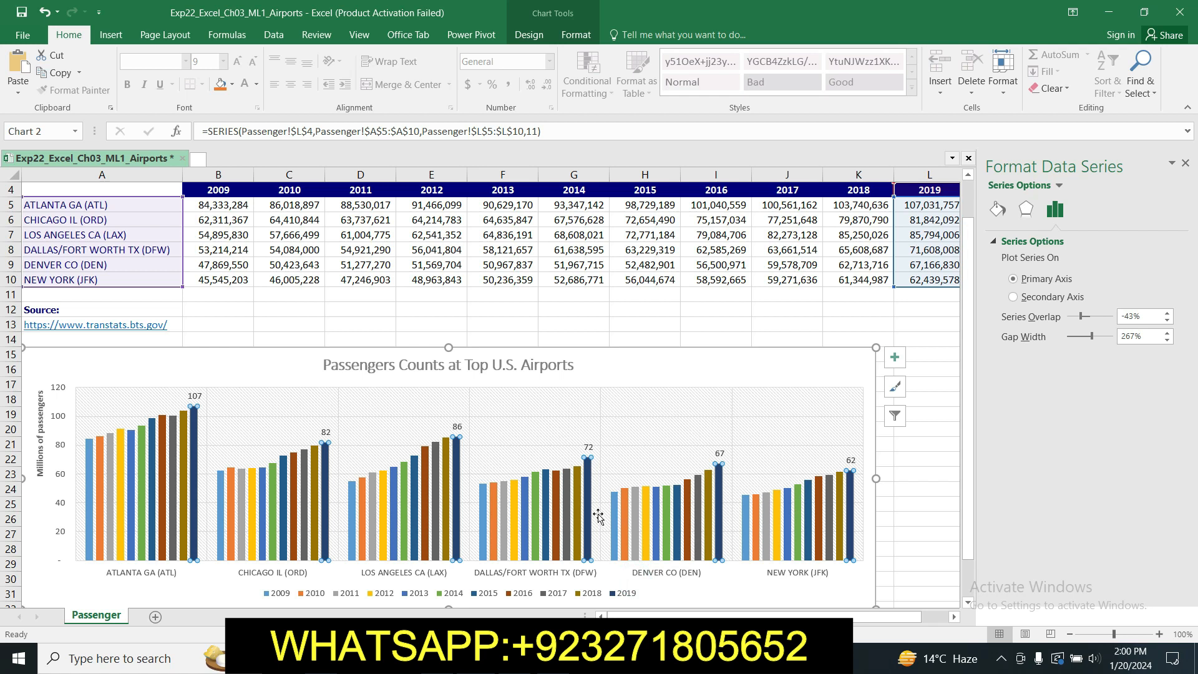
- Open the format options of the 2019 data labels and check the label position against step 5 of the Word instructions
right_click(588, 451)
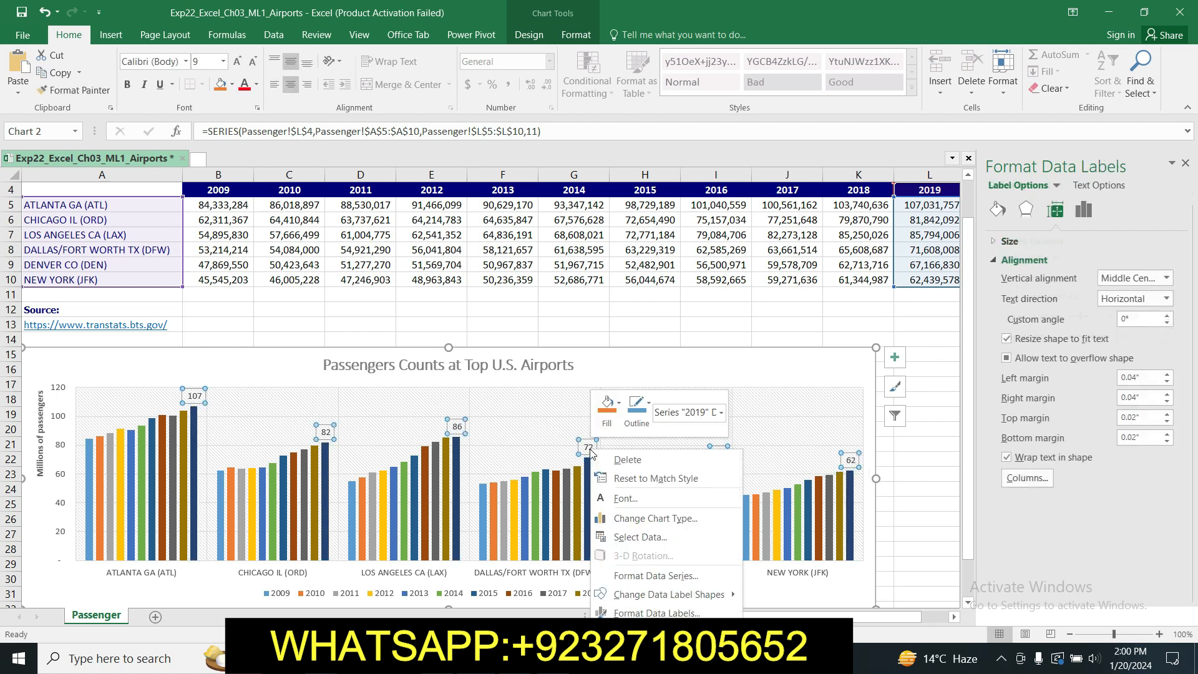
click(630, 613)
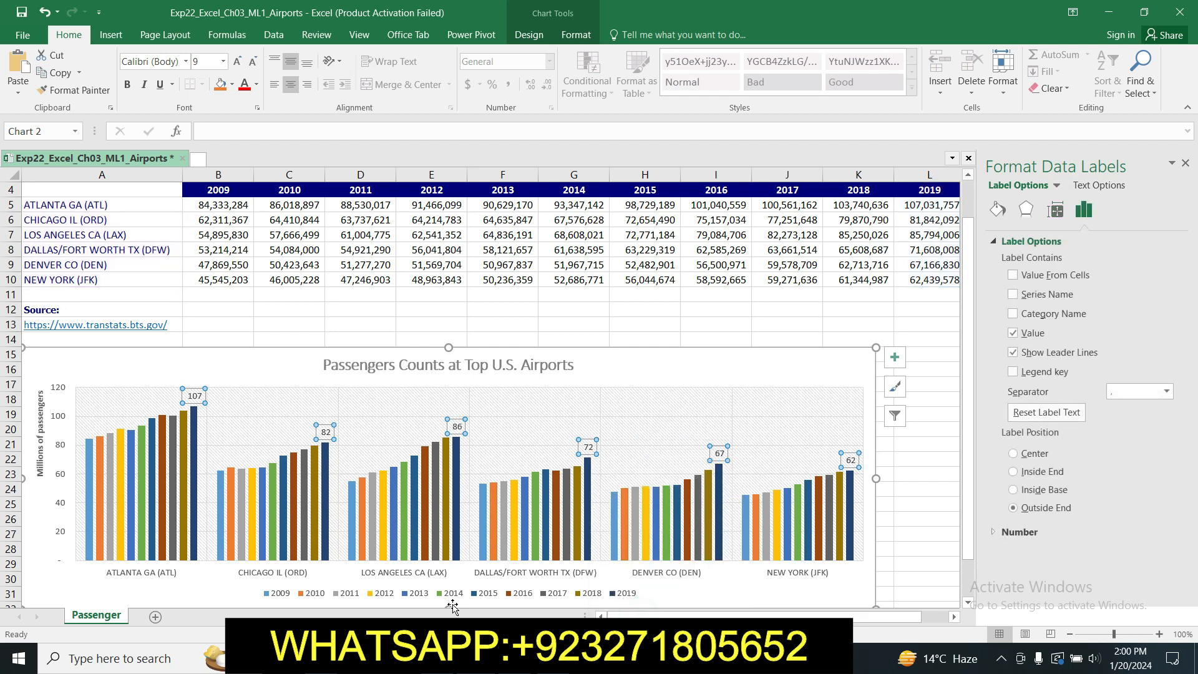
click(431, 658)
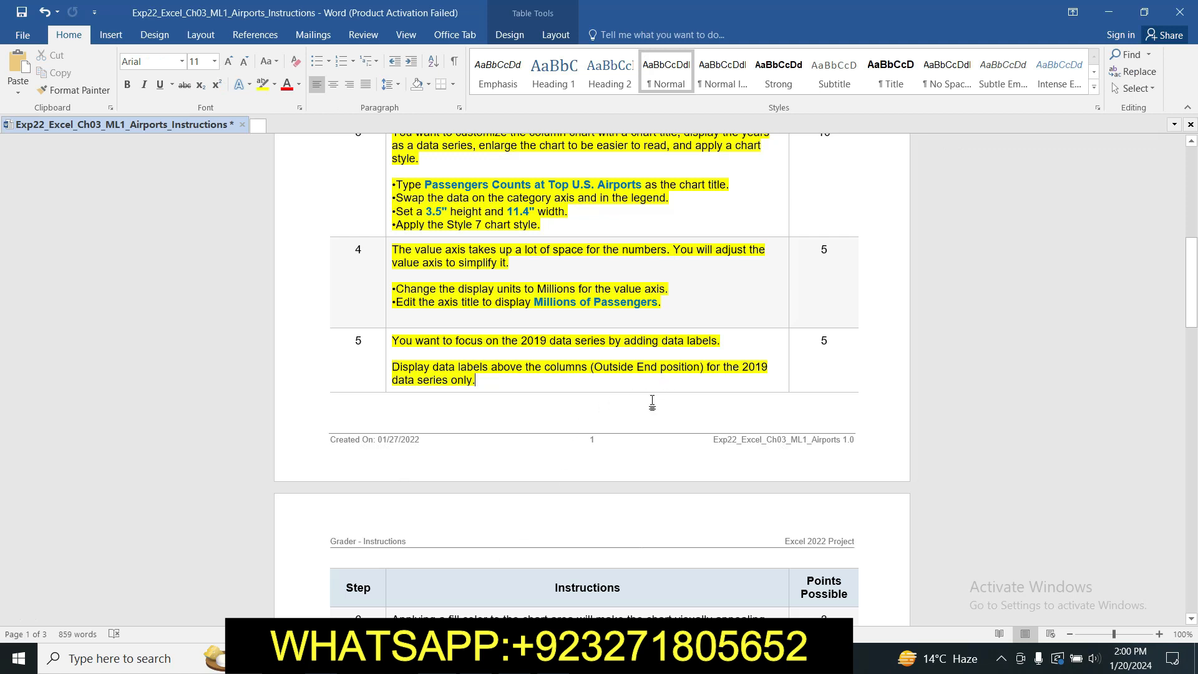
click(493, 659)
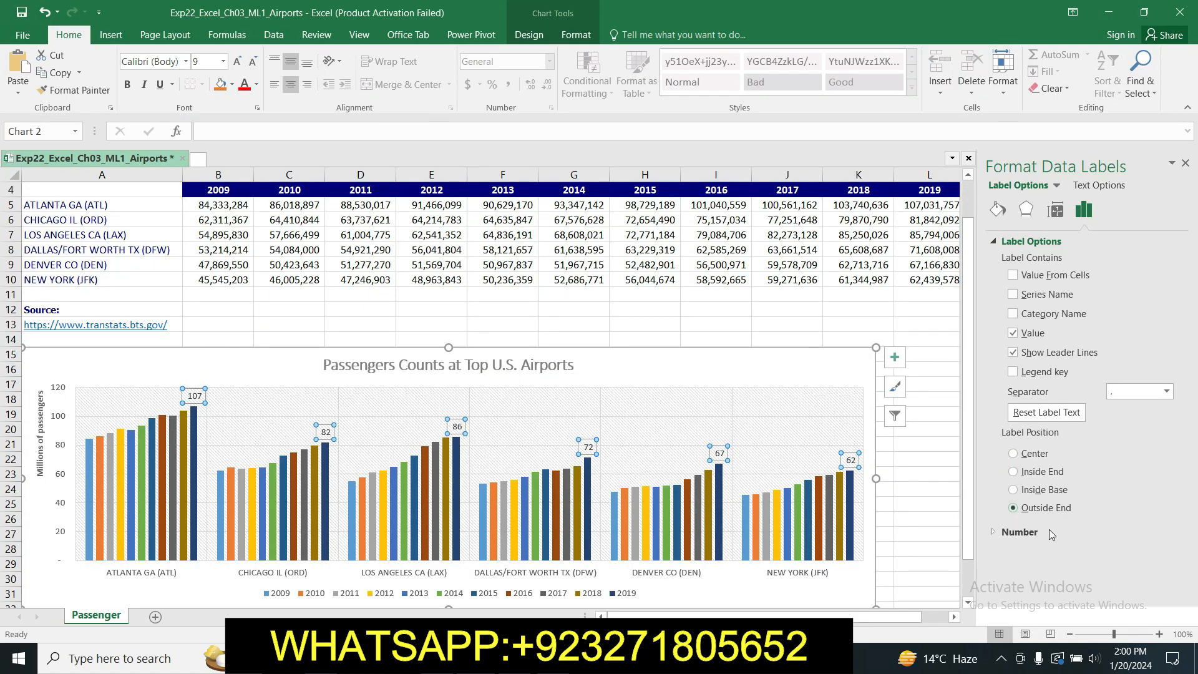
click(431, 658)
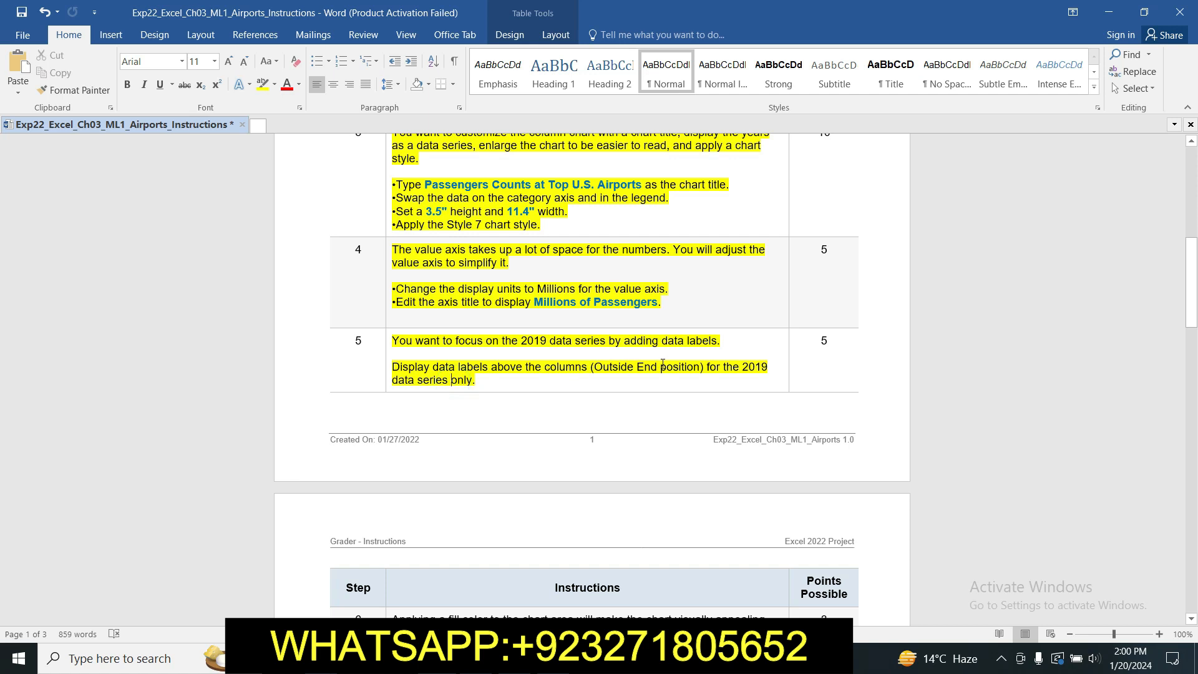
click(446, 391)
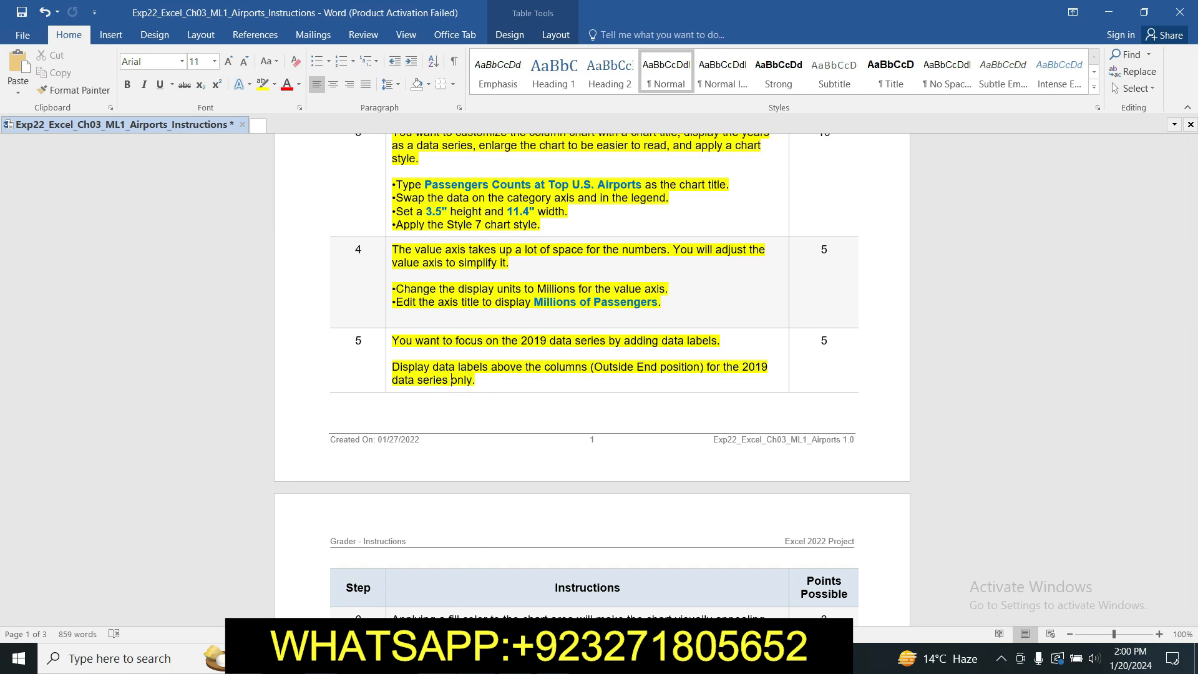
key(alt+Tab)
click(774, 366)
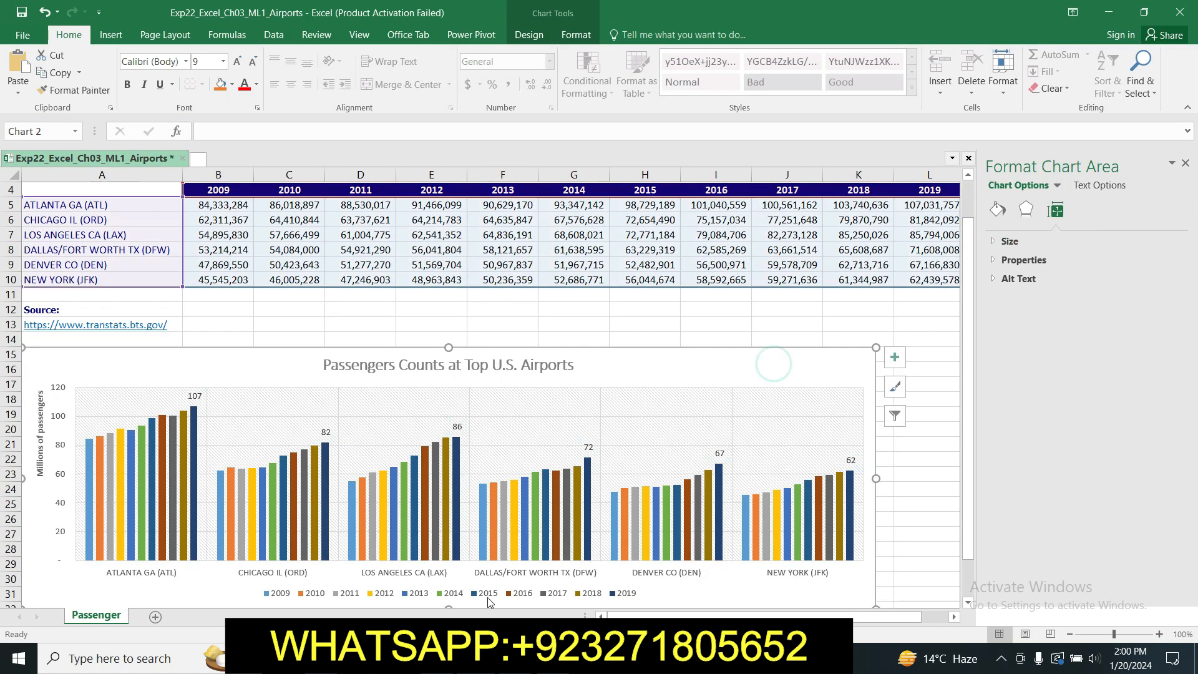
- Switch to the Word instructions and highlight the step 6 instructions in yellow
key(alt+Tab)
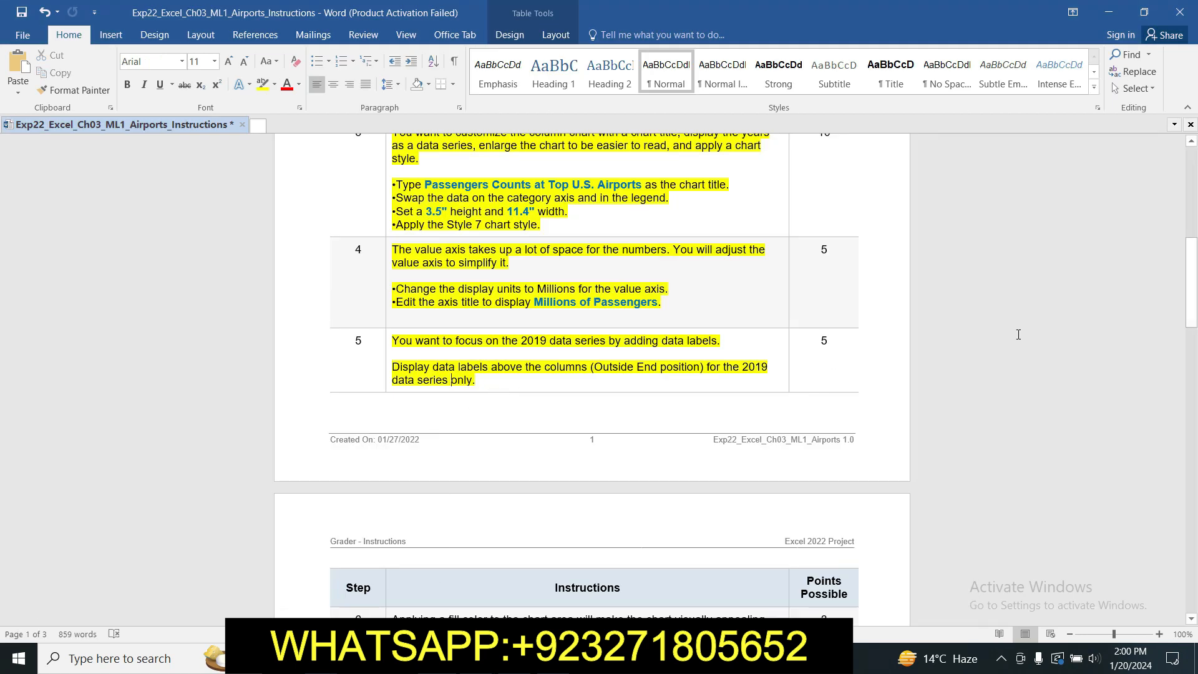
drag(1192, 282, 1192, 347)
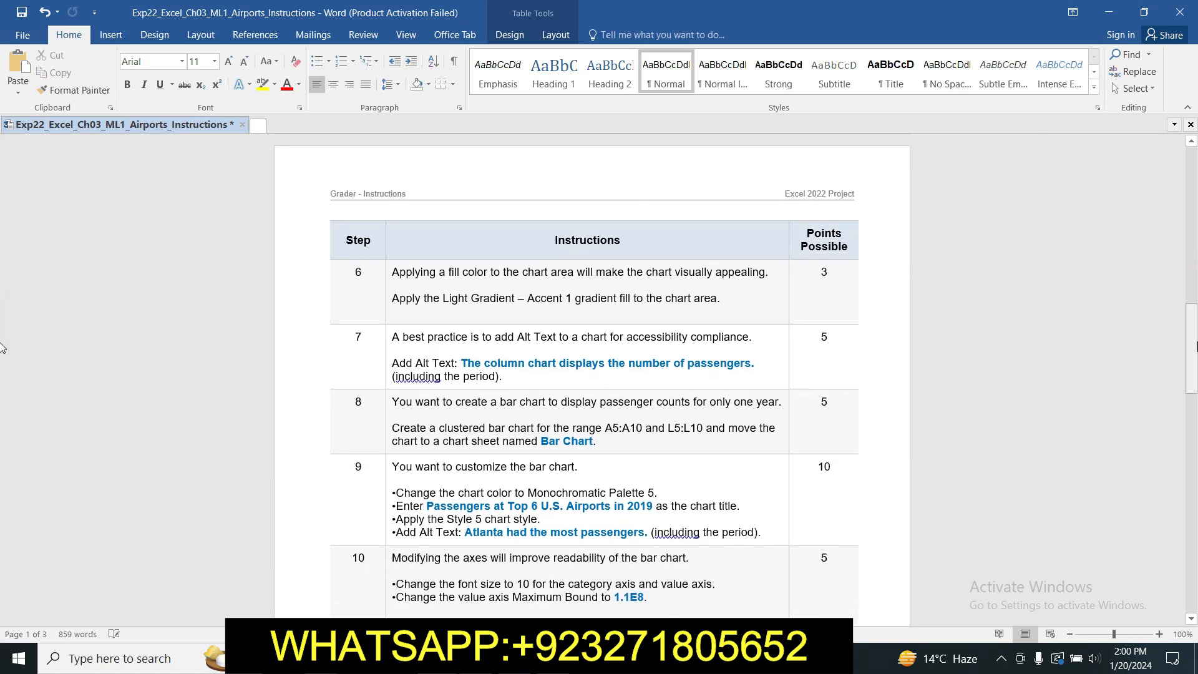
click(387, 263)
click(448, 242)
click(441, 289)
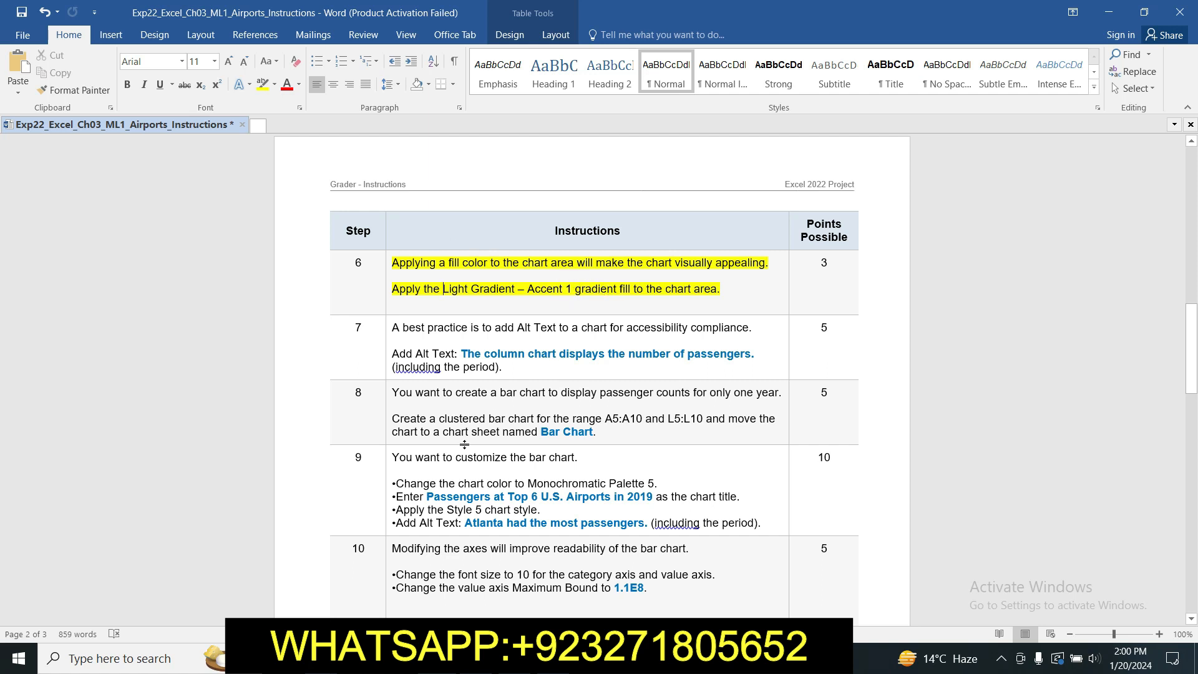
- Switch to Excel and set the chart area of the column chart to a gradient fill
key(alt+Tab)
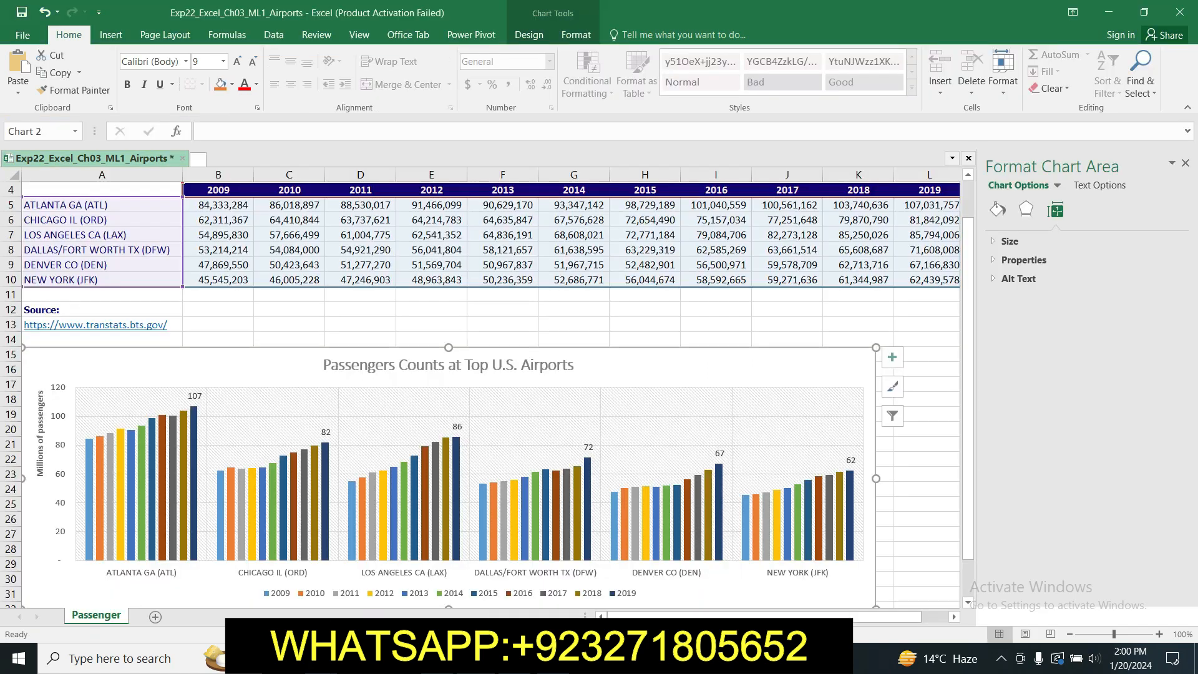
click(695, 372)
right_click(695, 371)
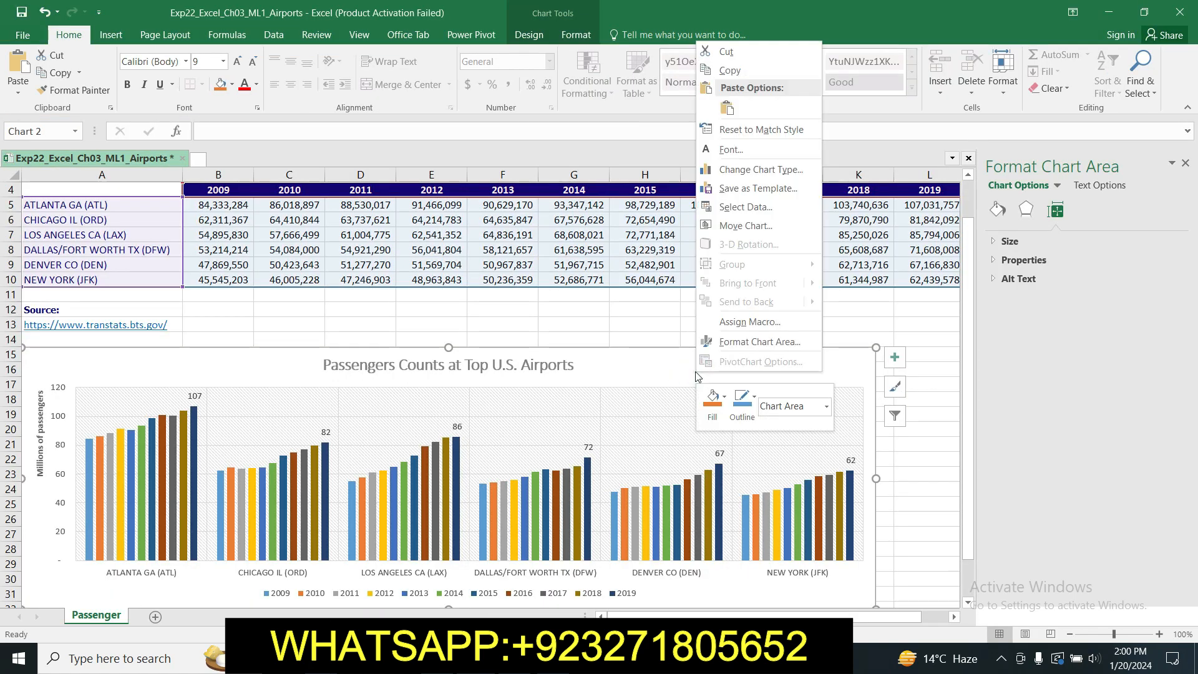
click(732, 342)
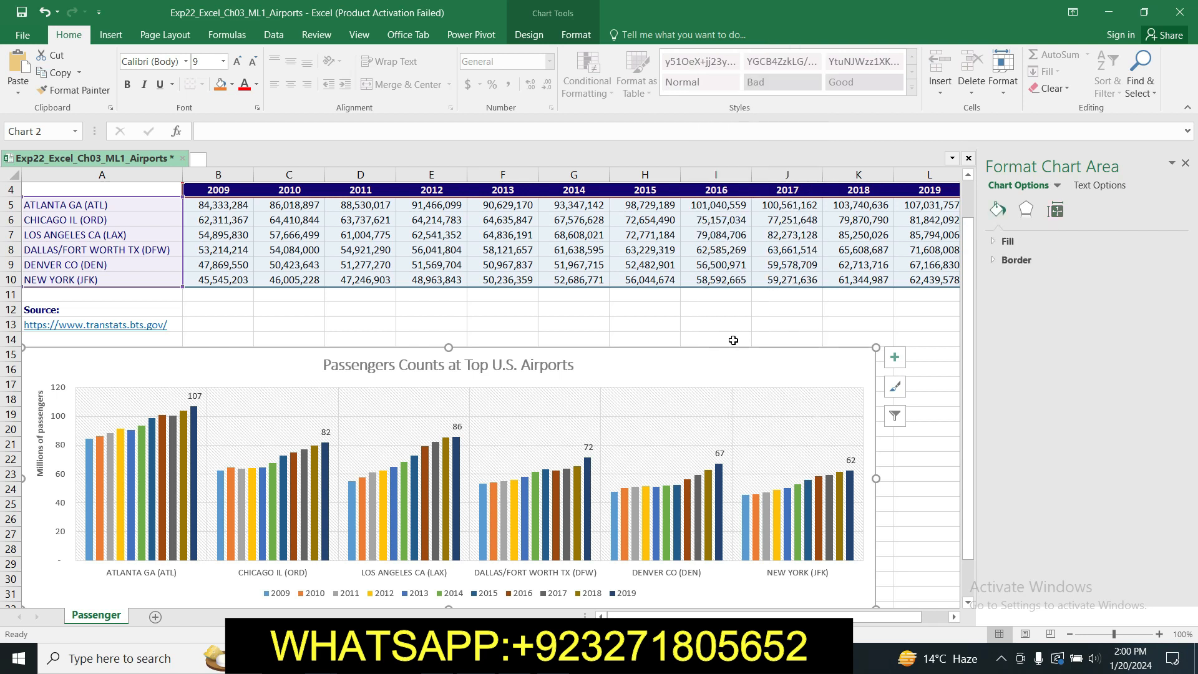
click(989, 242)
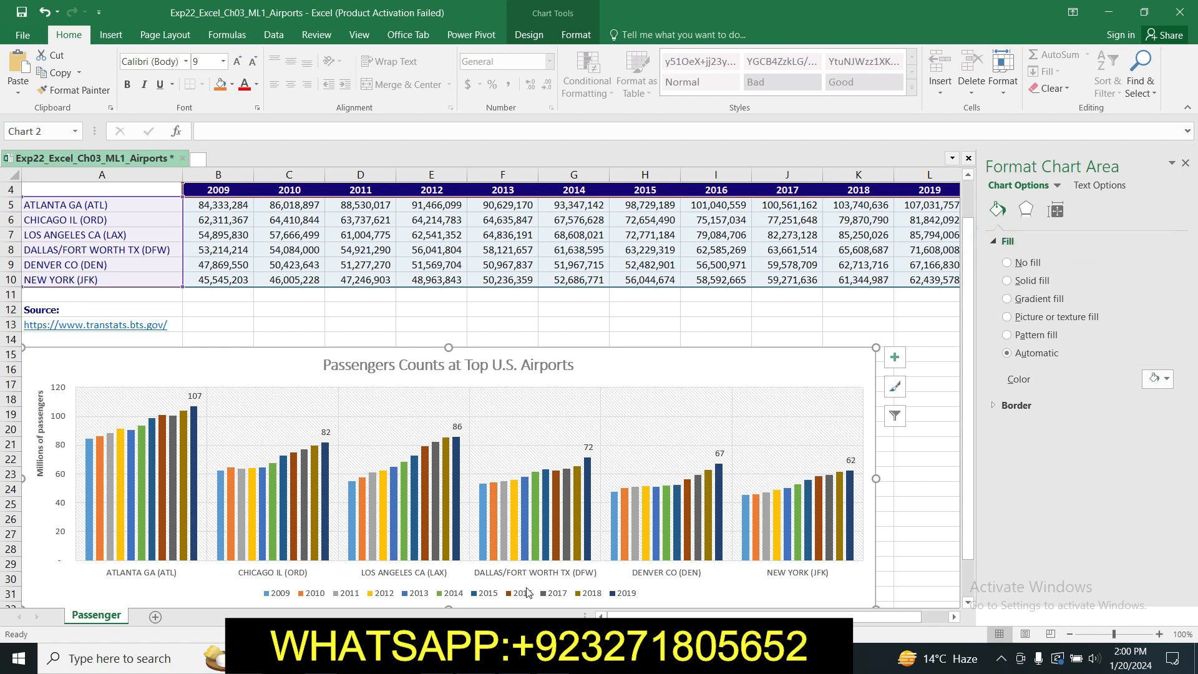
click(1007, 298)
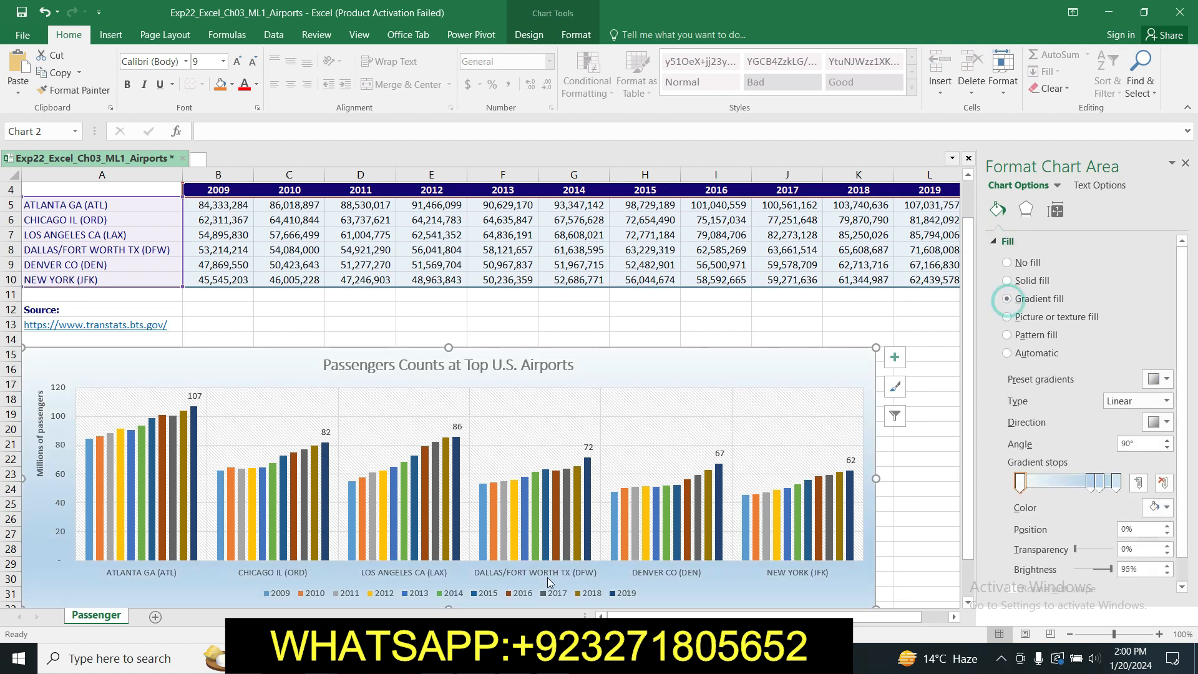
- Check step 6 of the Word instructions and apply the Light Gradient - Accent 1 preset to the chart area in Excel
key(alt+Tab)
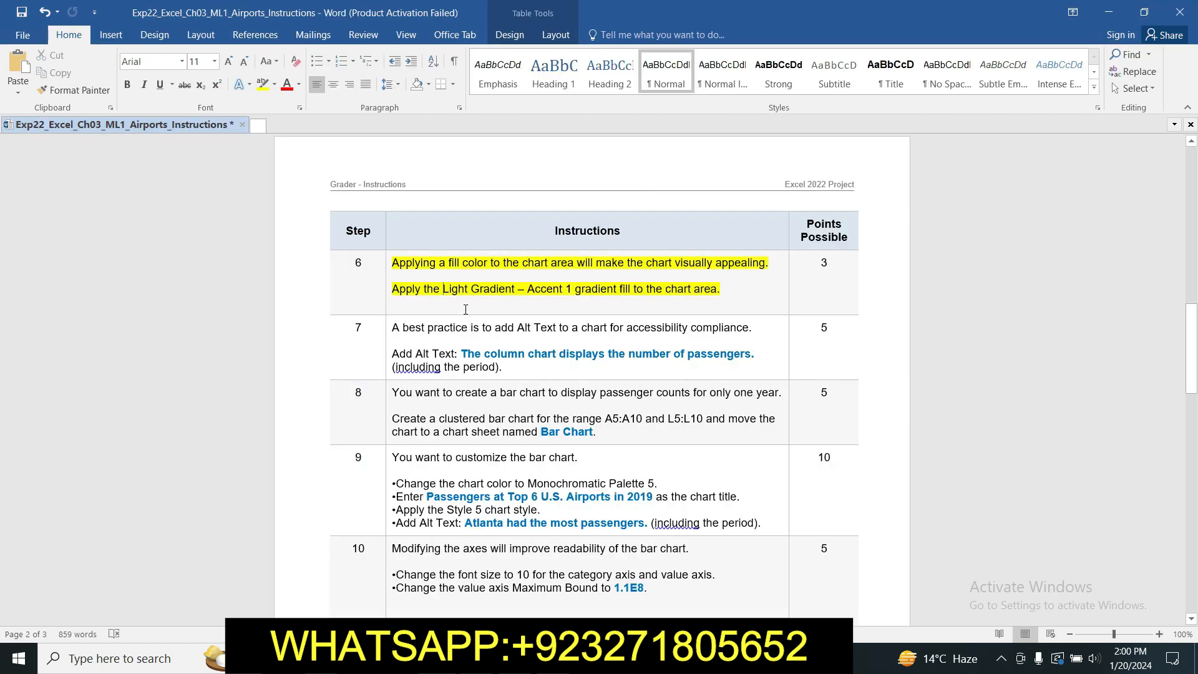
key(alt+Tab)
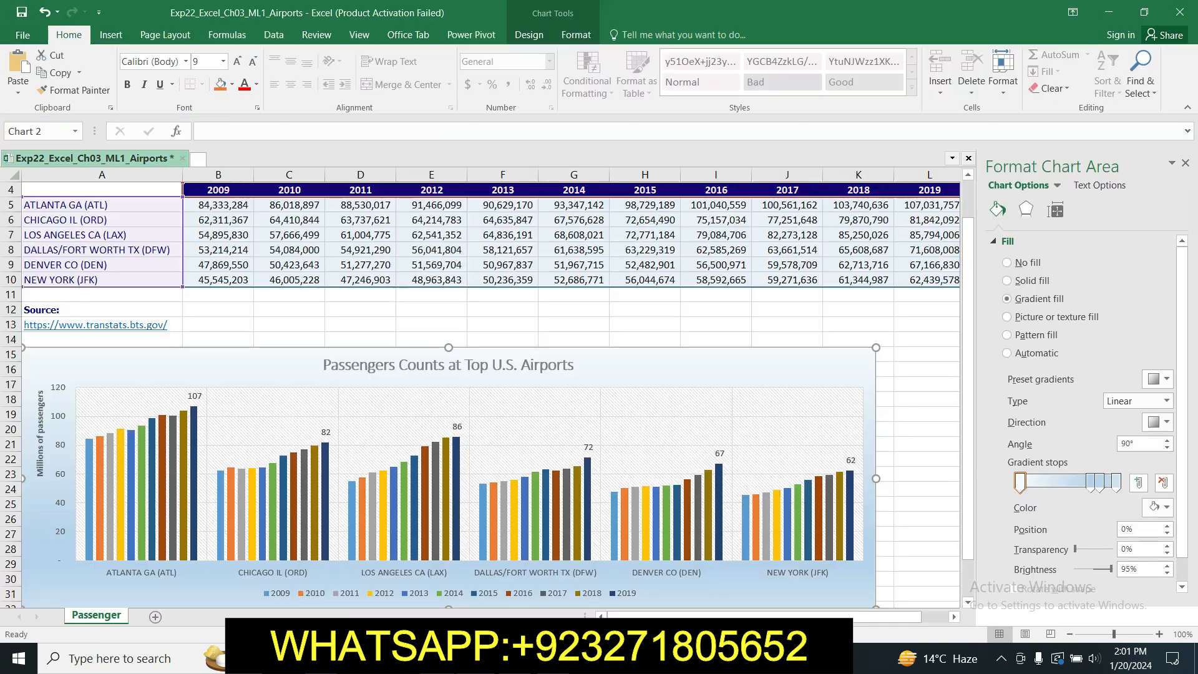
click(1166, 379)
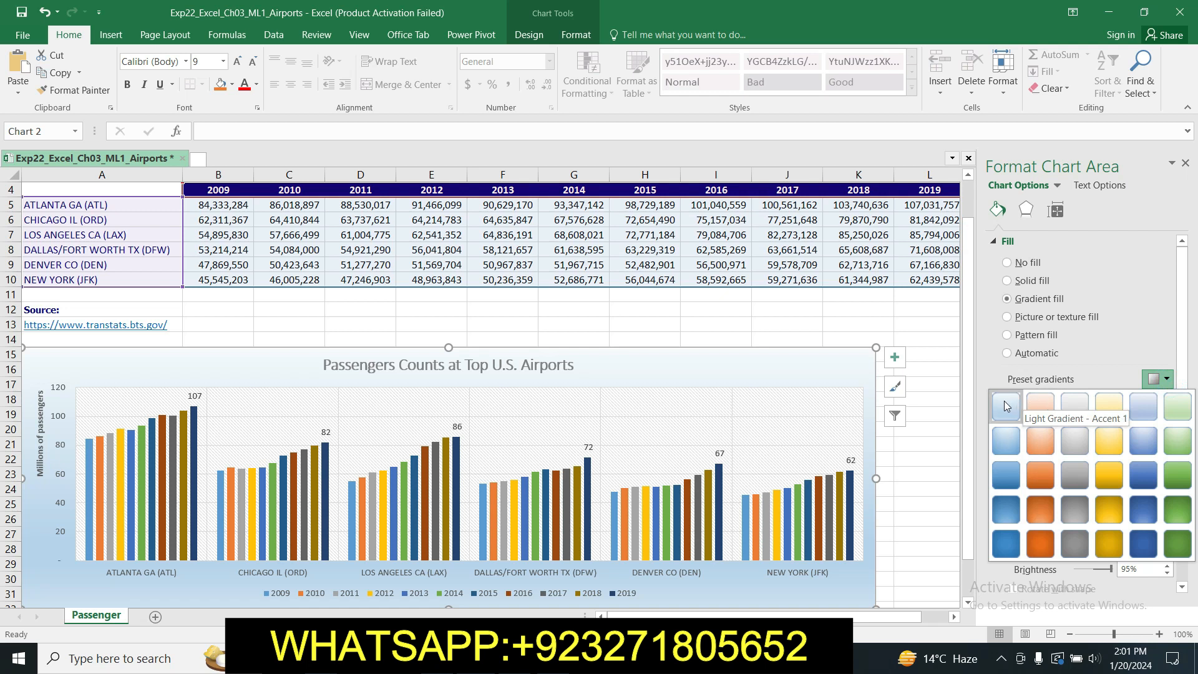
click(1005, 404)
click(916, 310)
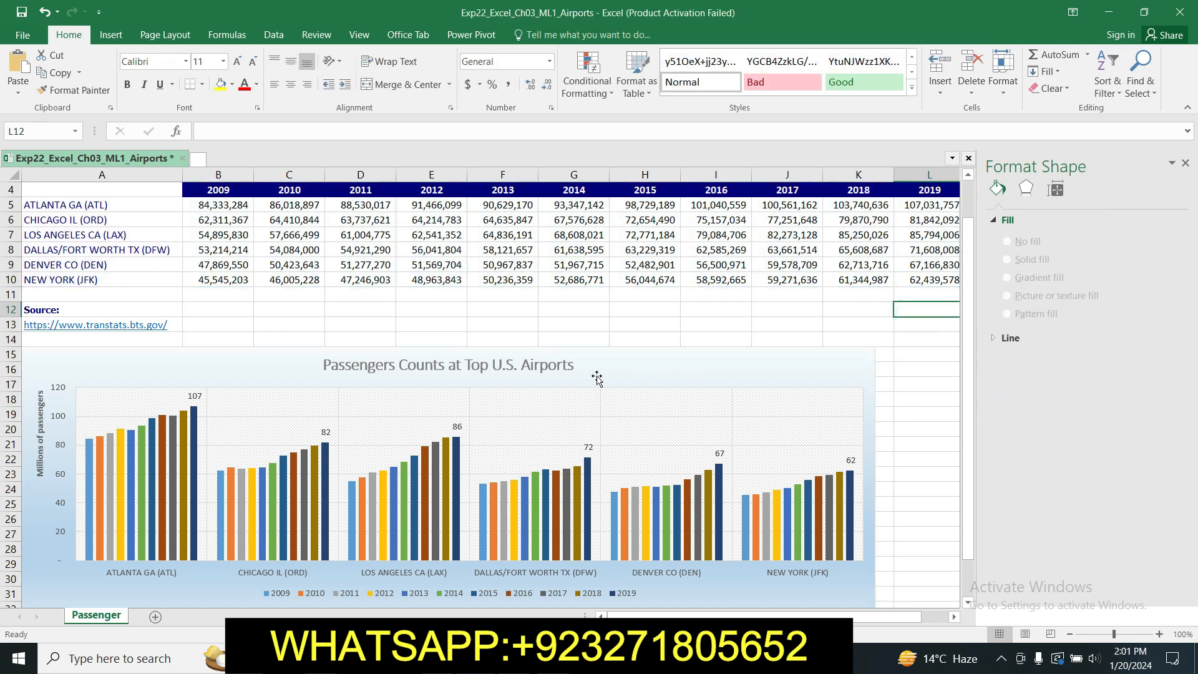
- Switch to the Word instructions, highlight step 7 in yellow and copy its text "The column chart displays the number of passengers."
key(alt+Tab)
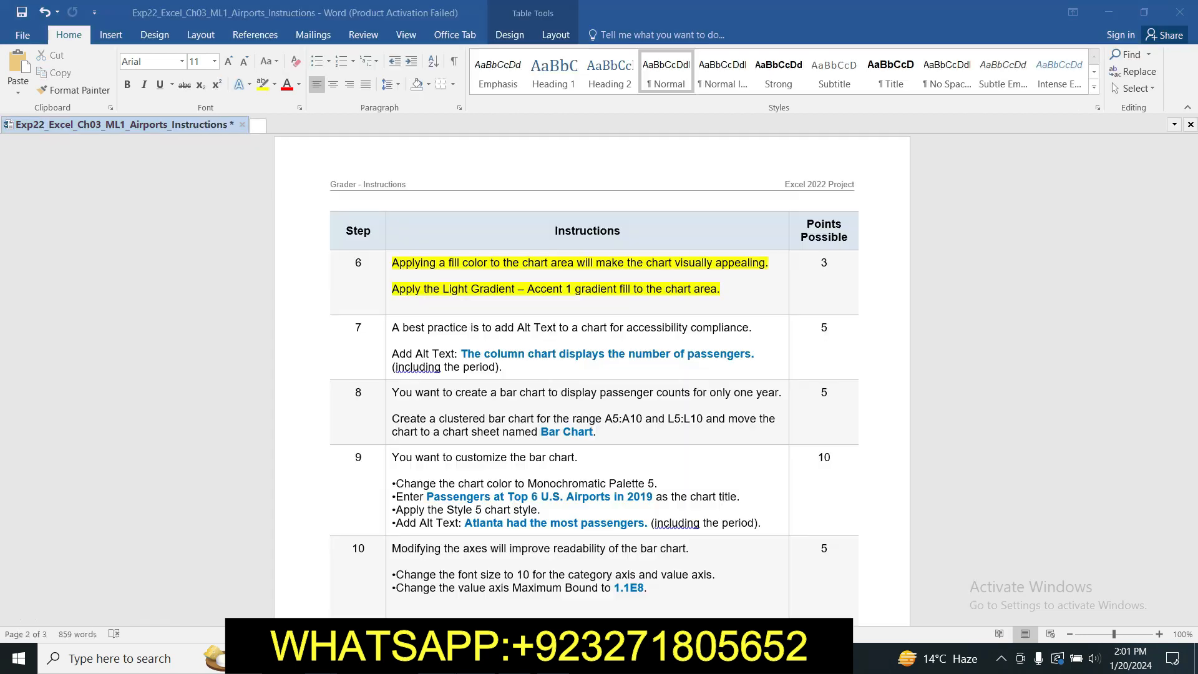
click(386, 330)
click(450, 302)
drag(1192, 334, 1192, 358)
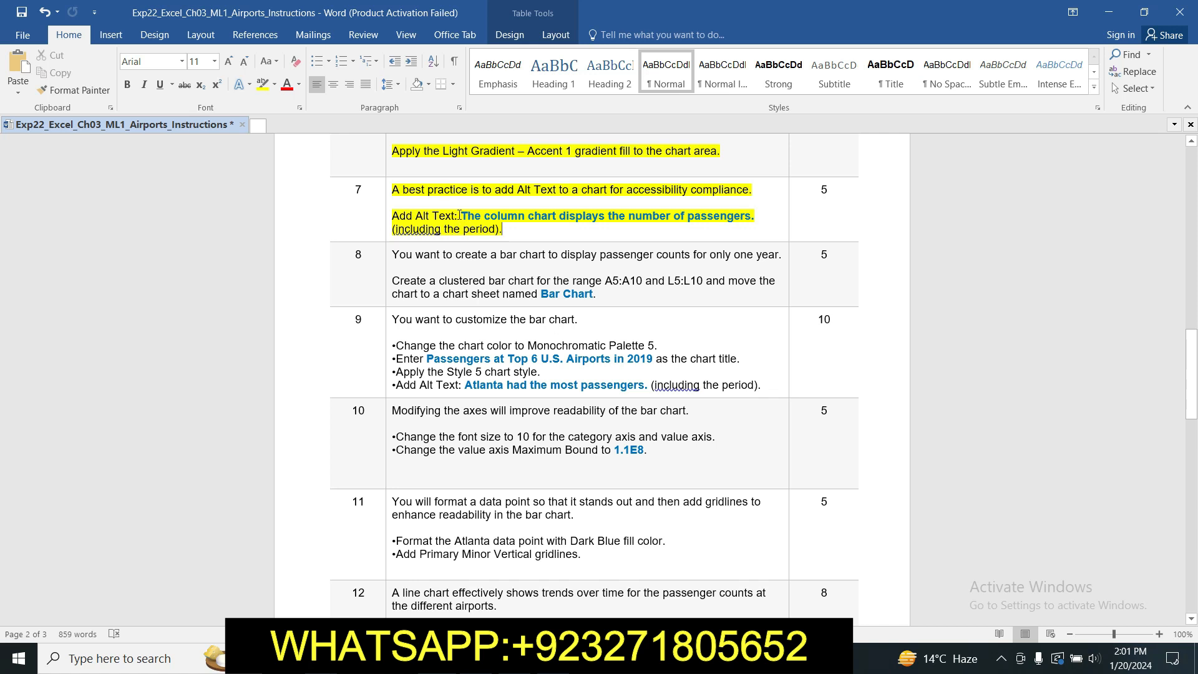
drag(463, 214, 755, 218)
key(ctrl+c)
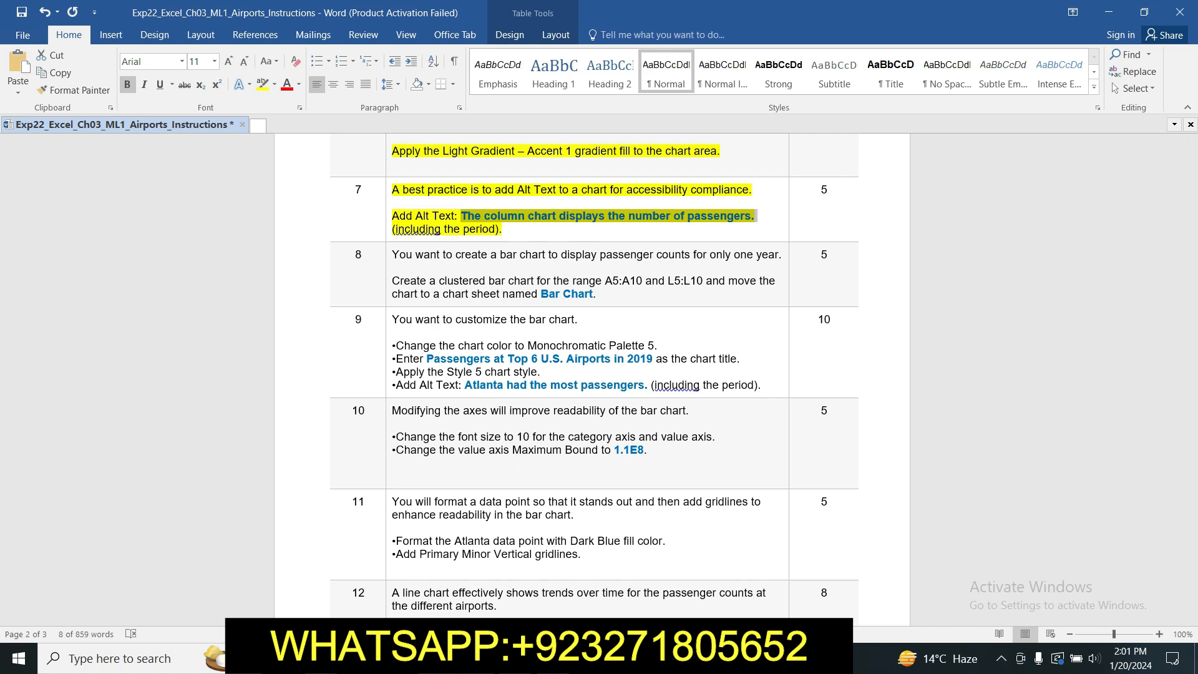
- Switch to Excel and add "The column chart displays the number of passengers." as the column chart's alt text description
key(alt+Tab)
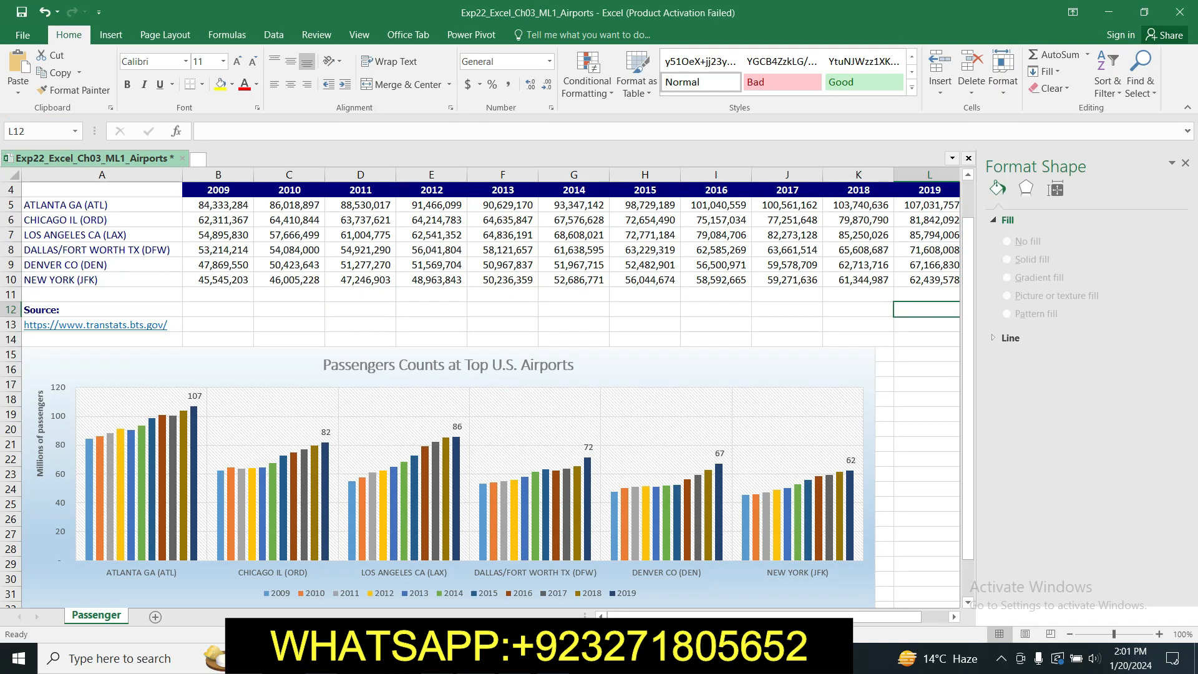
click(1057, 191)
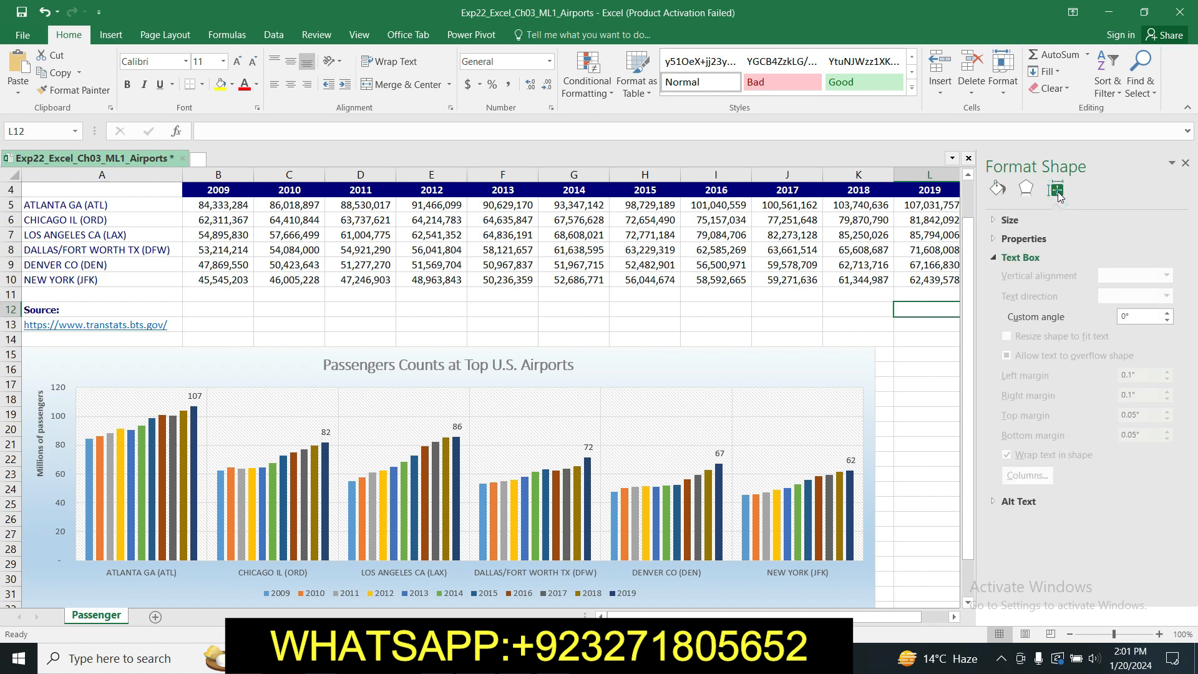
click(995, 503)
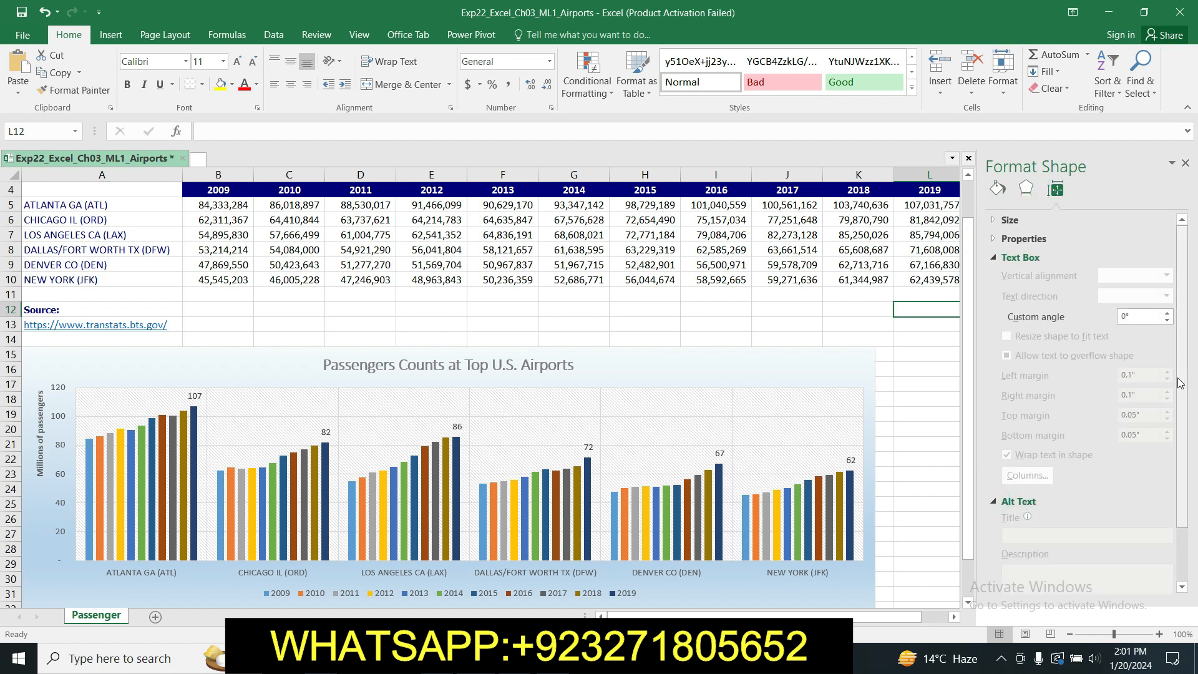
scroll(1186, 387, down, 1)
click(681, 460)
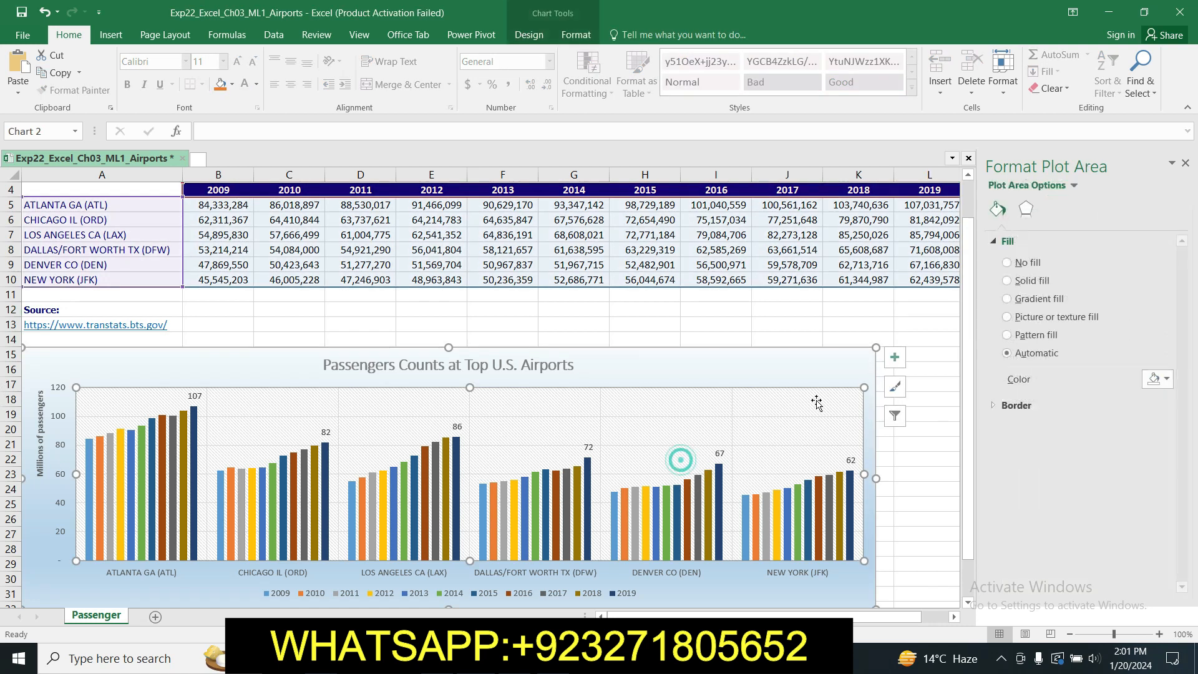
click(1025, 208)
click(924, 339)
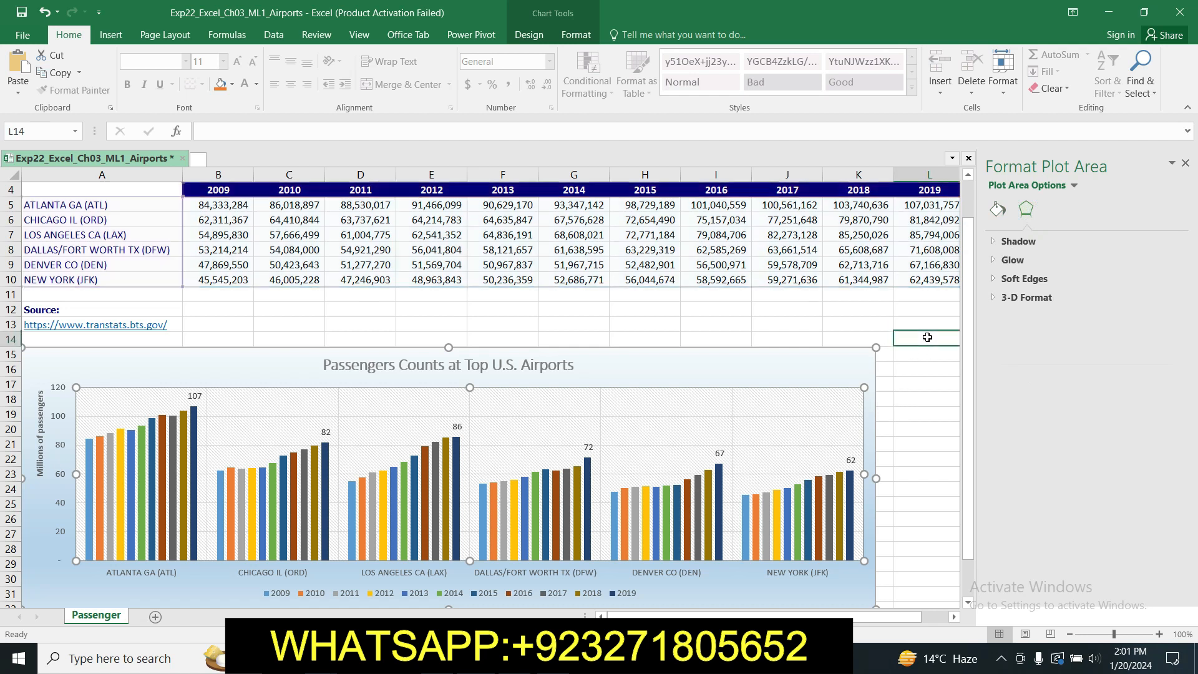
click(856, 367)
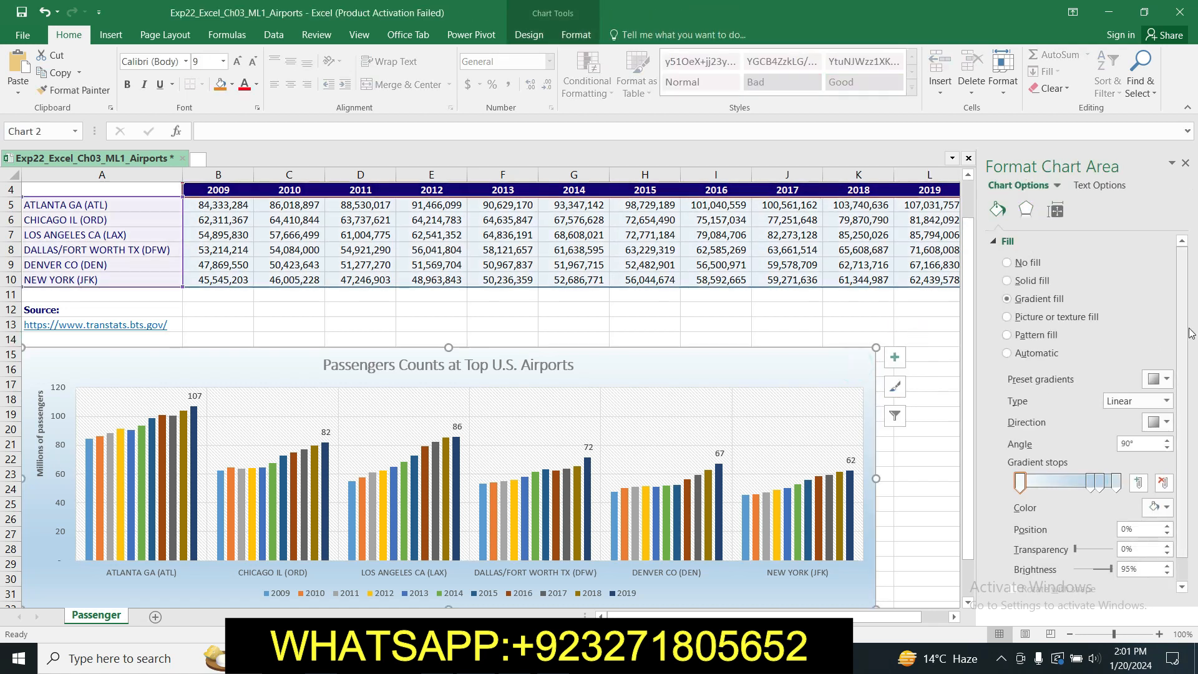
click(1053, 213)
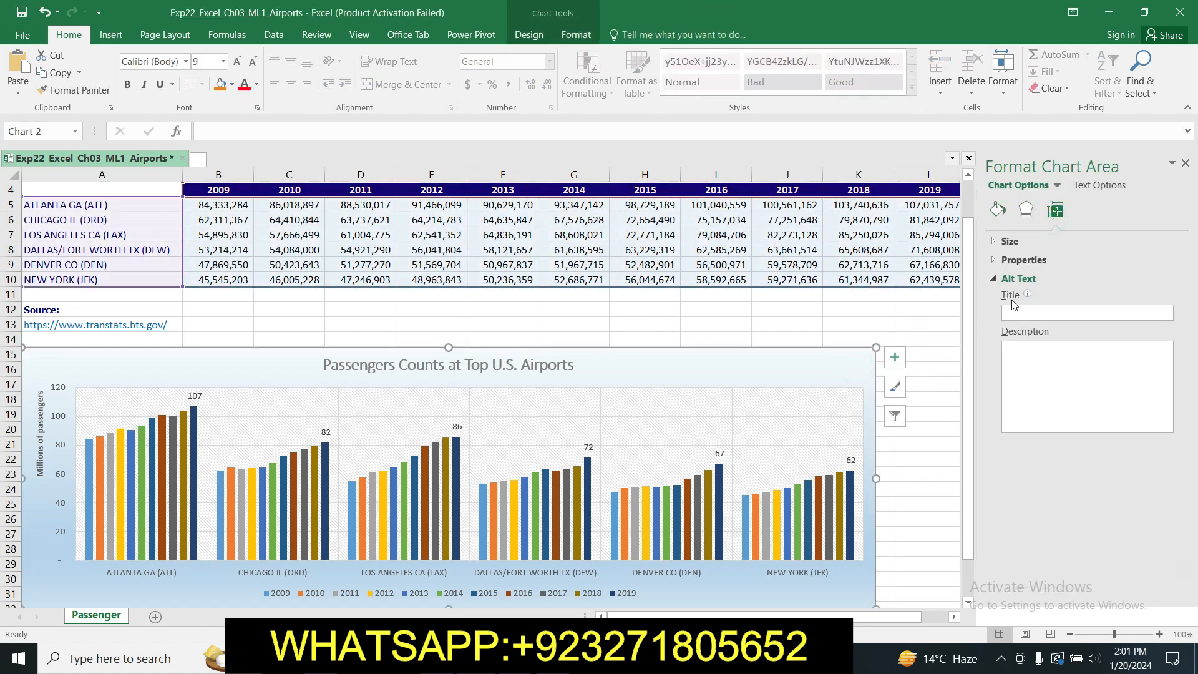
click(1030, 348)
key(ctrl+v)
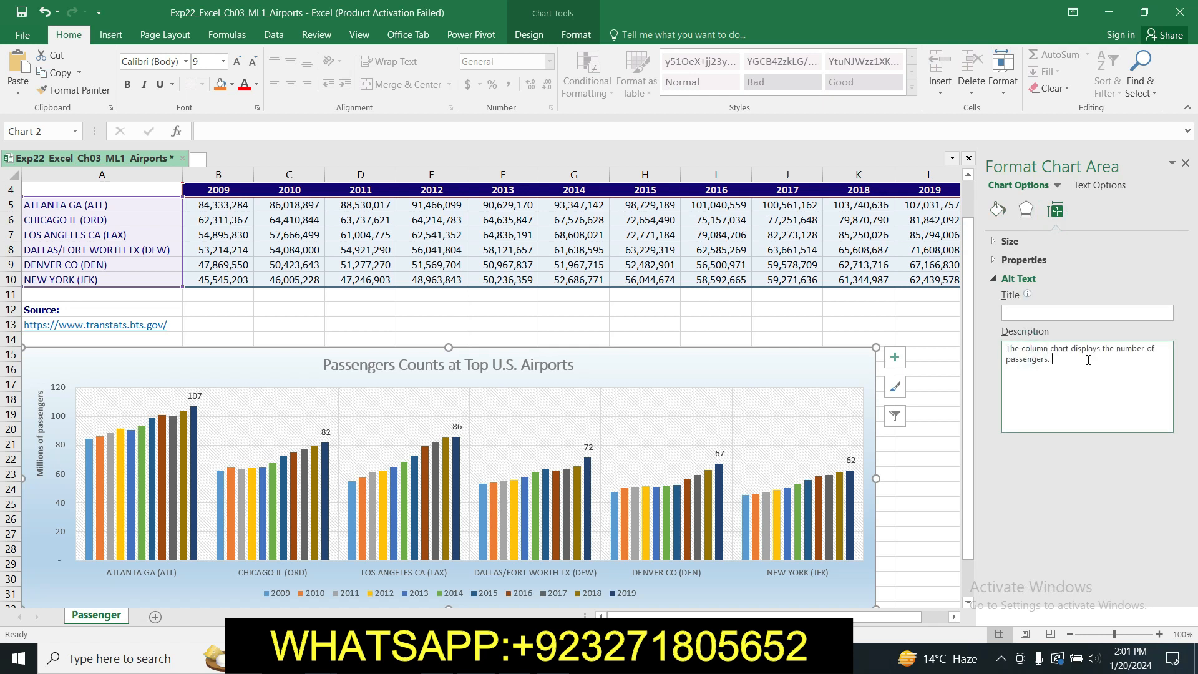
click(1185, 163)
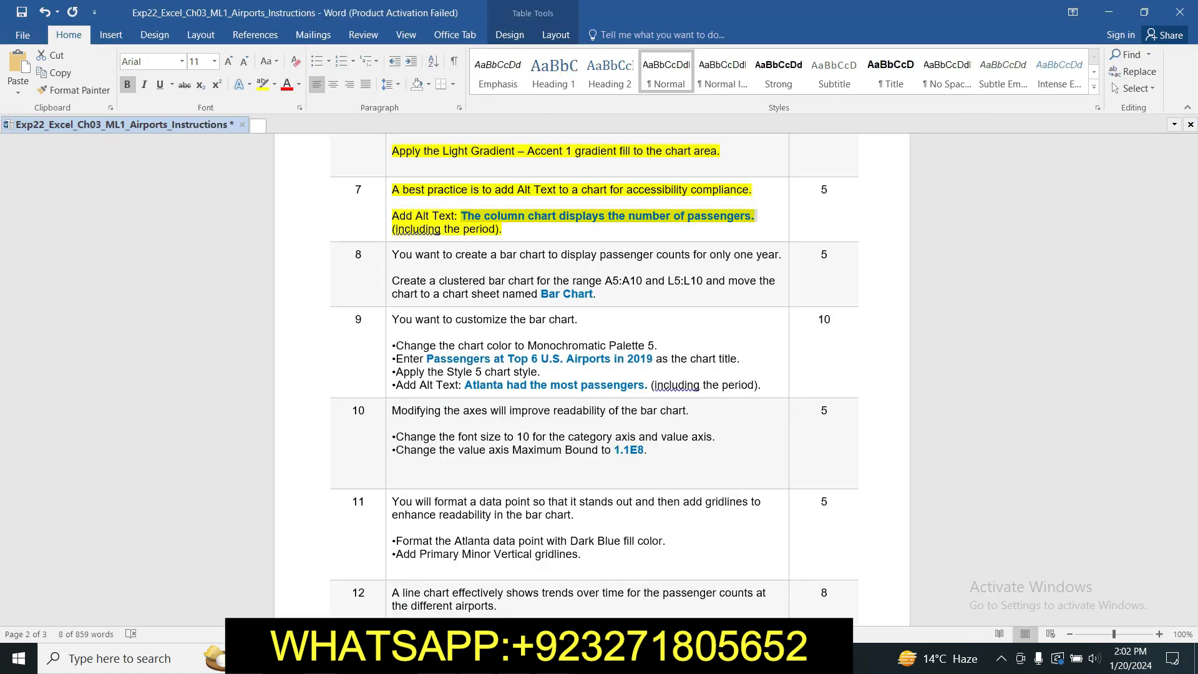
- Switch to the Word instructions, highlight the step 8 instructions in yellow and copy the range reference A5:A10
key(alt+Tab)
click(594, 319)
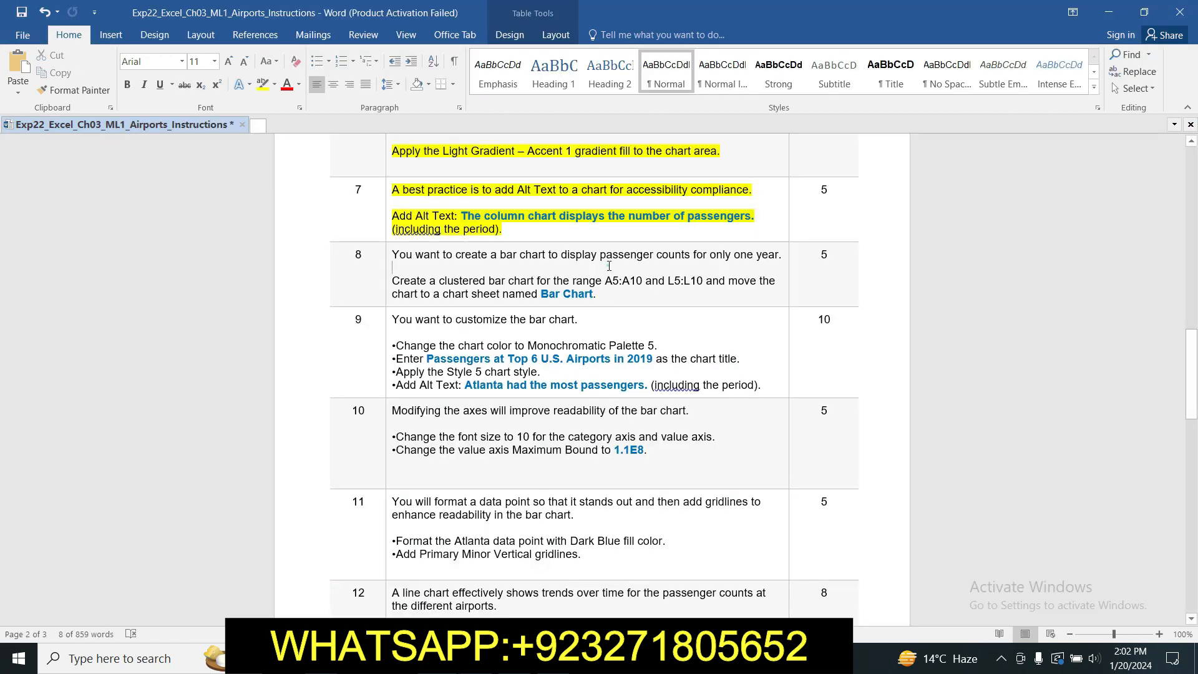
click(389, 255)
click(449, 230)
click(435, 264)
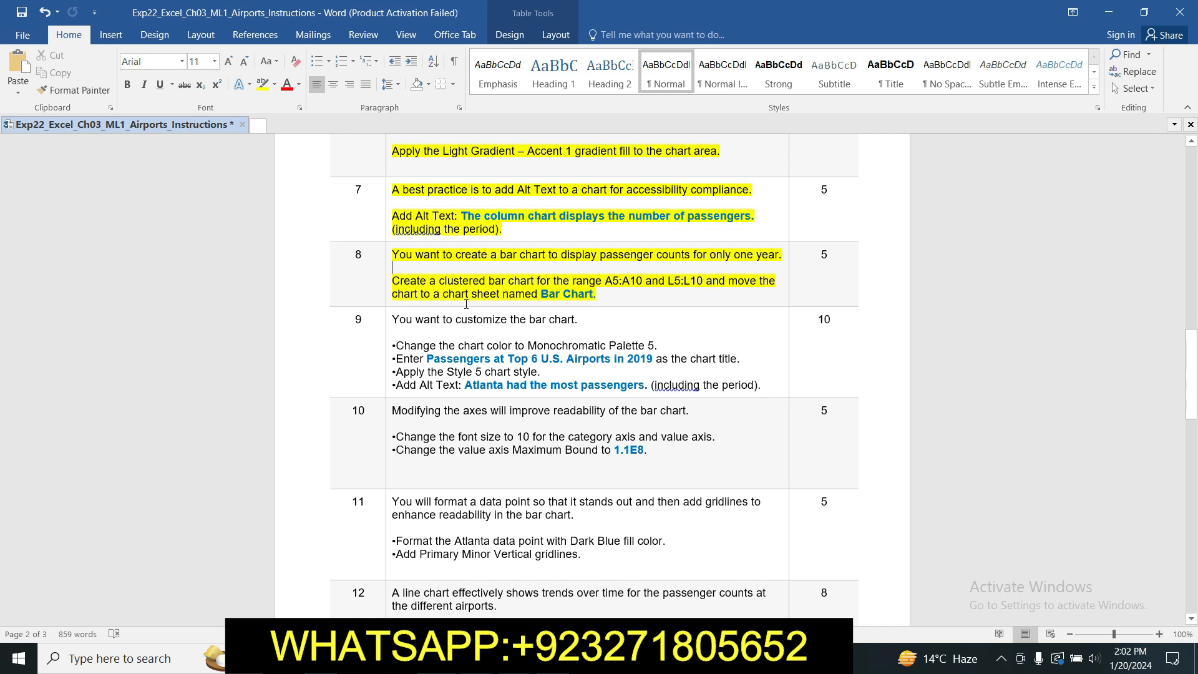
drag(607, 279, 637, 291)
key(ctrl+c)
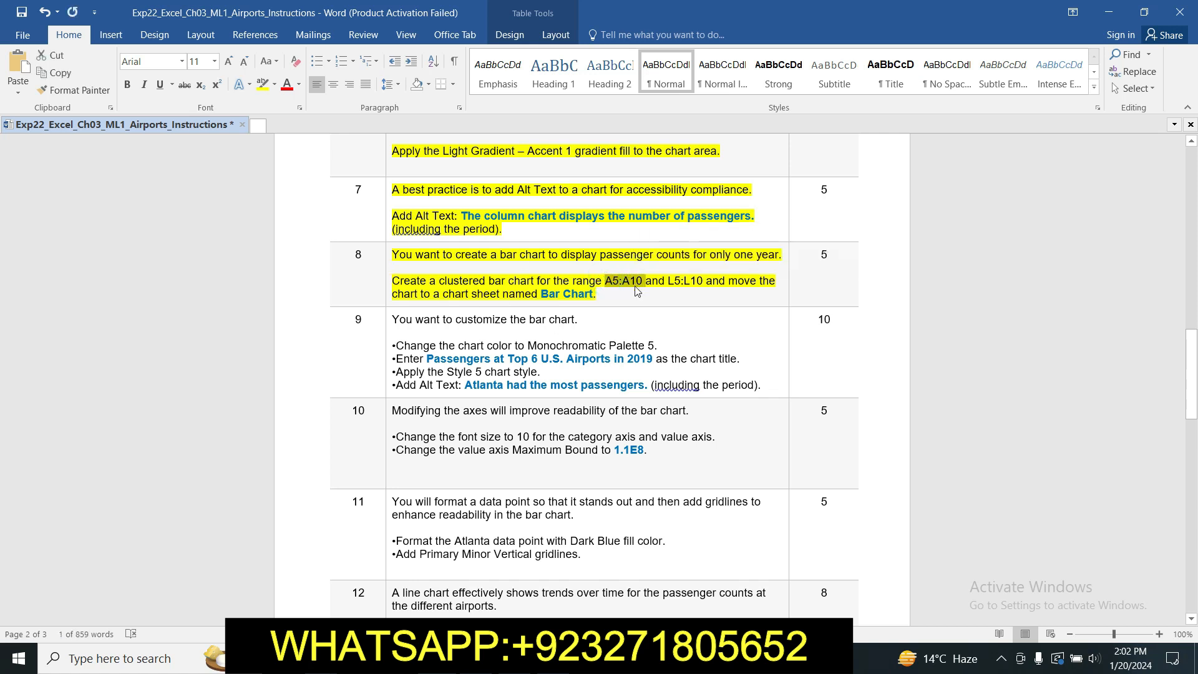
- Switch to Excel and select the ranges A5:A10 and L5:L10 together on the Passenger sheet
click(374, 658)
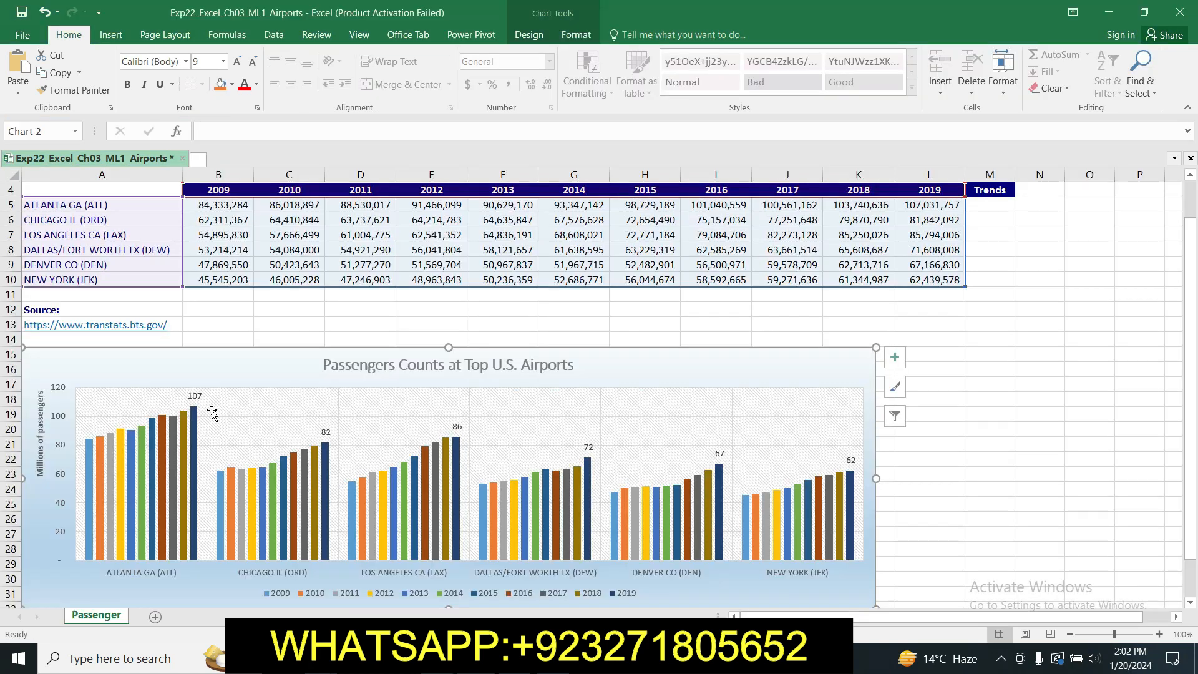
click(1047, 340)
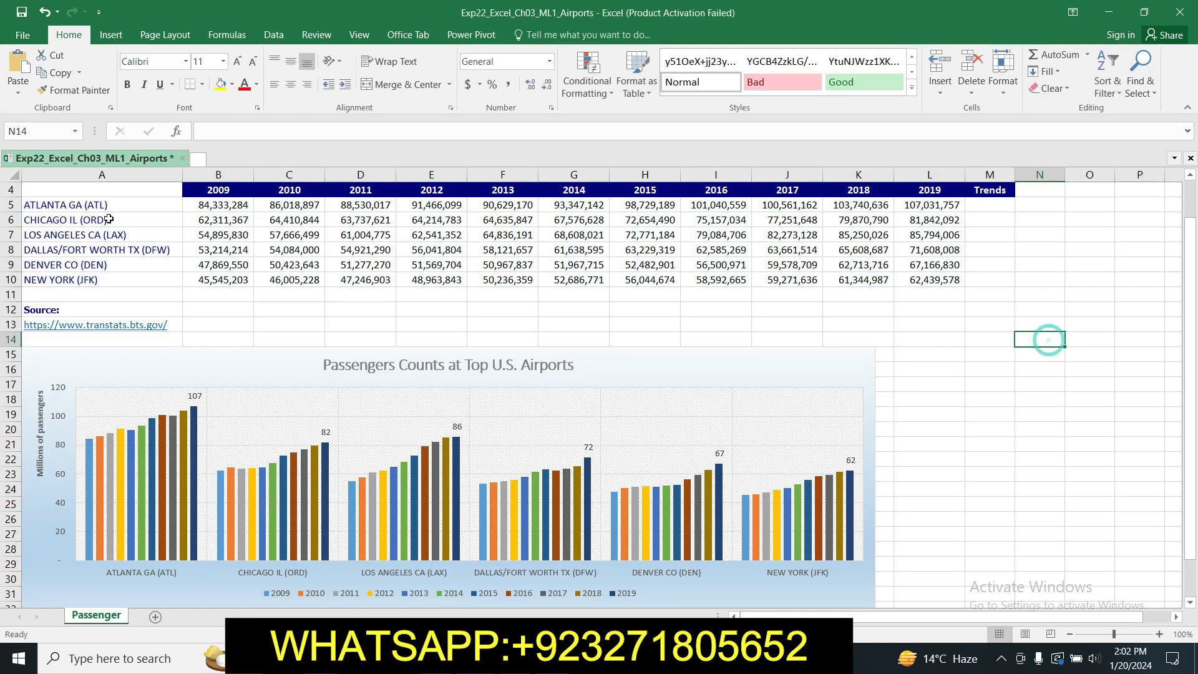
click(56, 131)
key(ctrl+v)
key(Return)
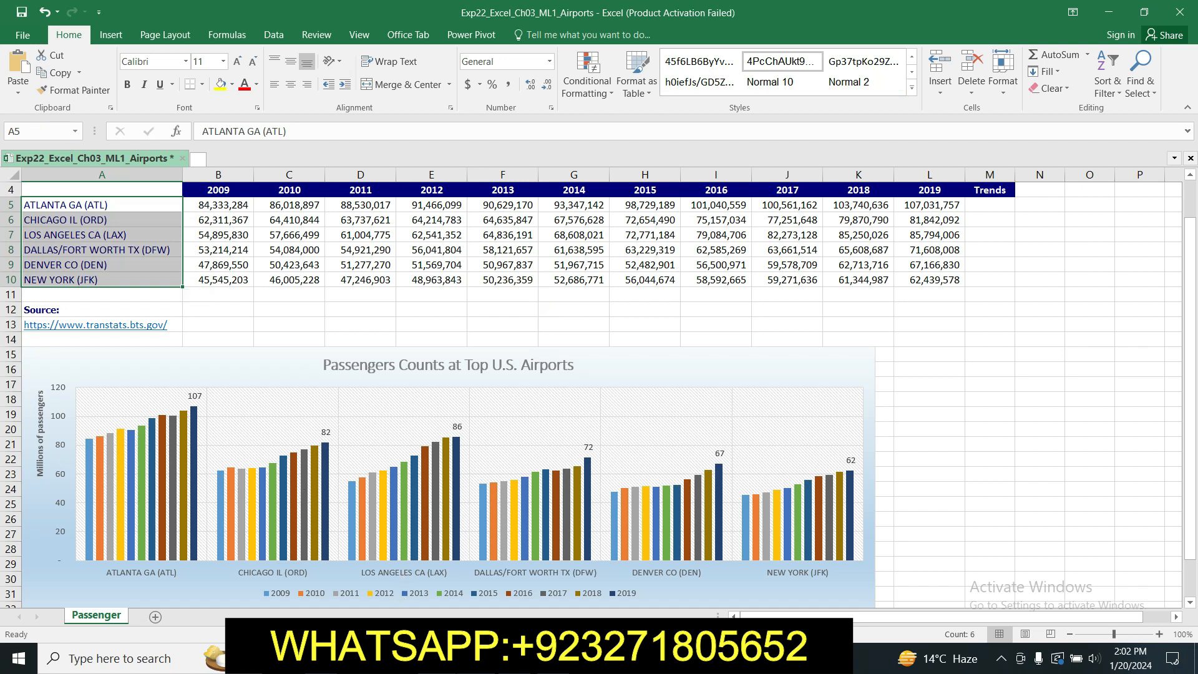
key(alt+Tab)
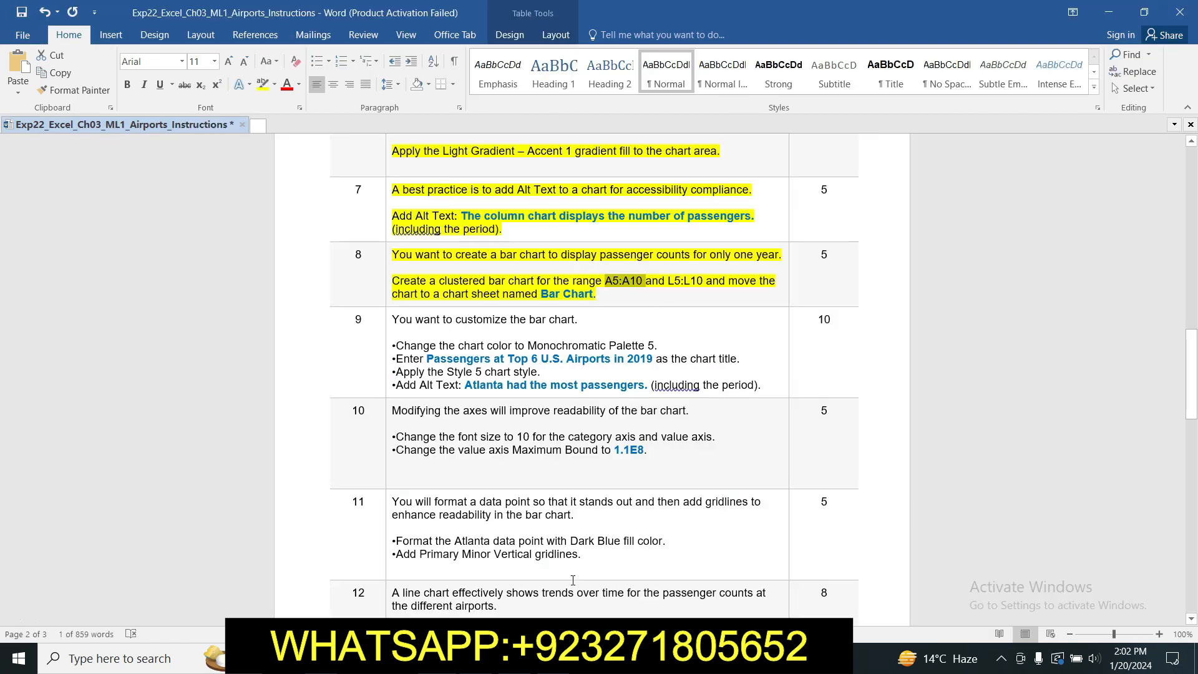
key(alt+Tab)
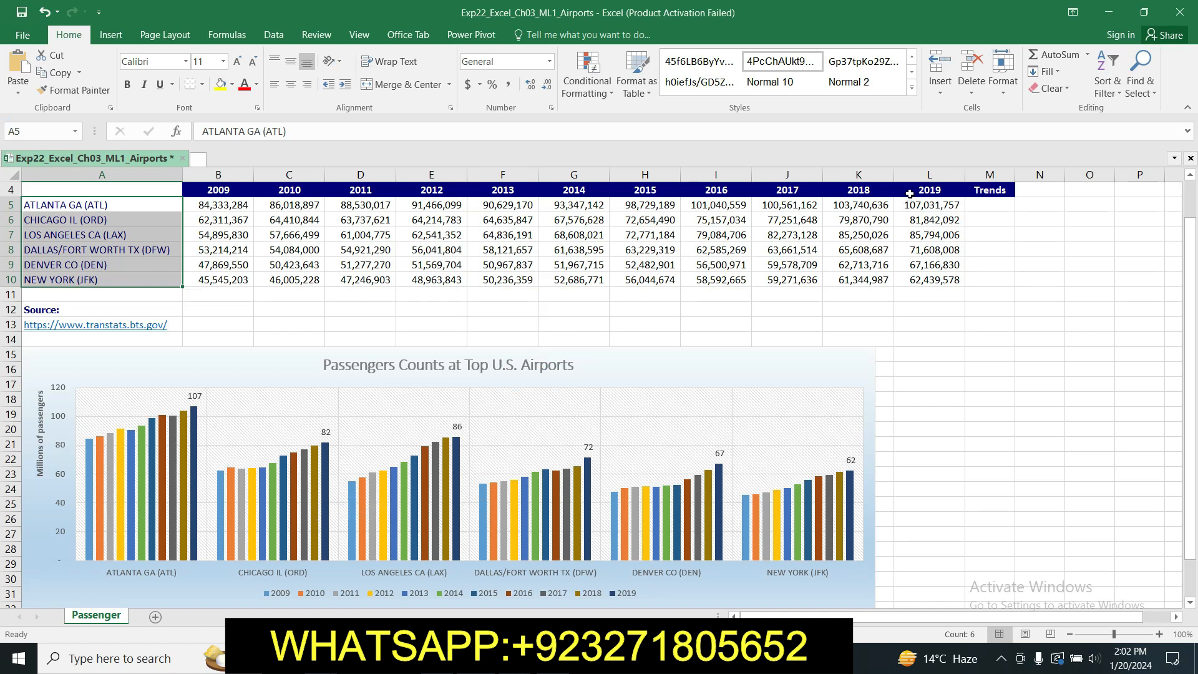
drag(911, 204, 917, 278)
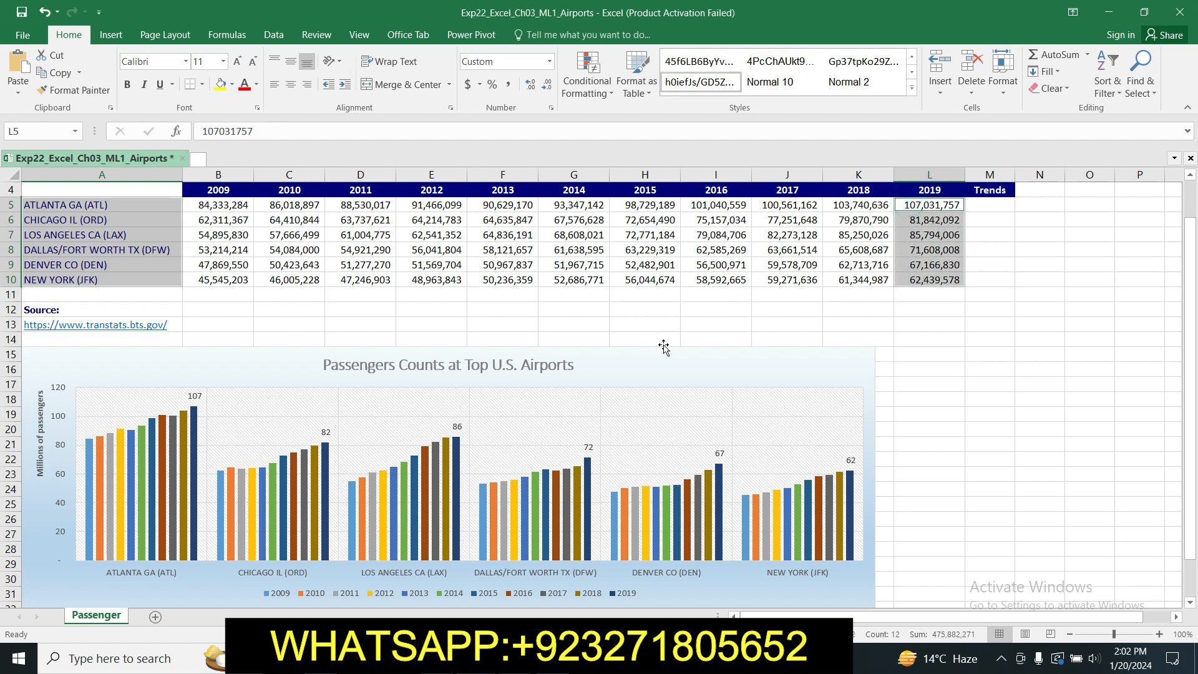
- Insert a clustered bar chart from the selected ranges A5:A10 and L5:L10, checking the step 8 instructions in Word
key(alt+Tab)
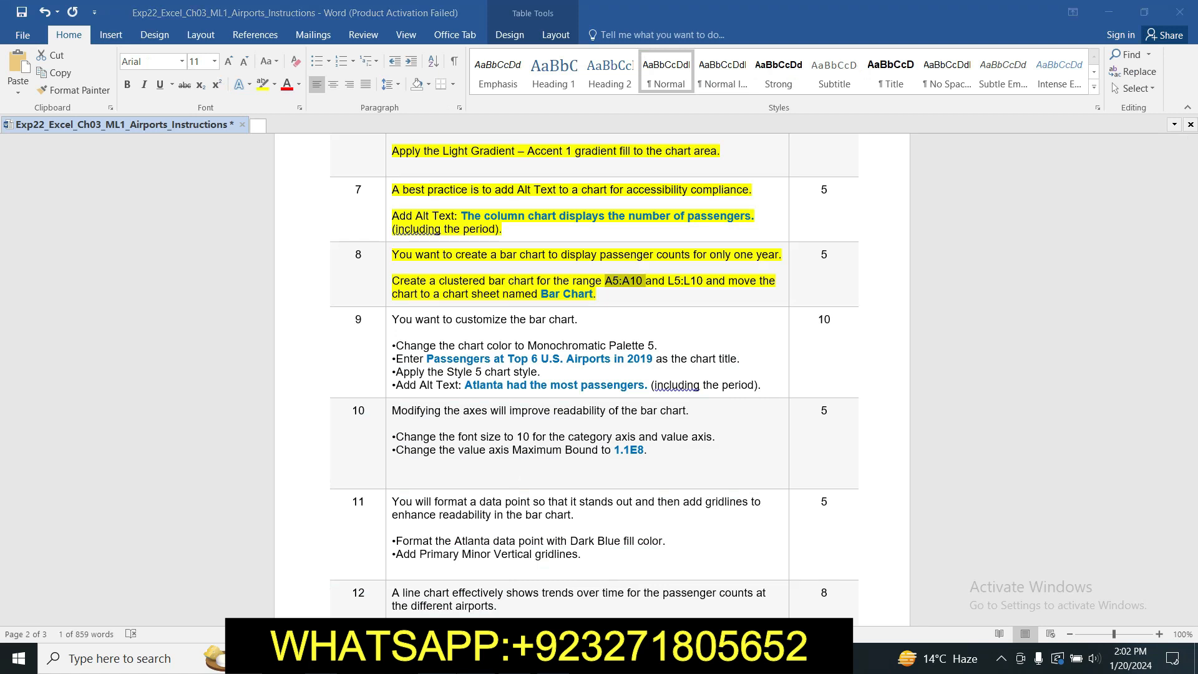
key(alt+Tab)
click(116, 38)
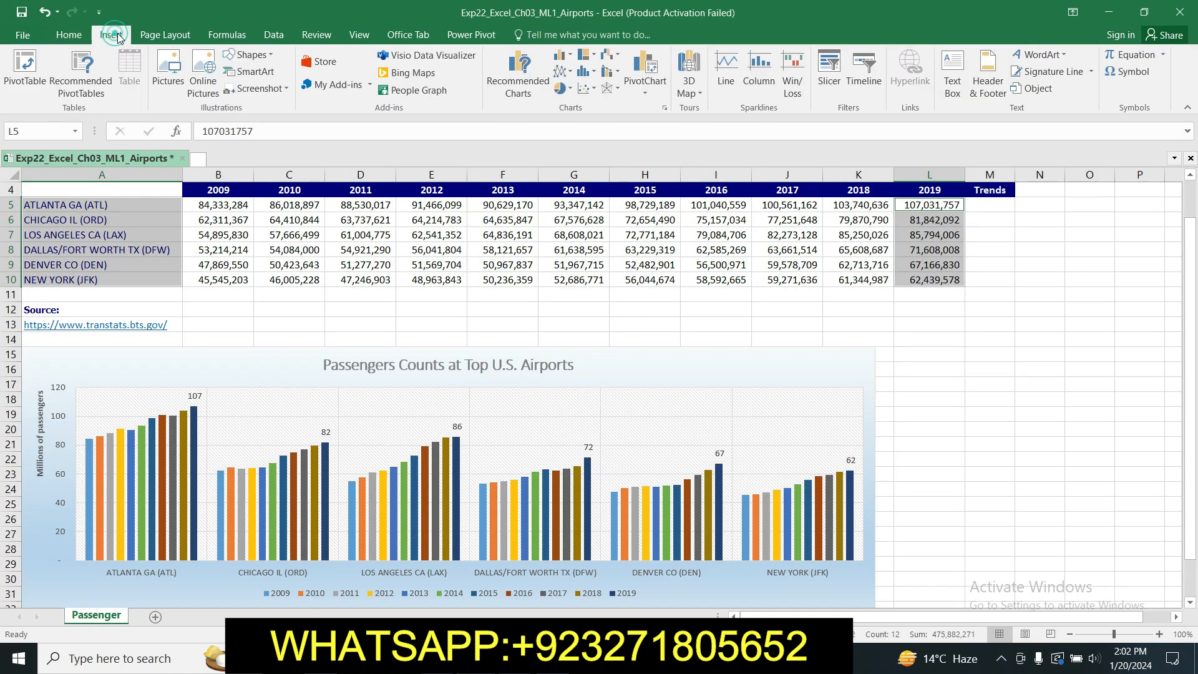
click(526, 73)
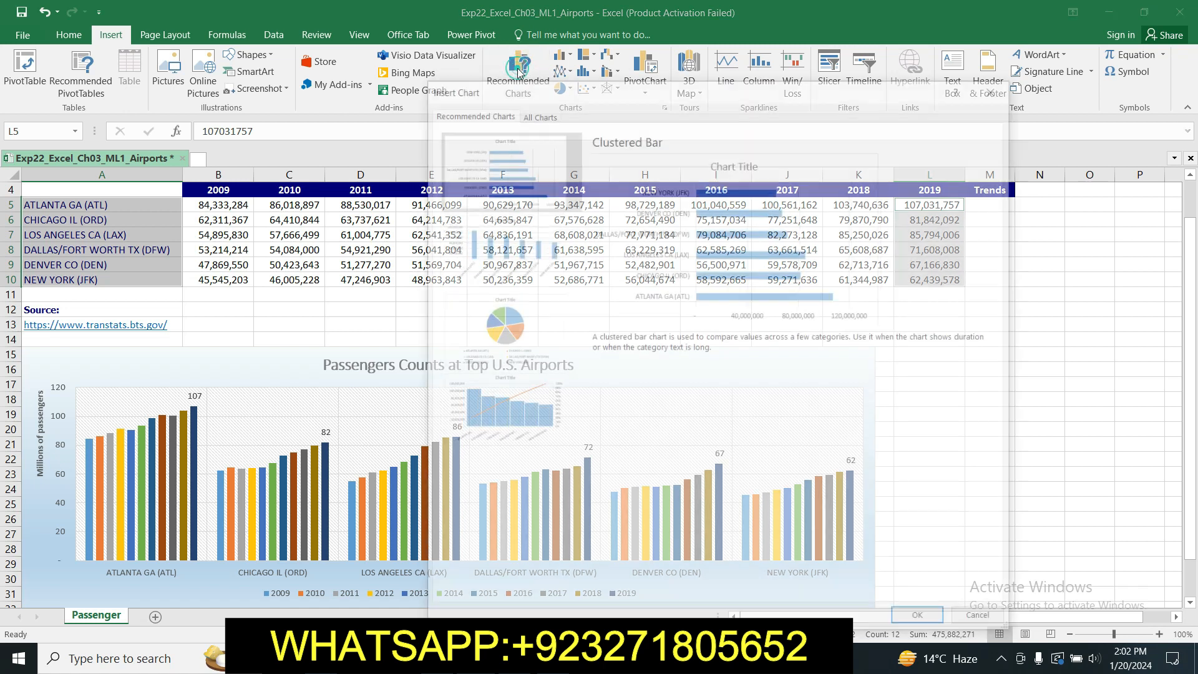
click(548, 114)
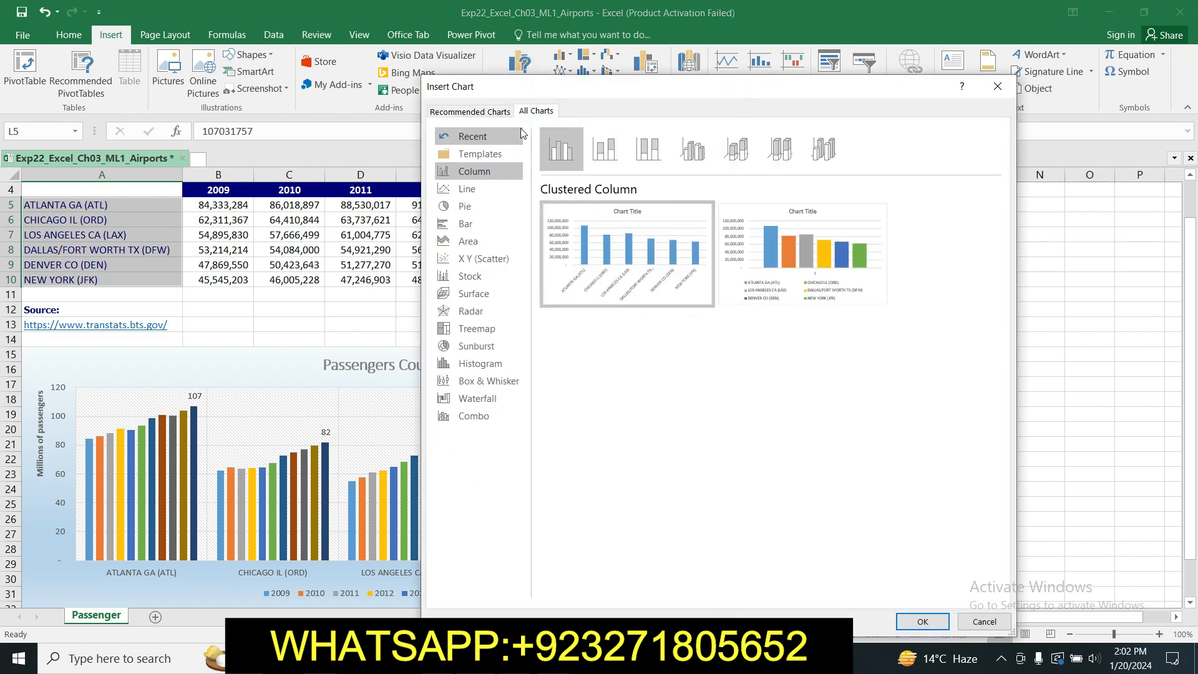
key(alt+Tab)
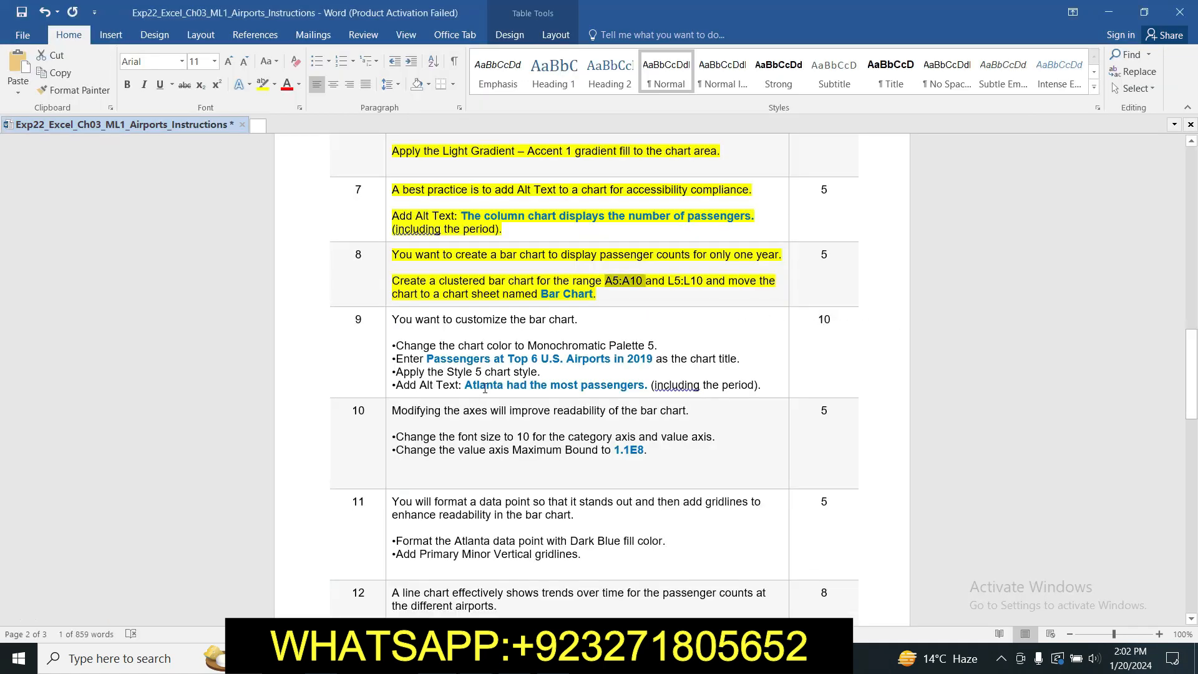
key(alt+Tab)
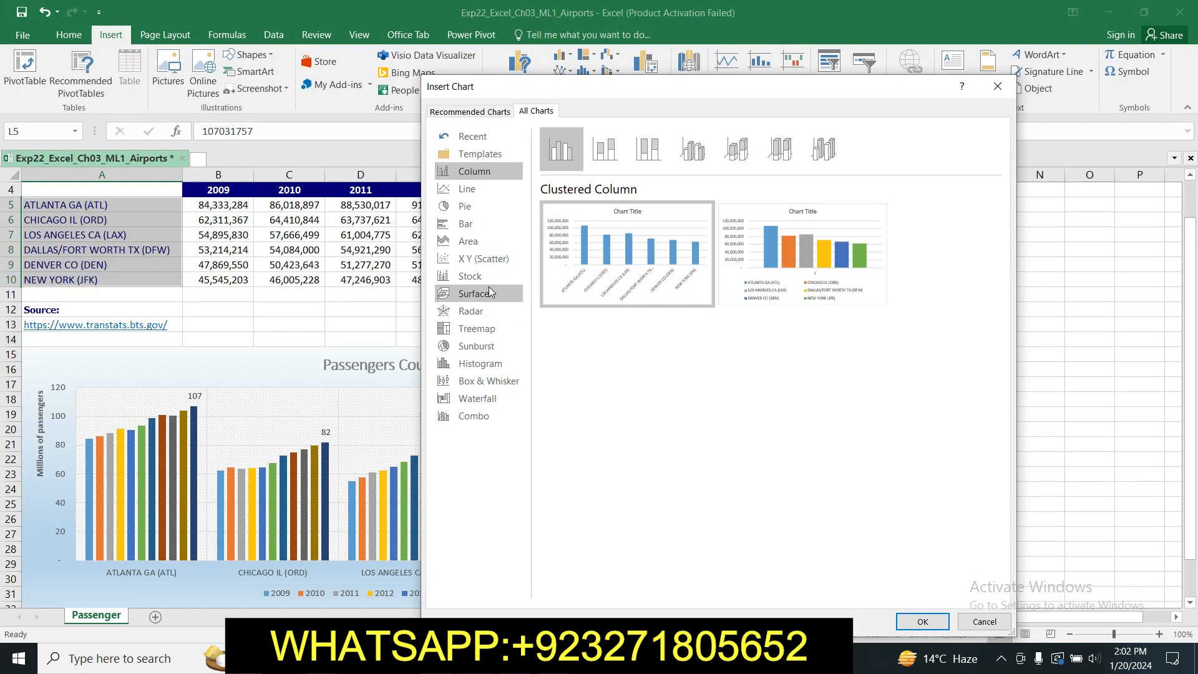
click(481, 225)
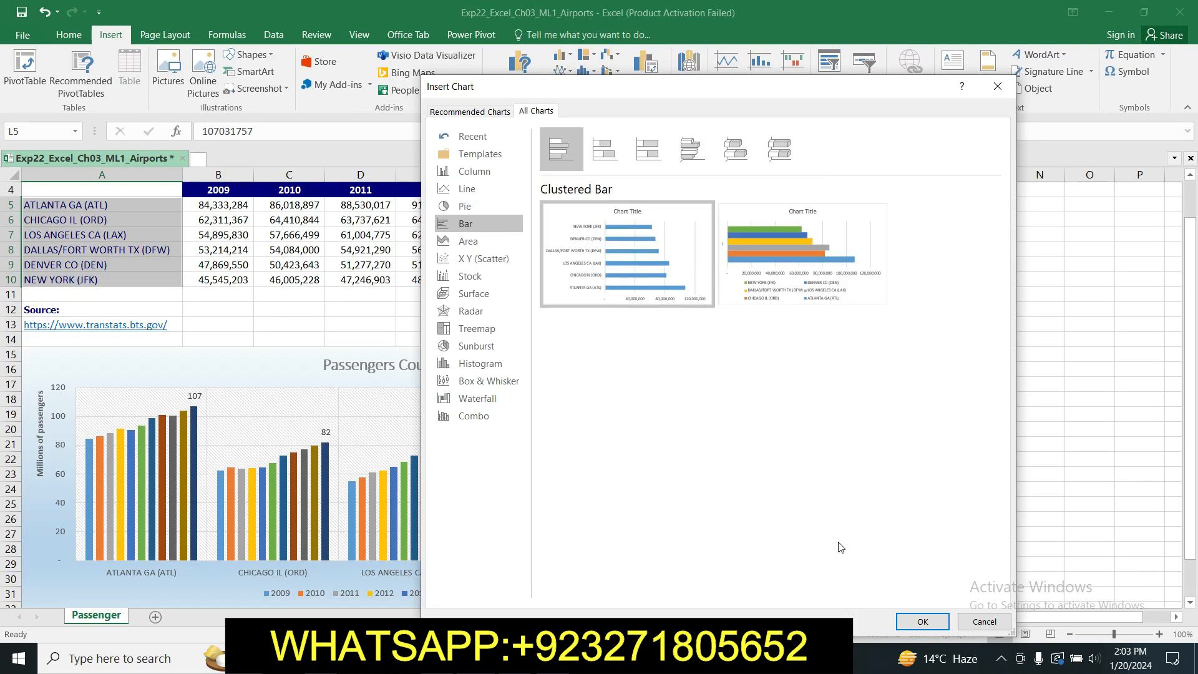
click(924, 622)
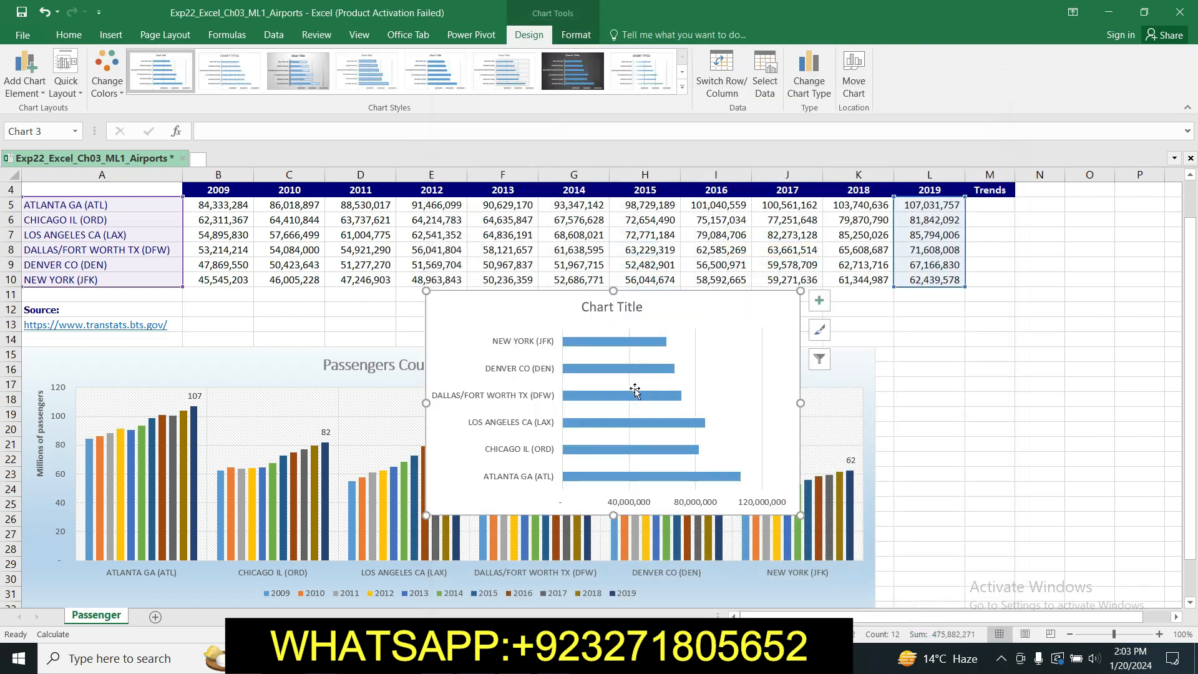
- Switch to the Word instructions and copy the sheet name "Bar Chart" from step 8
key(alt+Tab)
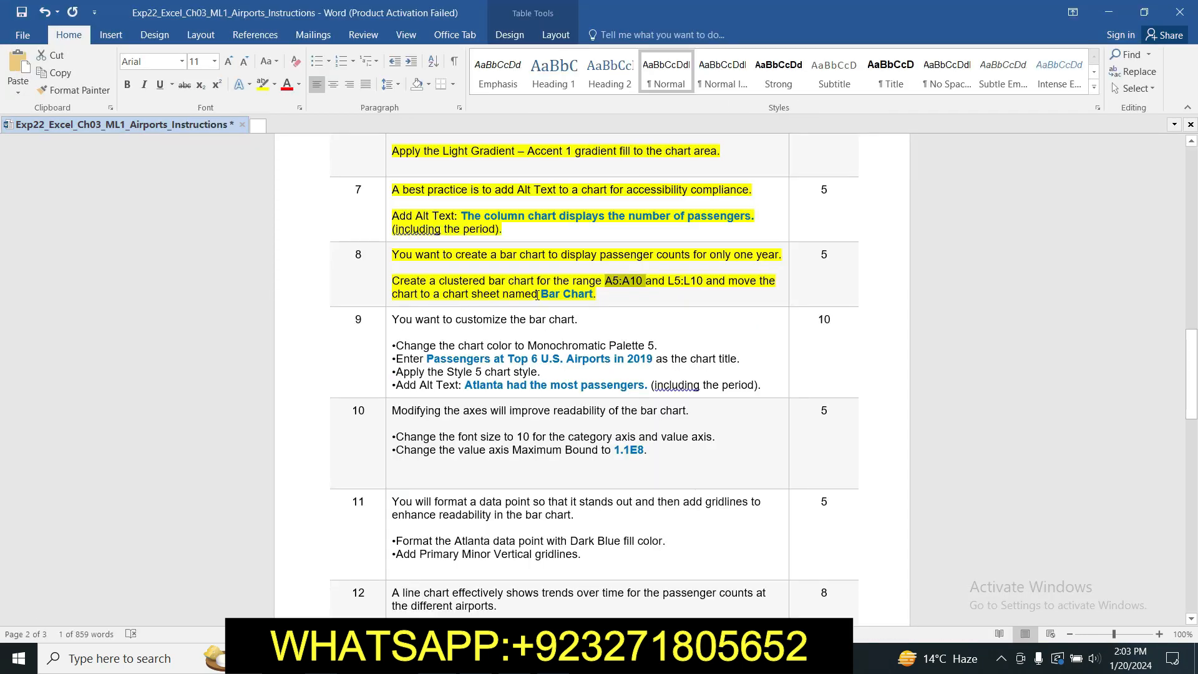
drag(540, 295, 592, 297)
key(ctrl+c)
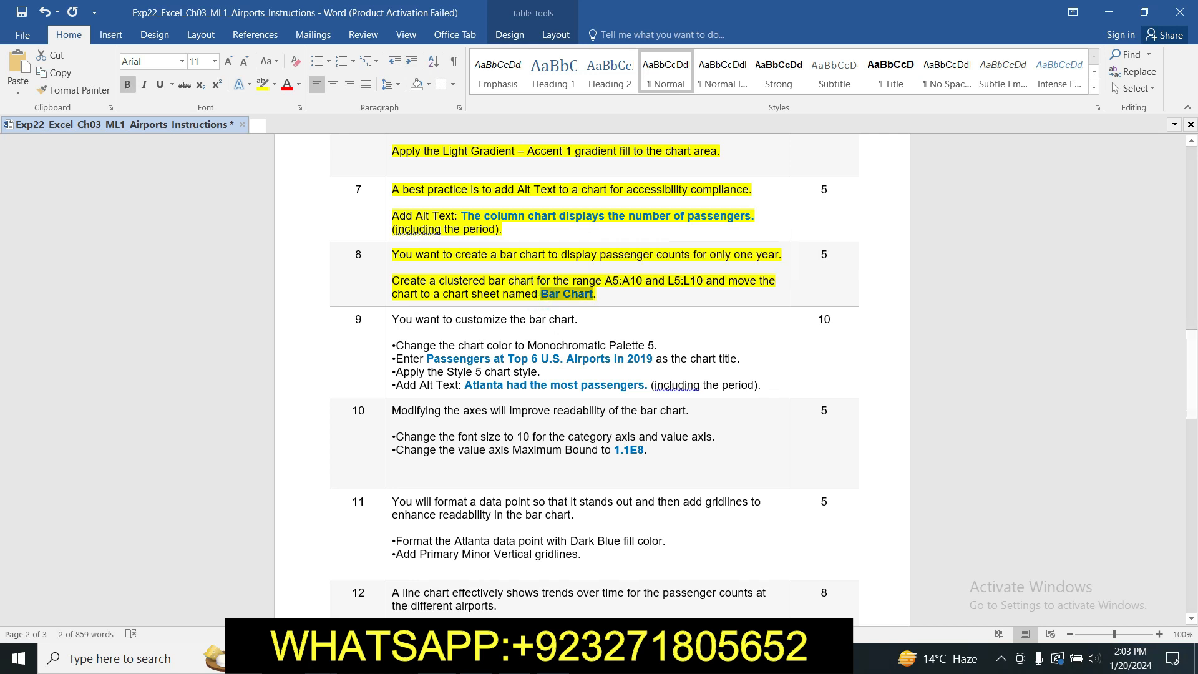
- Switch to Excel and move the clustered bar chart to a new chart sheet named Bar Chart
key(alt+Tab)
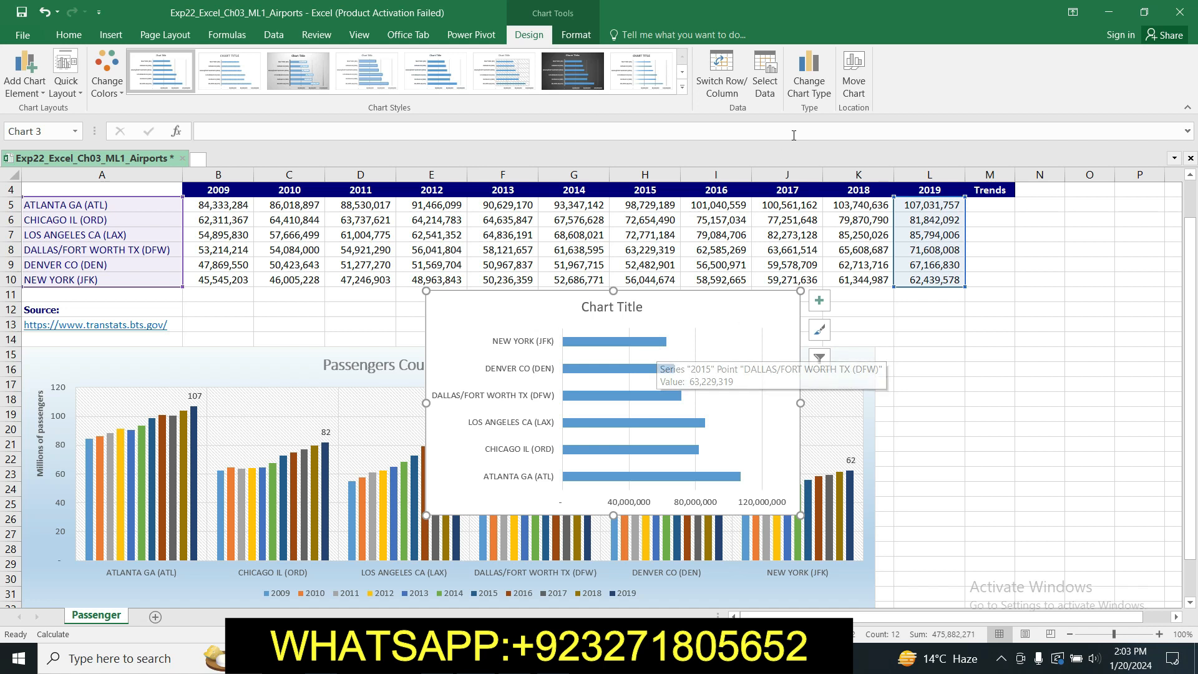
click(853, 75)
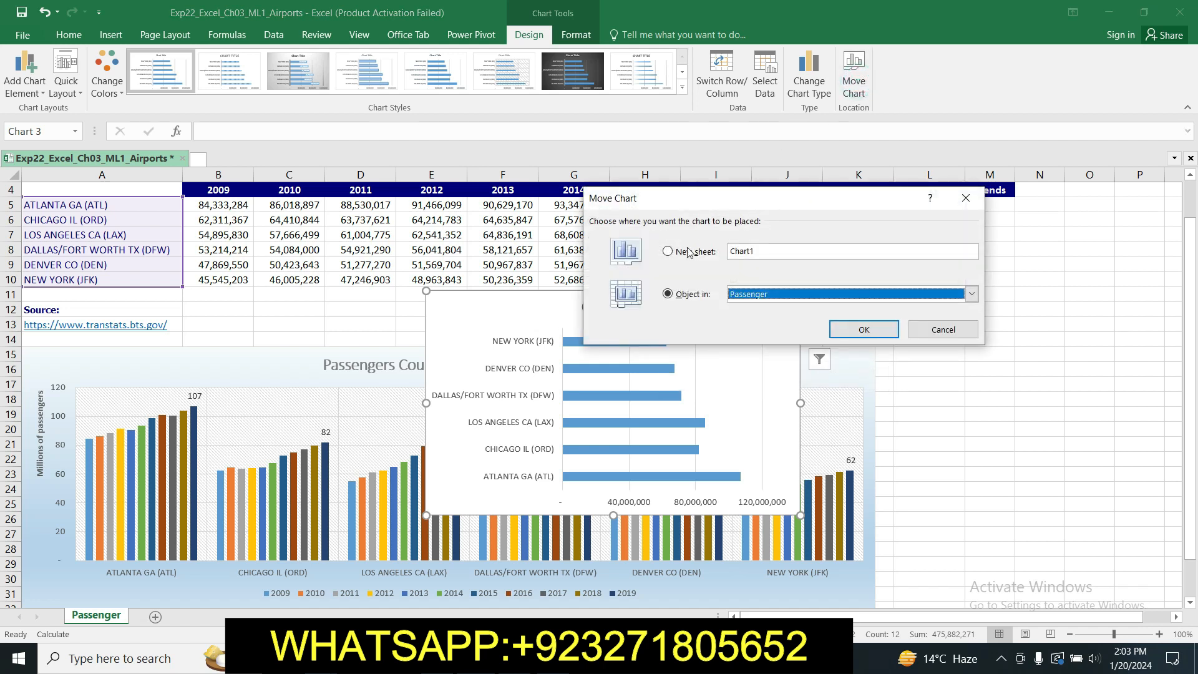
click(689, 251)
key(ctrl+v)
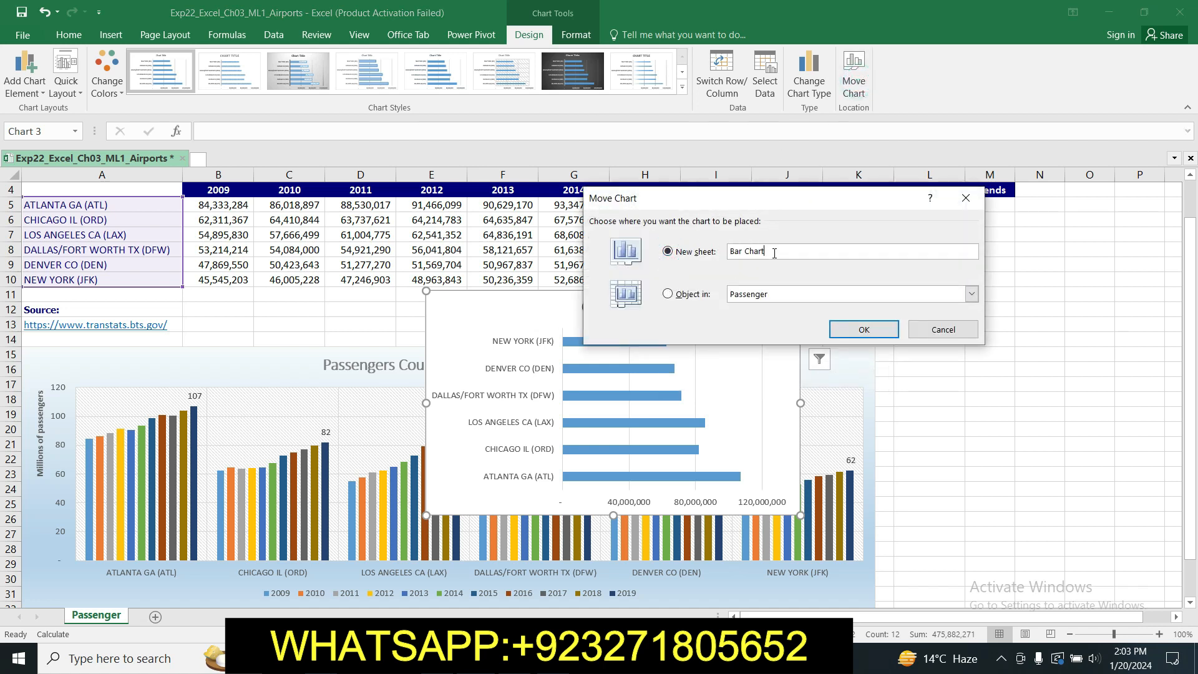
click(861, 330)
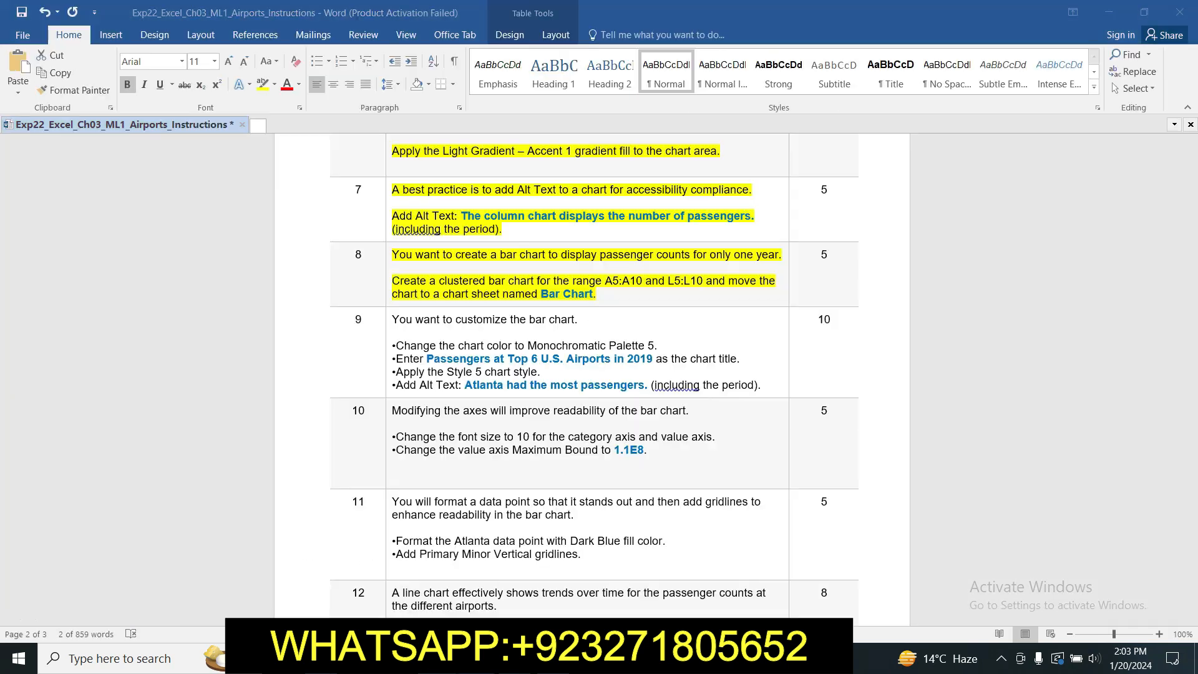
- Switch to the Word instructions and highlight the step 9 bar chart customization text in yellow
key(alt+Tab)
click(604, 298)
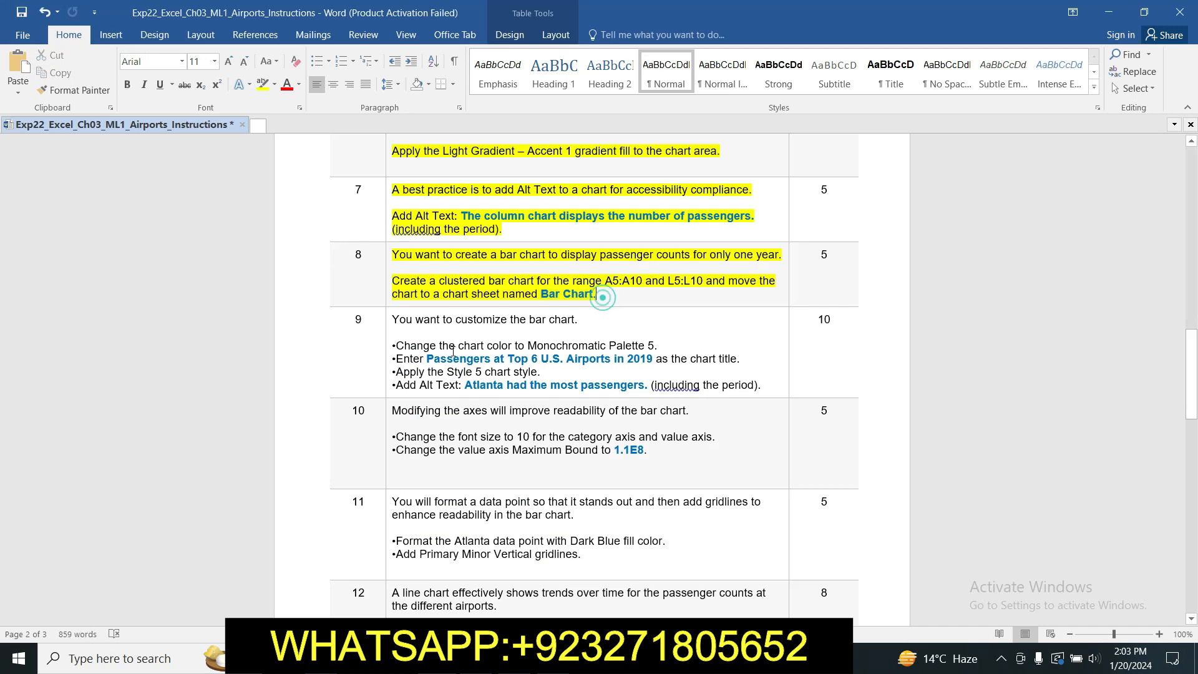
click(389, 321)
click(448, 295)
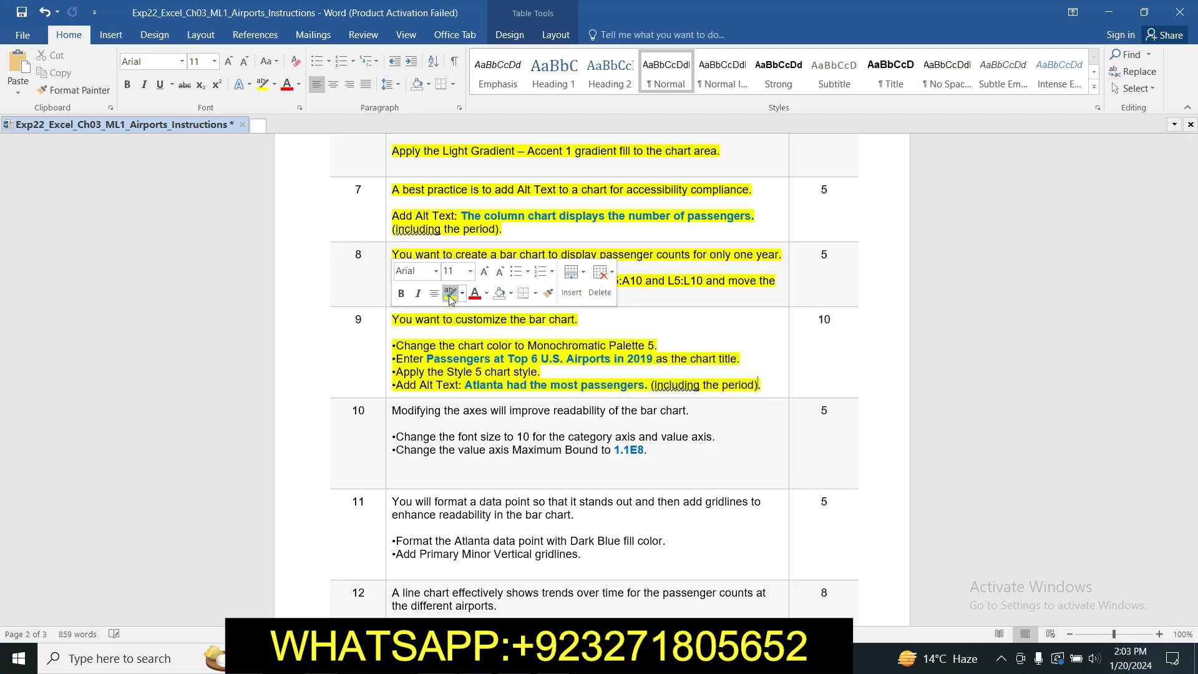
drag(1196, 351, 1196, 360)
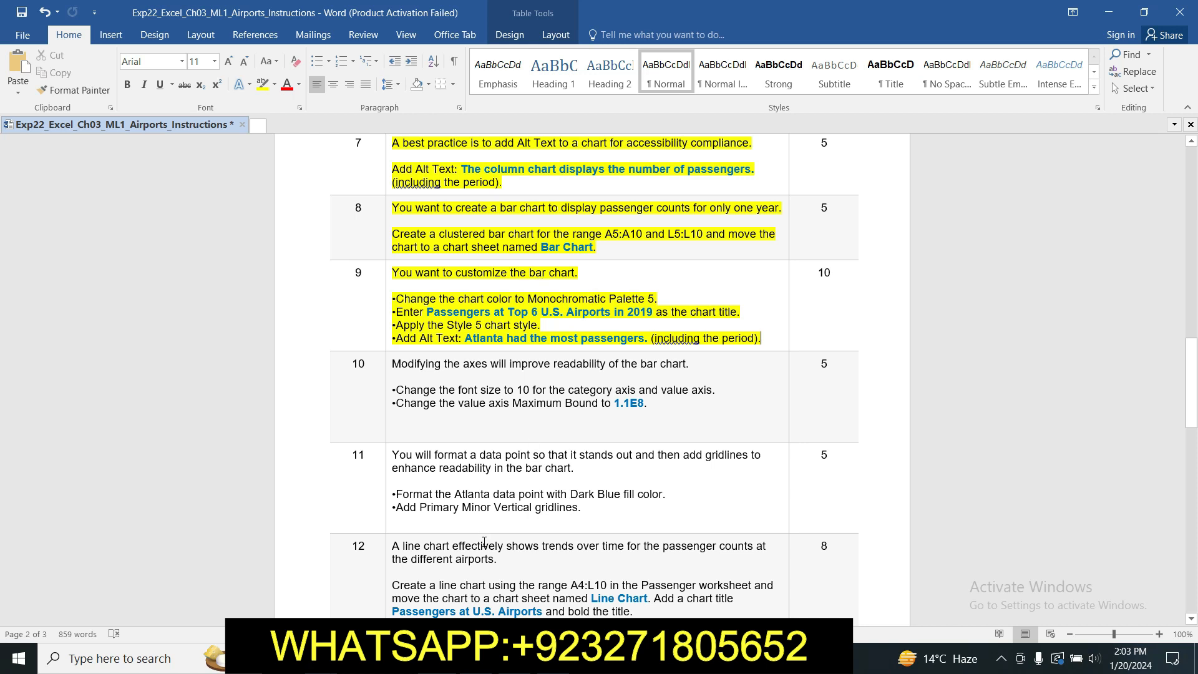
- Switch to Excel and apply the first blue monochromatic color palette to the bar chart
mouse_move(477, 658)
click(477, 580)
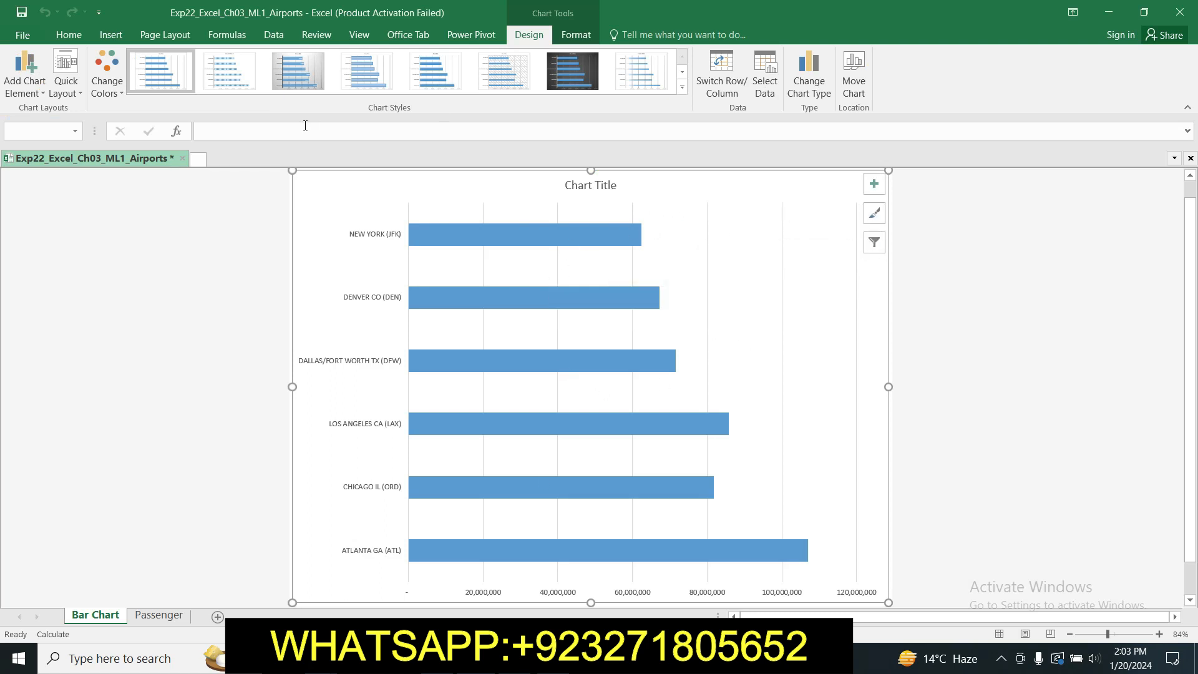
click(122, 94)
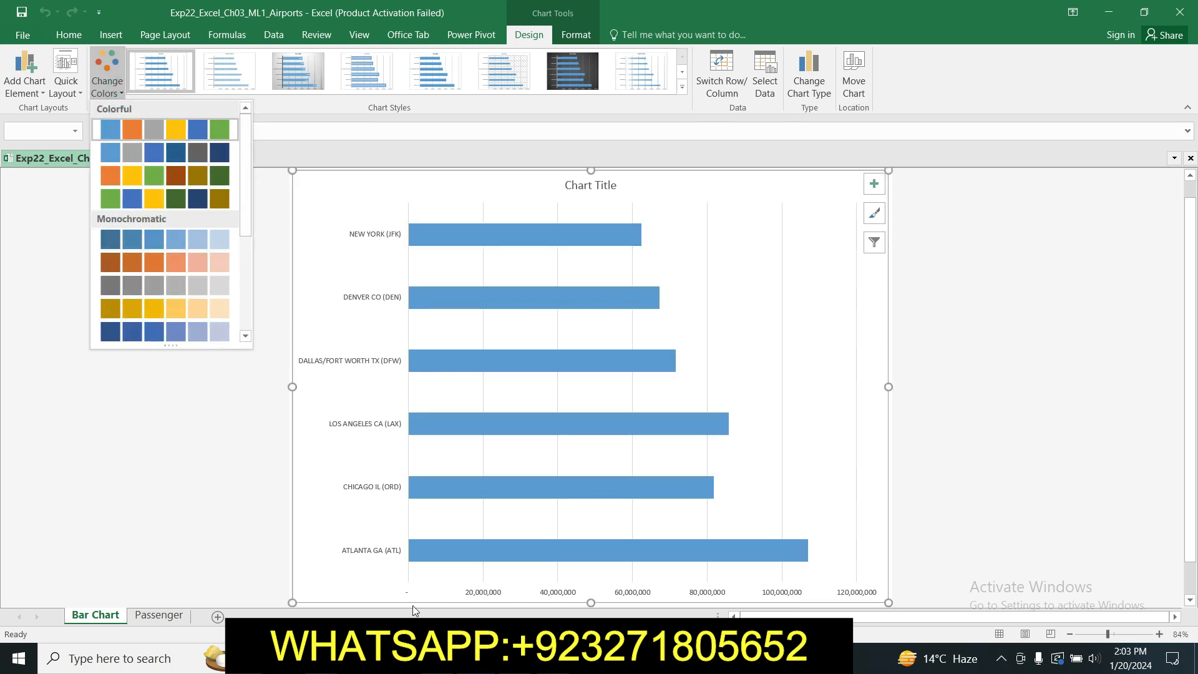
click(536, 659)
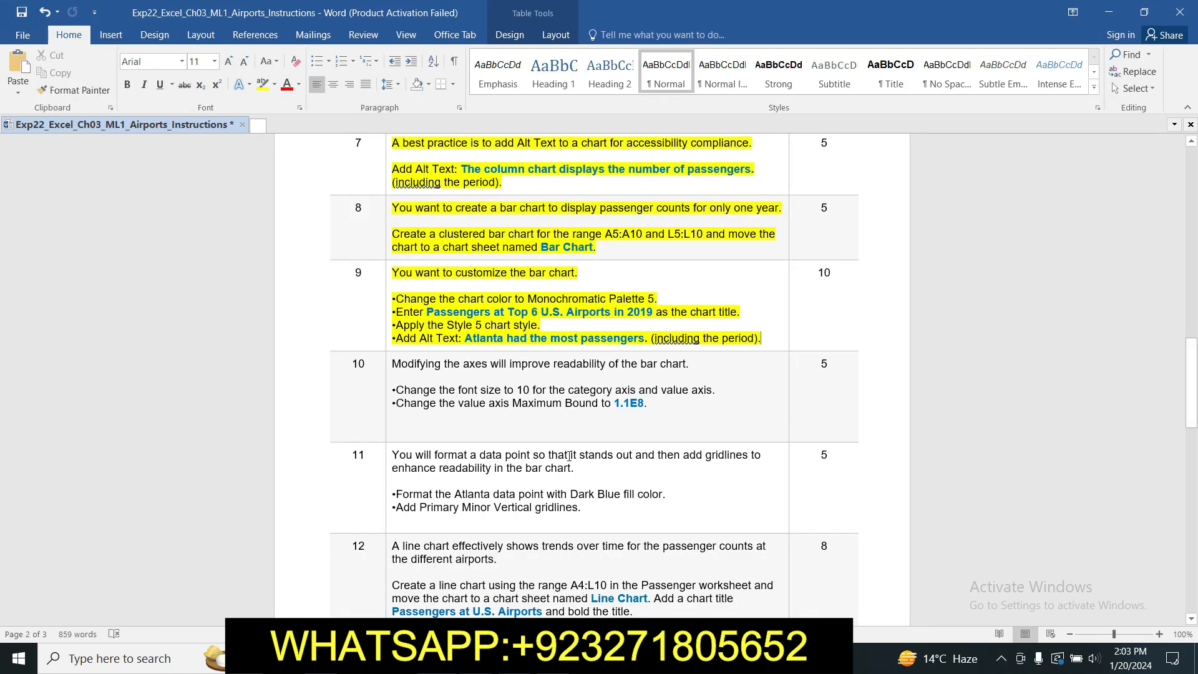
click(387, 658)
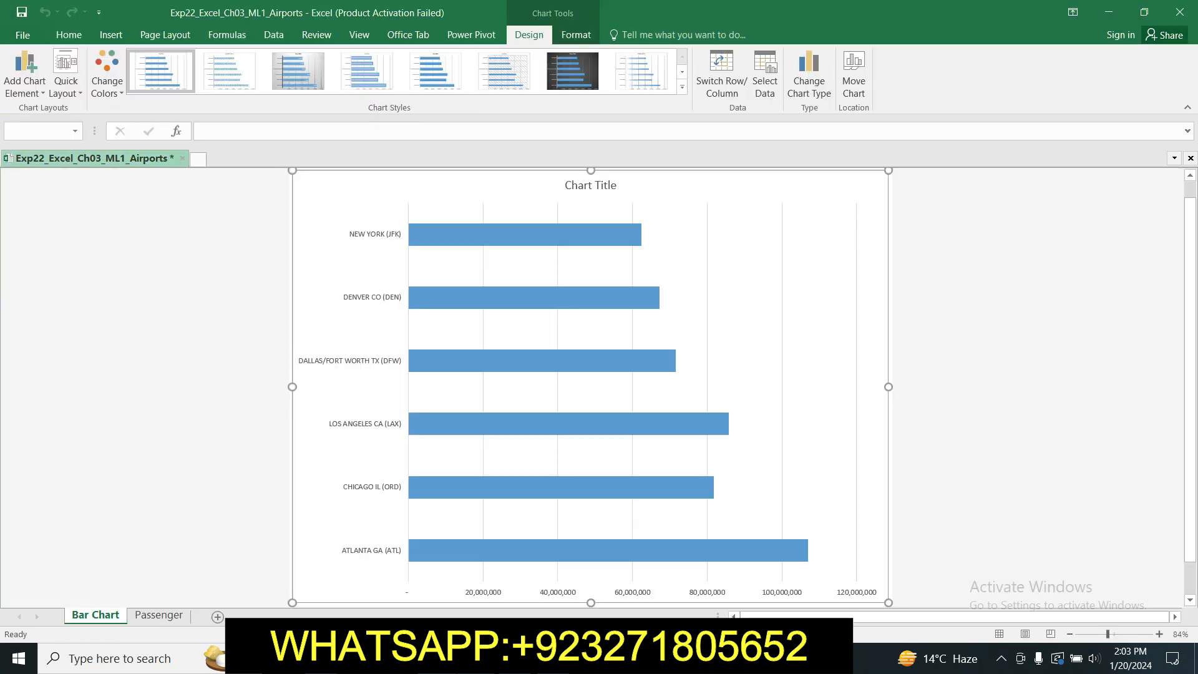
click(101, 78)
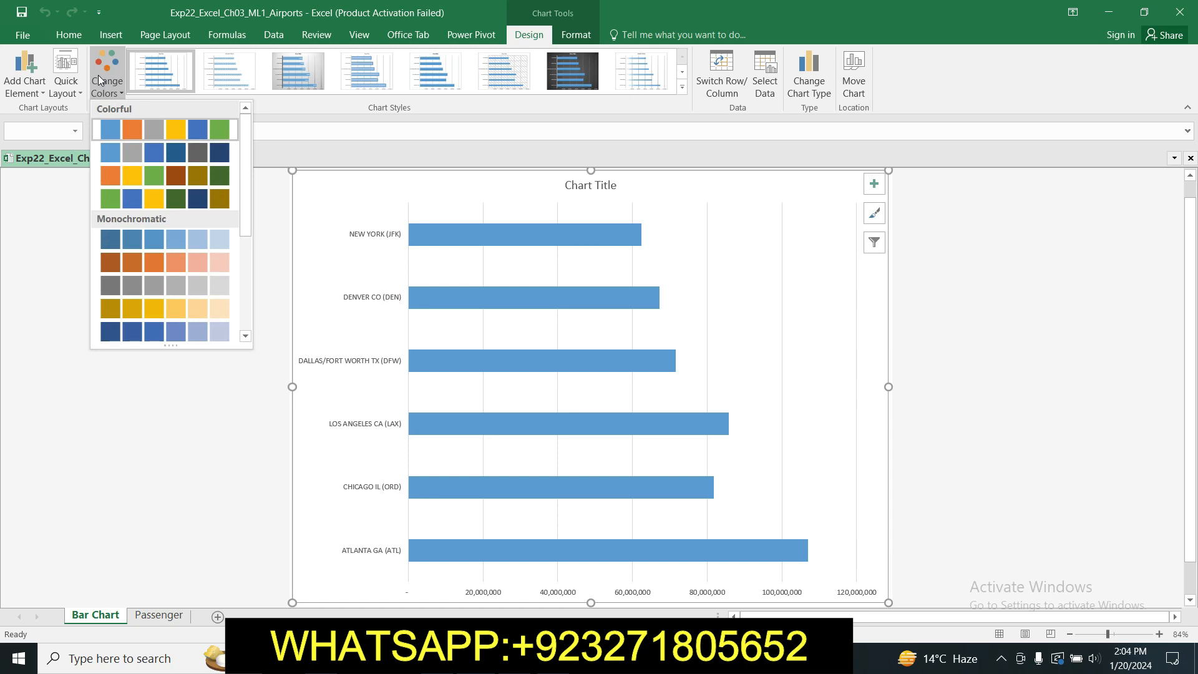
click(116, 74)
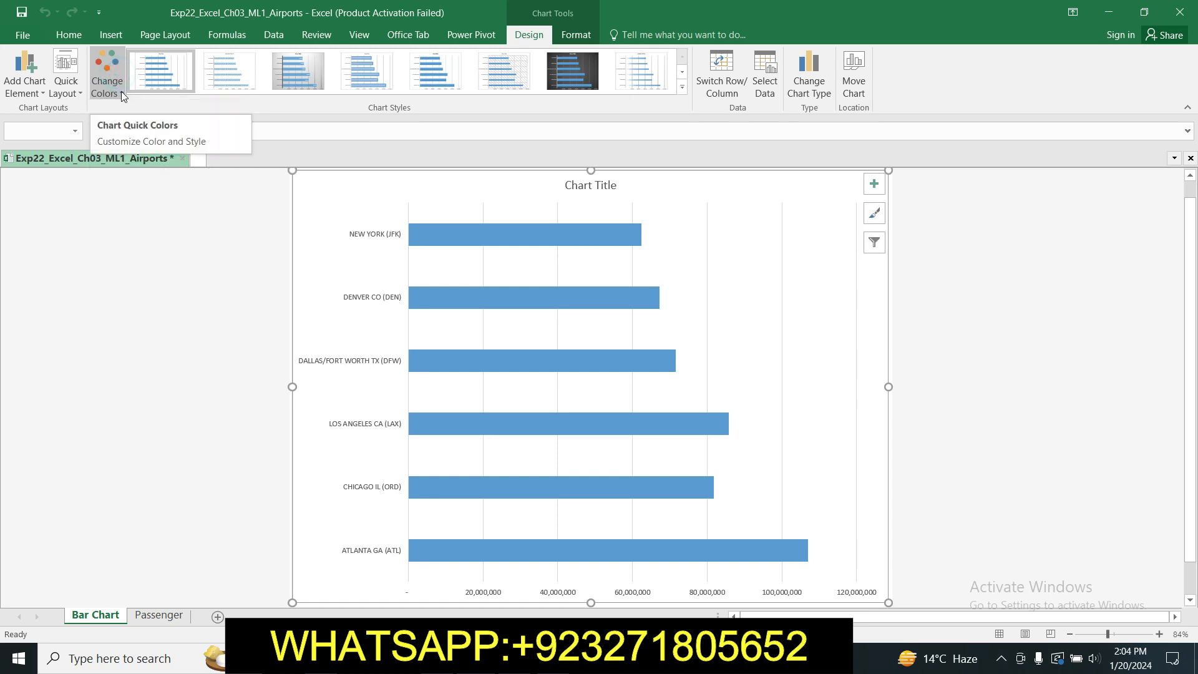
click(121, 91)
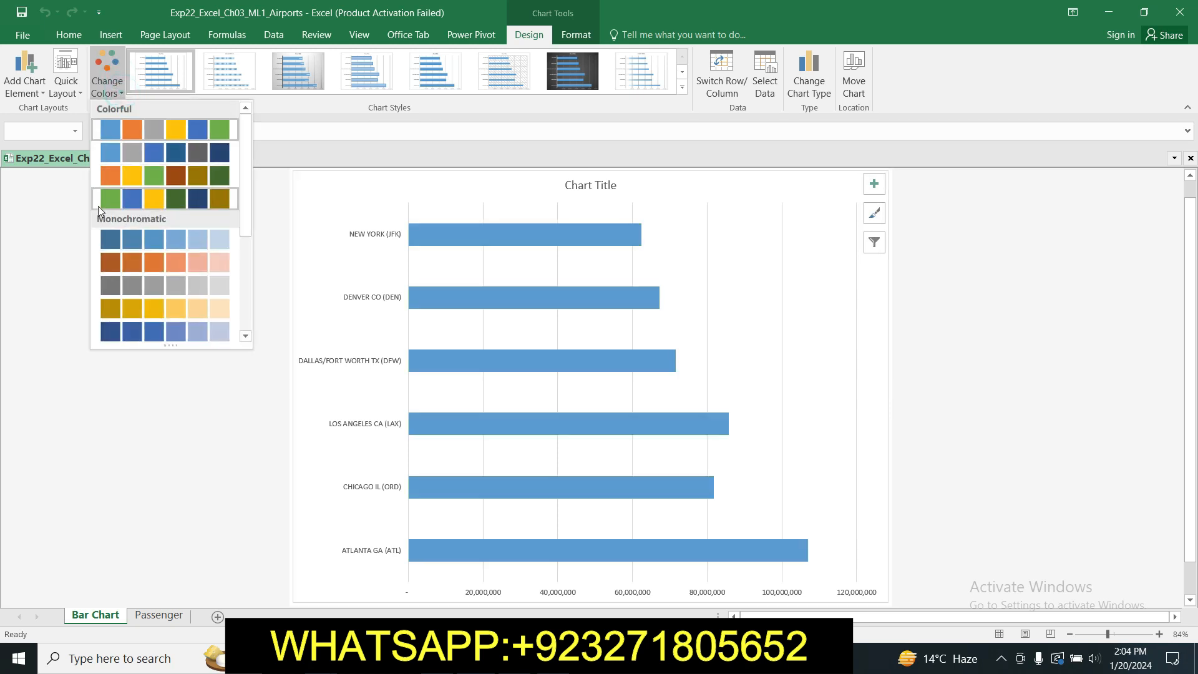
click(122, 247)
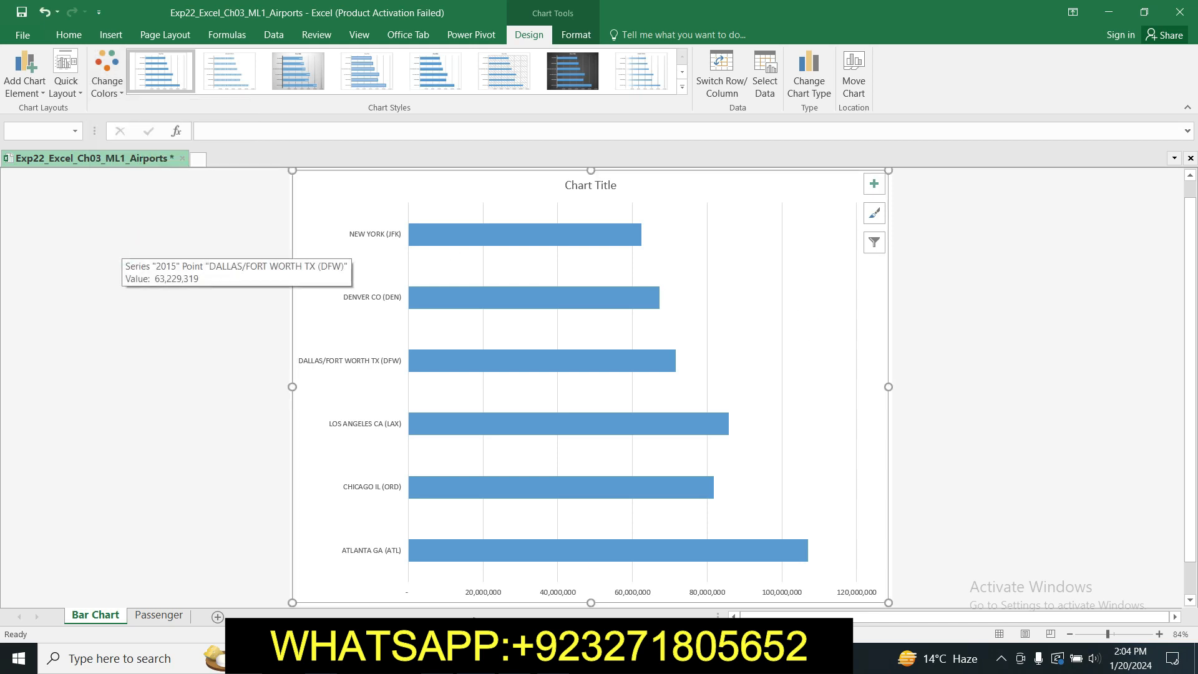
- Switch to the Word instructions and copy the title text "Passengers at Top 6 U.S. Airports in 2019" from step 9
key(alt+Tab)
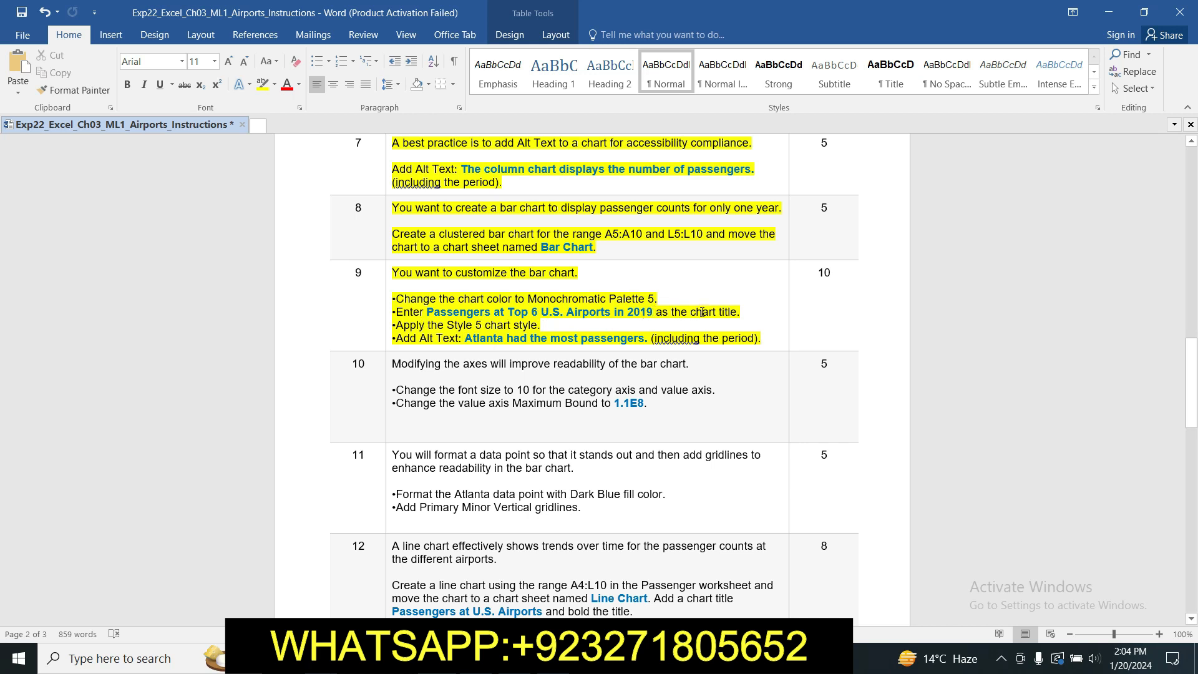
drag(430, 311, 643, 312)
key(ctrl+c)
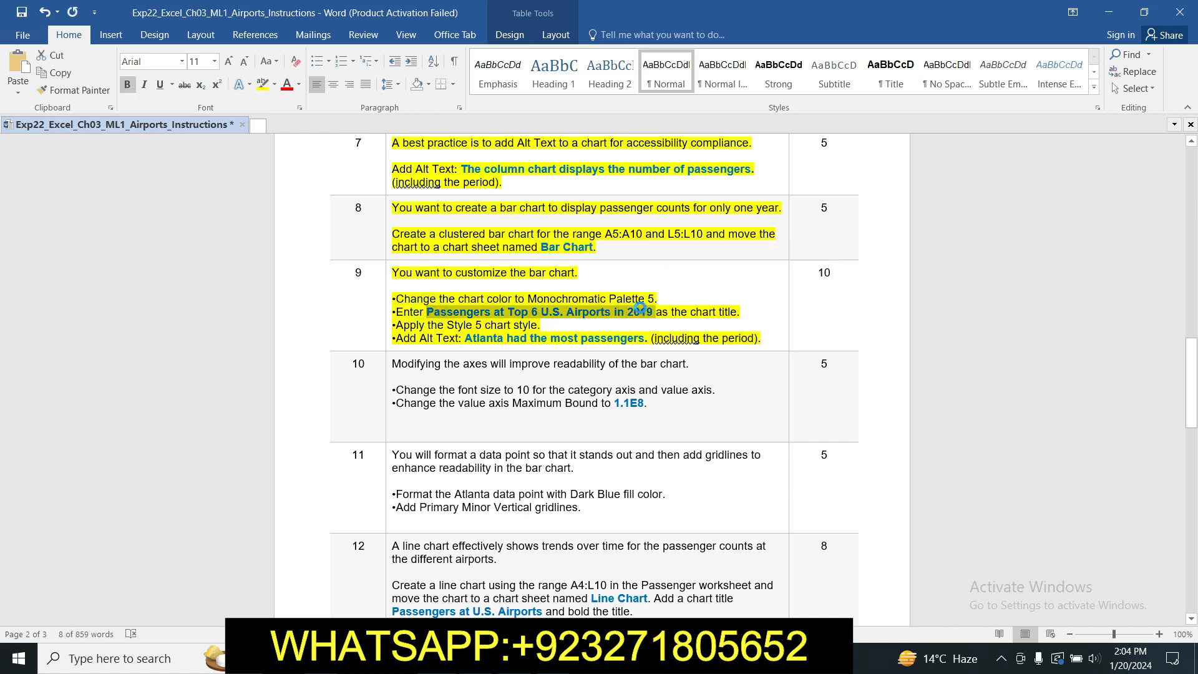
- Switch to Excel and replace the bar chart's title with "Passengers at Top 6 U.S. Airports in 2019"
key(alt+Tab)
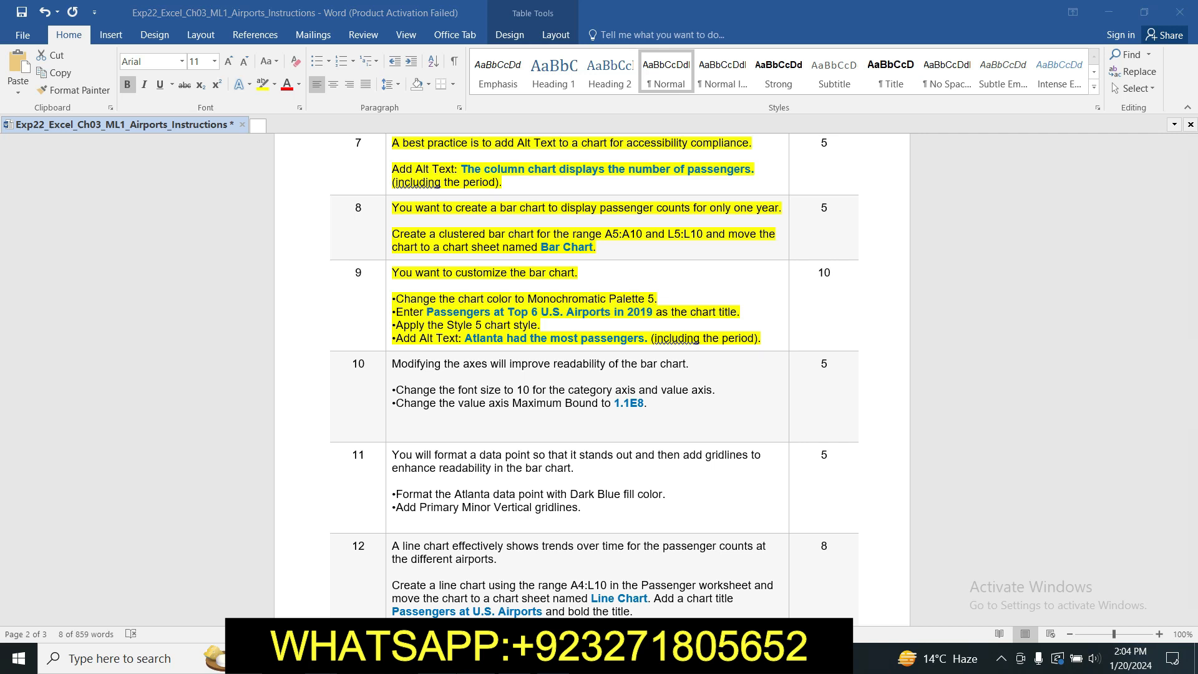
click(587, 189)
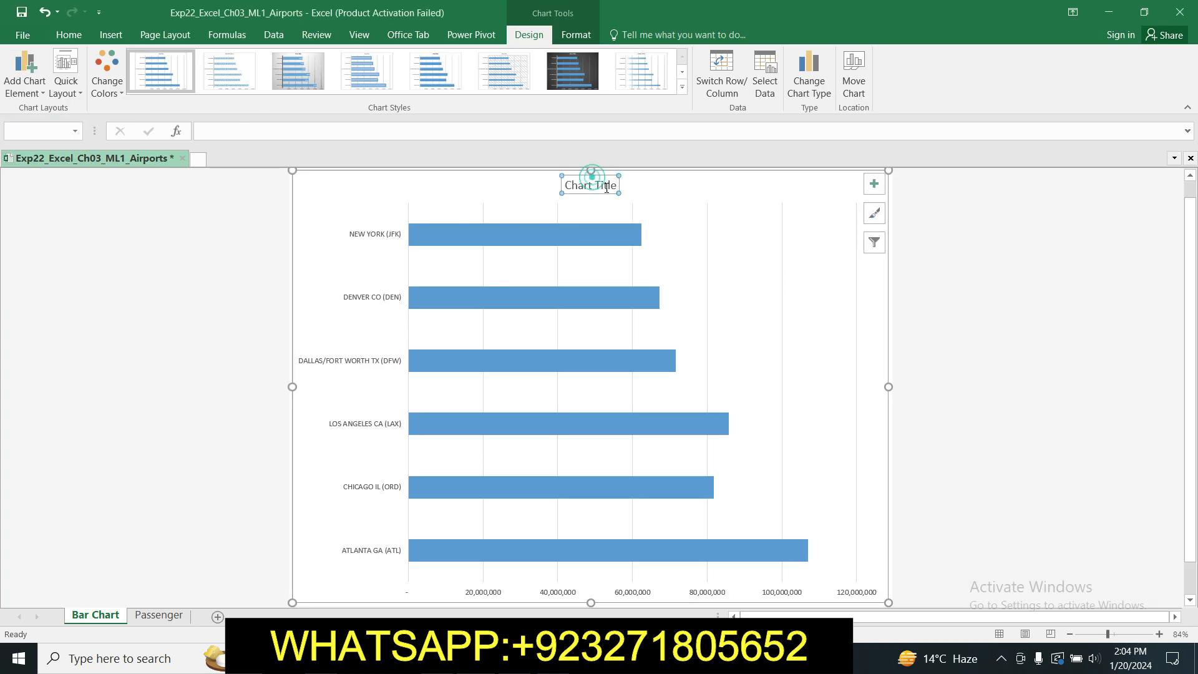
click(617, 186)
triple_click(617, 186)
key(ctrl+v)
click(736, 202)
click(748, 239)
click(796, 269)
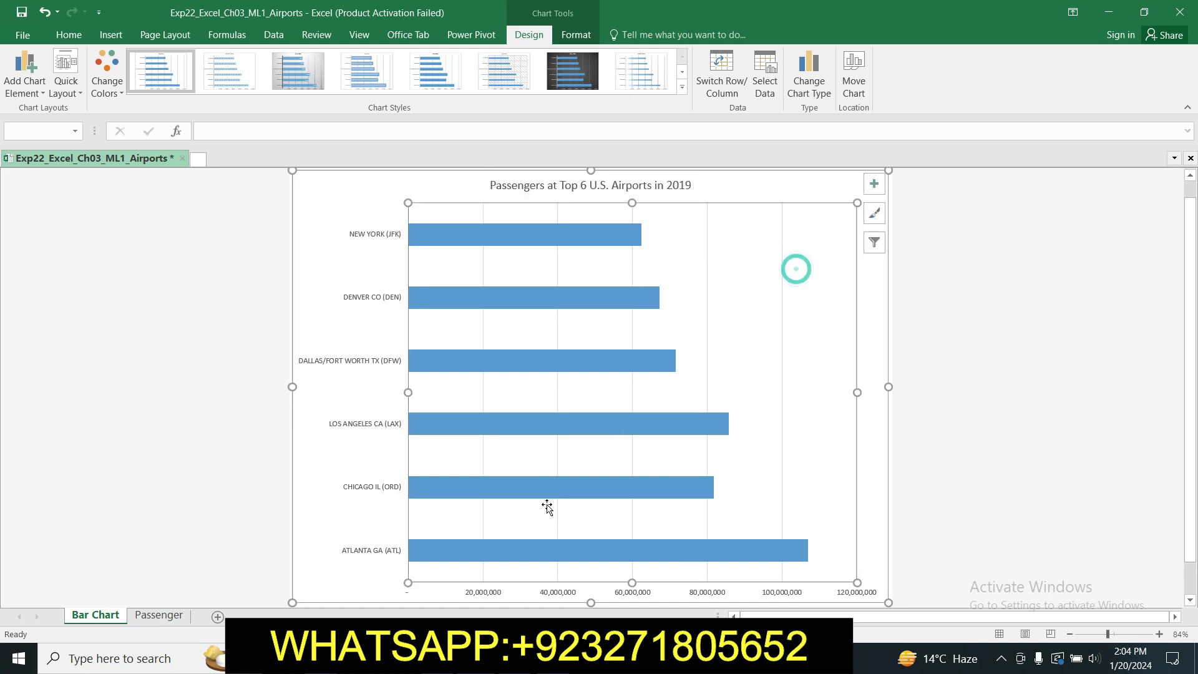
- Check step 9 in the Word instructions, return to Excel and apply the Style 5 chart style to the bar chart
key(alt+Tab)
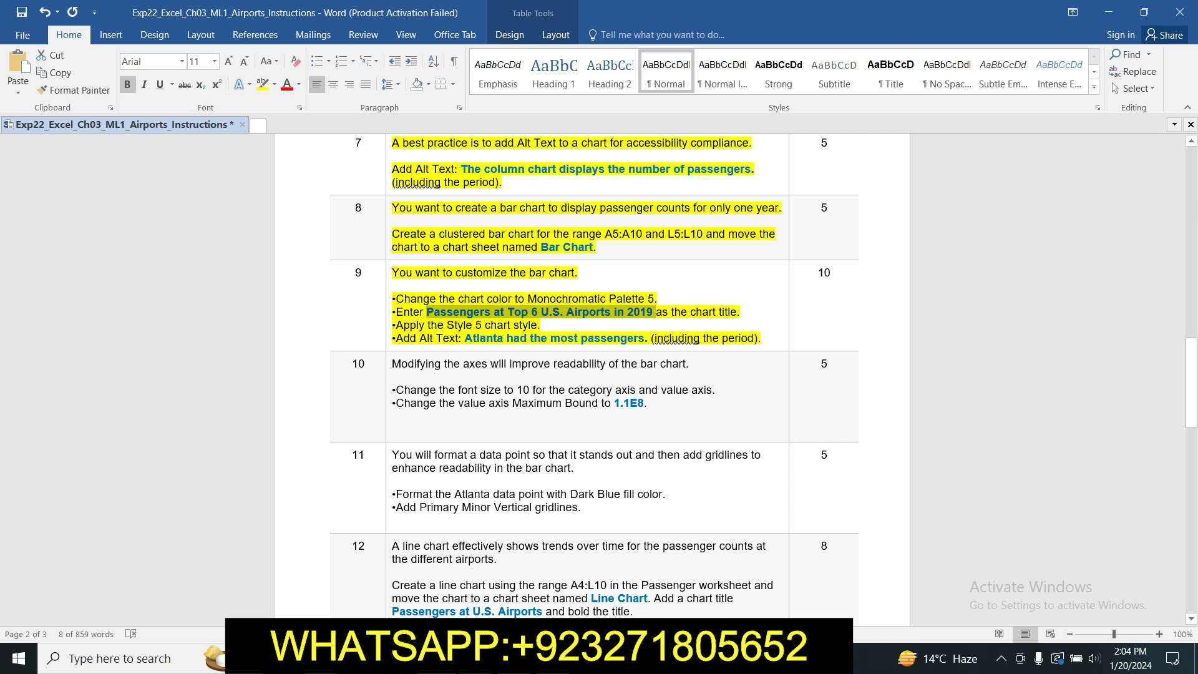
key(alt+Tab)
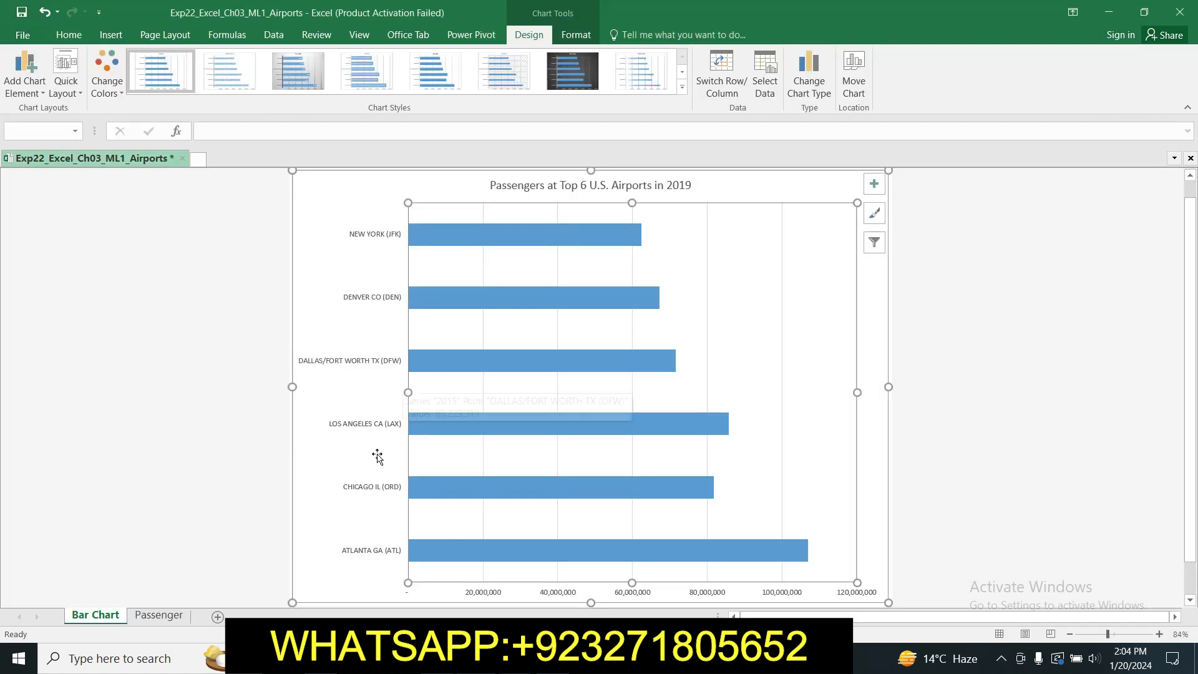
click(681, 88)
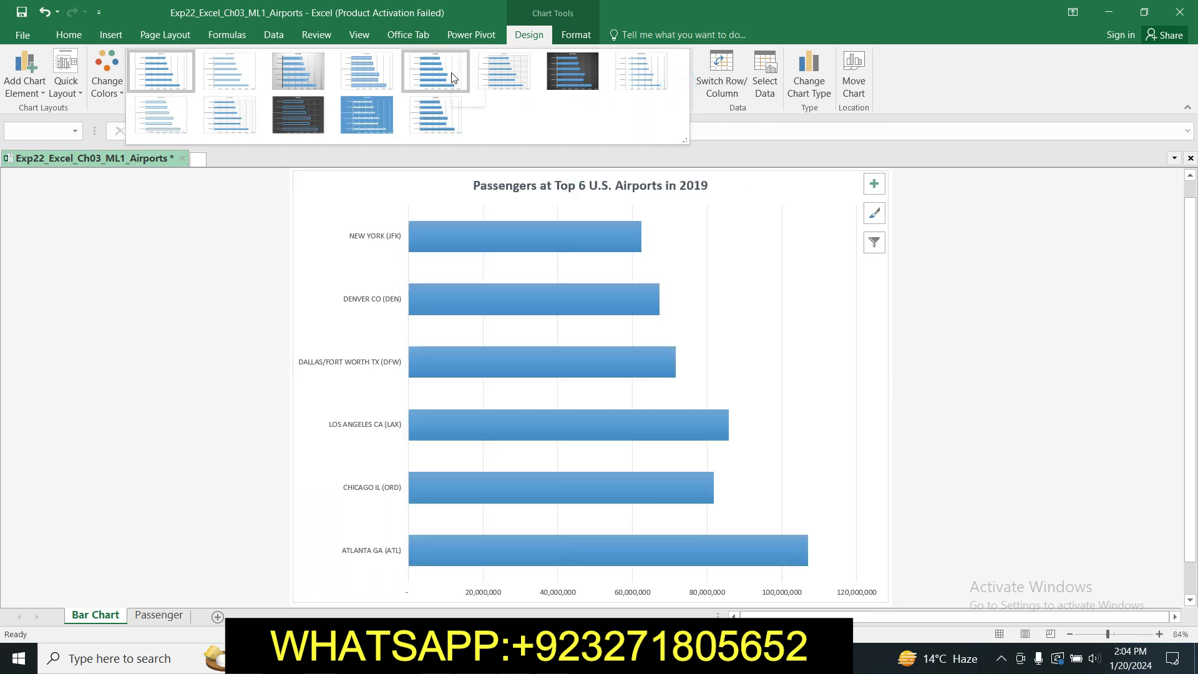
click(451, 74)
click(1095, 429)
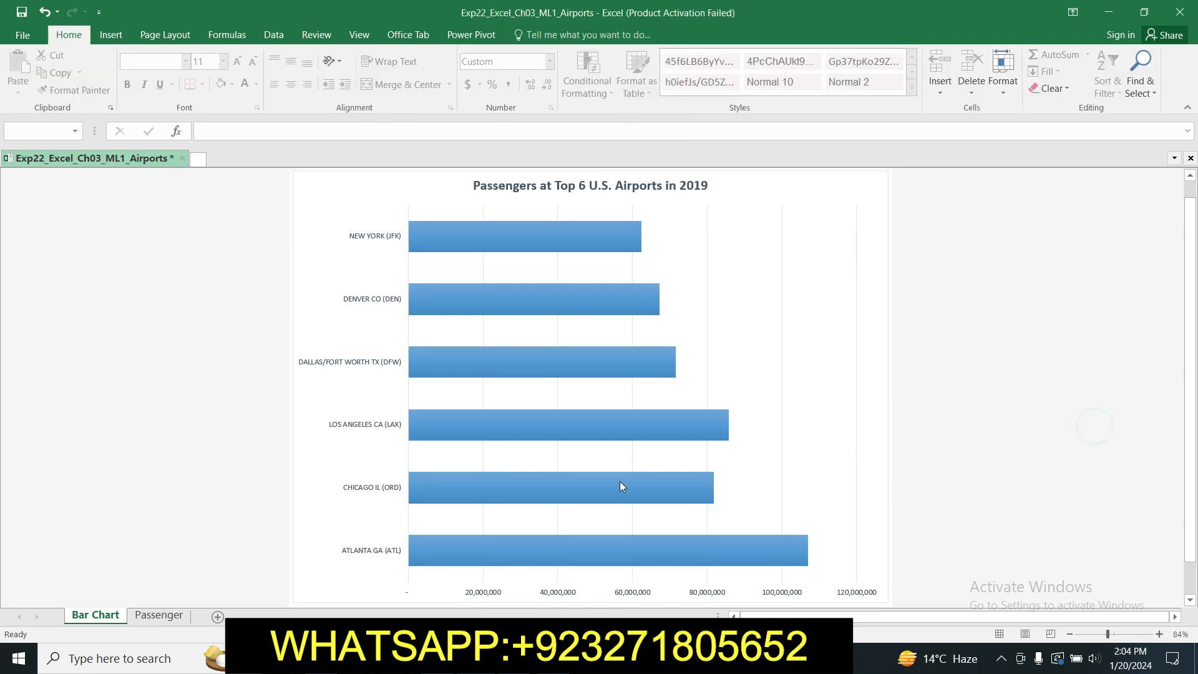
- Switch to the Word instructions, copy the alt text "Atlanta had the most passengers." from step 9 and return to Excel
key(alt+Tab)
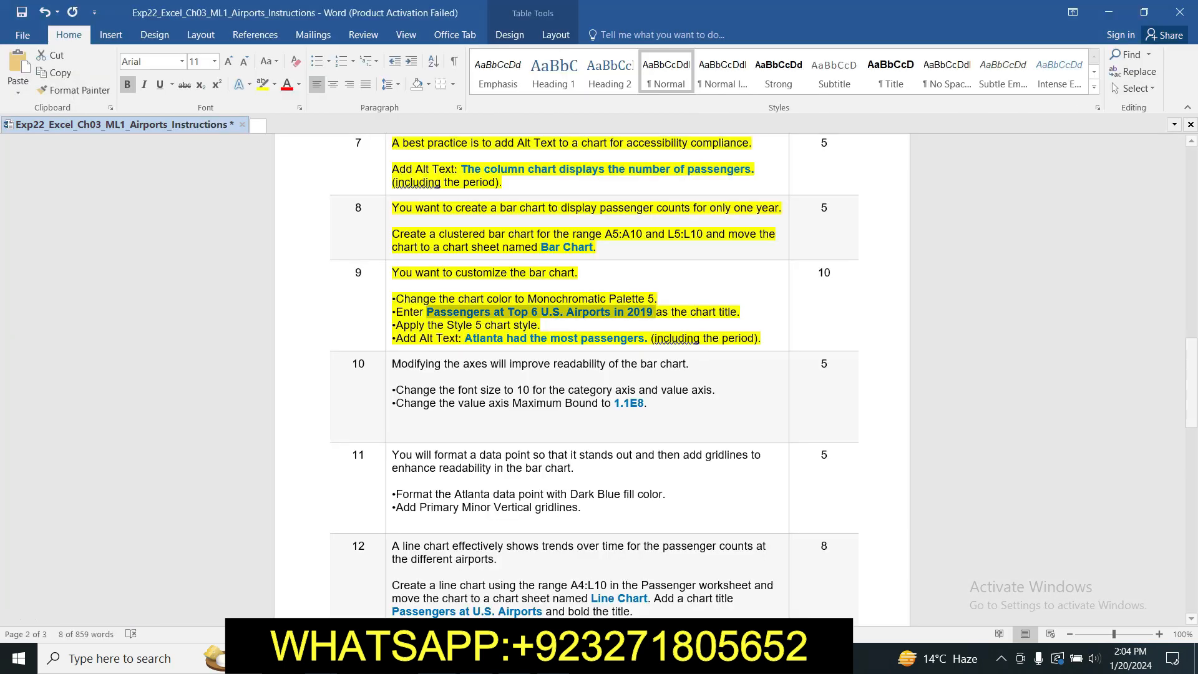
drag(468, 338, 654, 338)
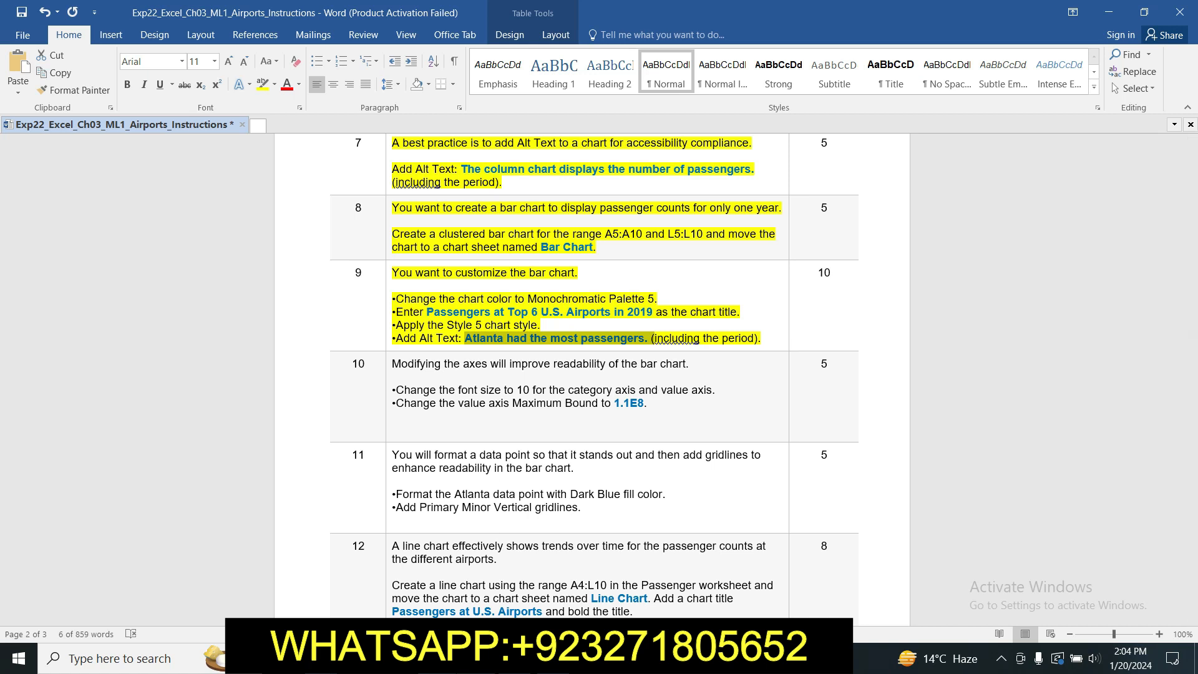
key(alt+Tab)
- Add the alt text description "Atlanta had the most passengers." to the bar chart's chart area and close the formatting options
click(595, 338)
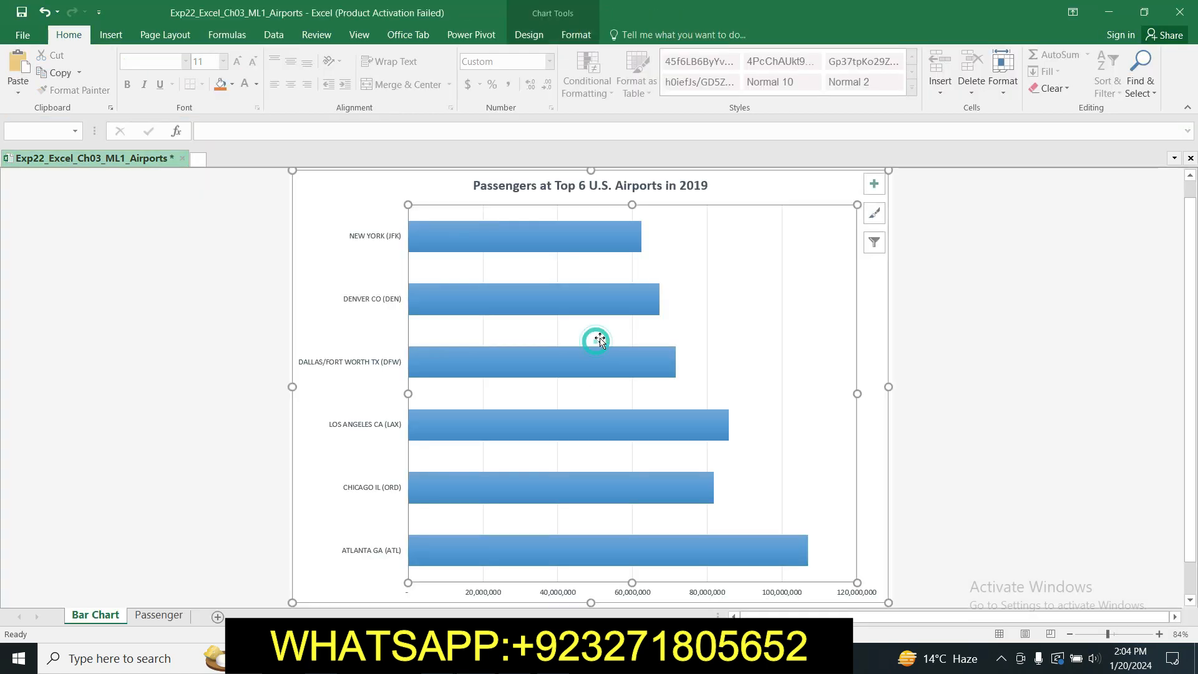
click(865, 286)
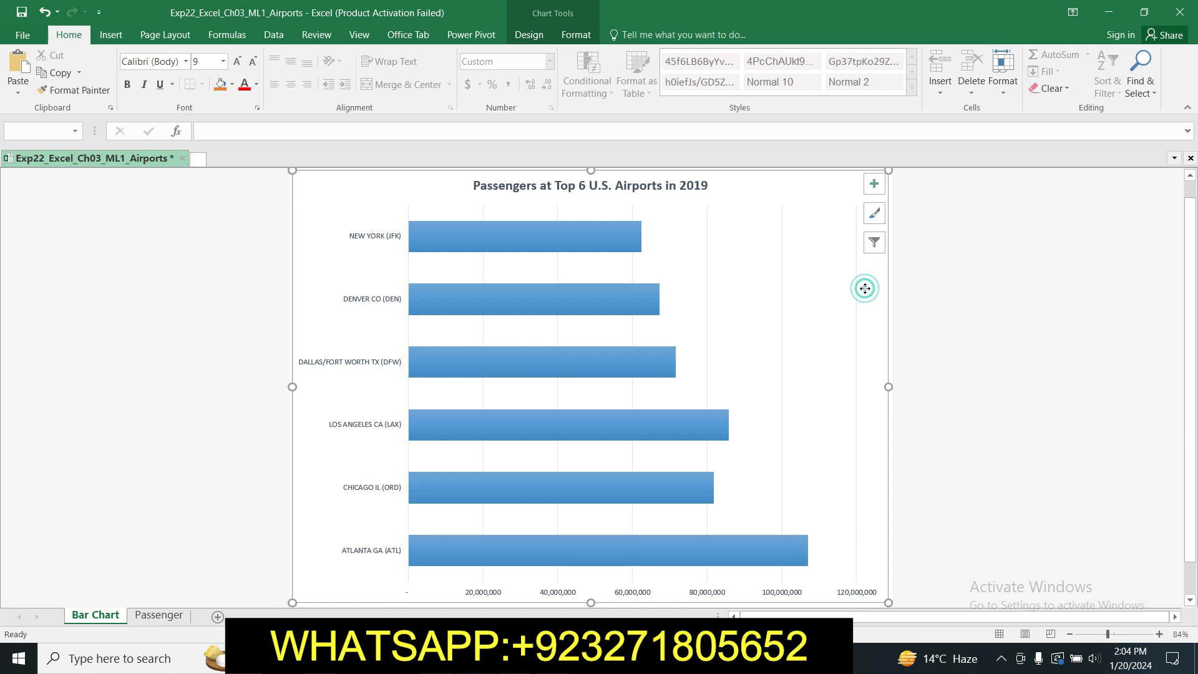
right_click(864, 289)
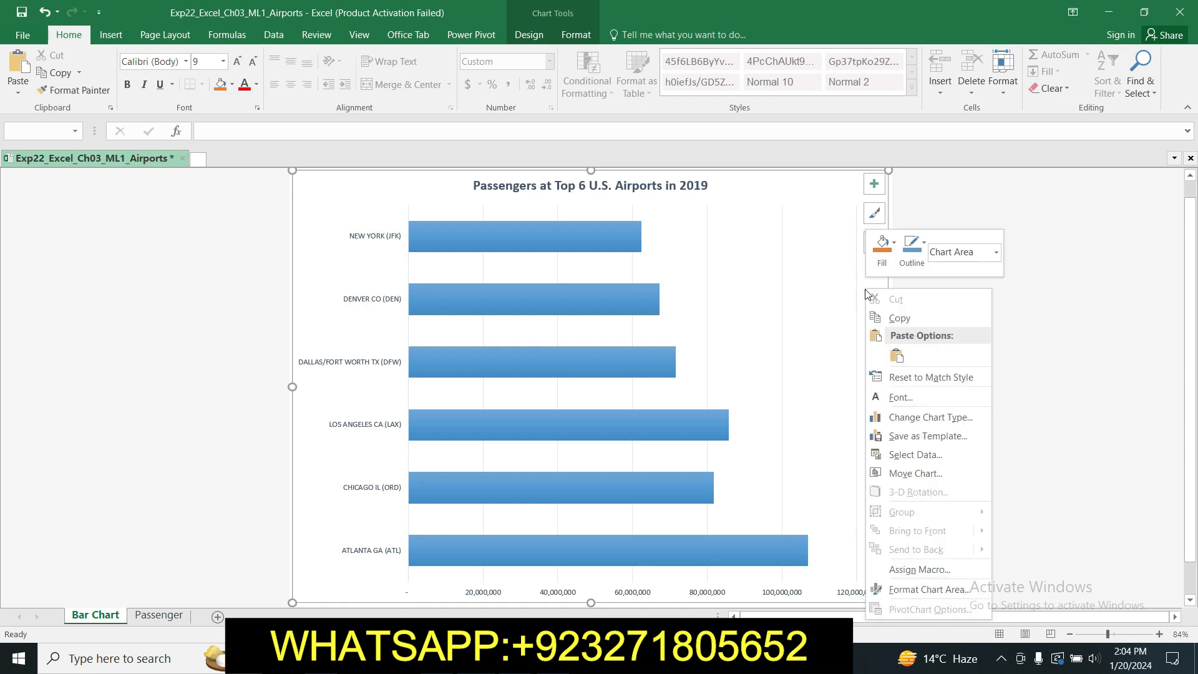
click(948, 595)
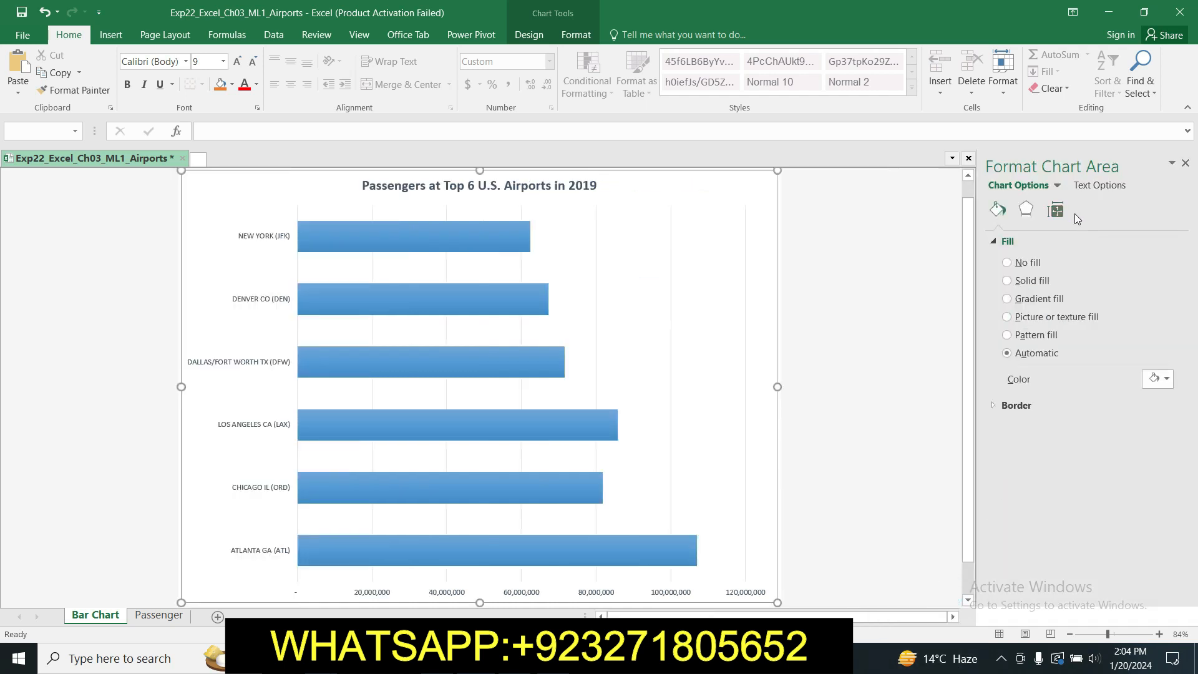
click(1055, 211)
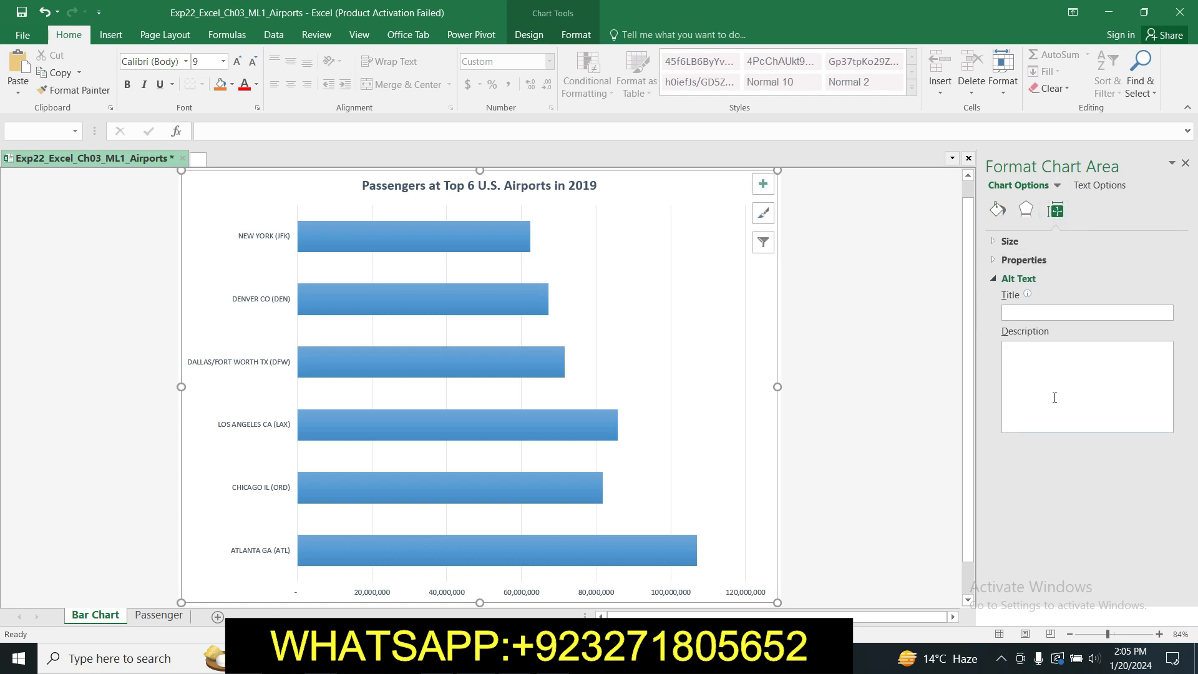
click(1029, 358)
text(Atlanta had the most passengers. ()
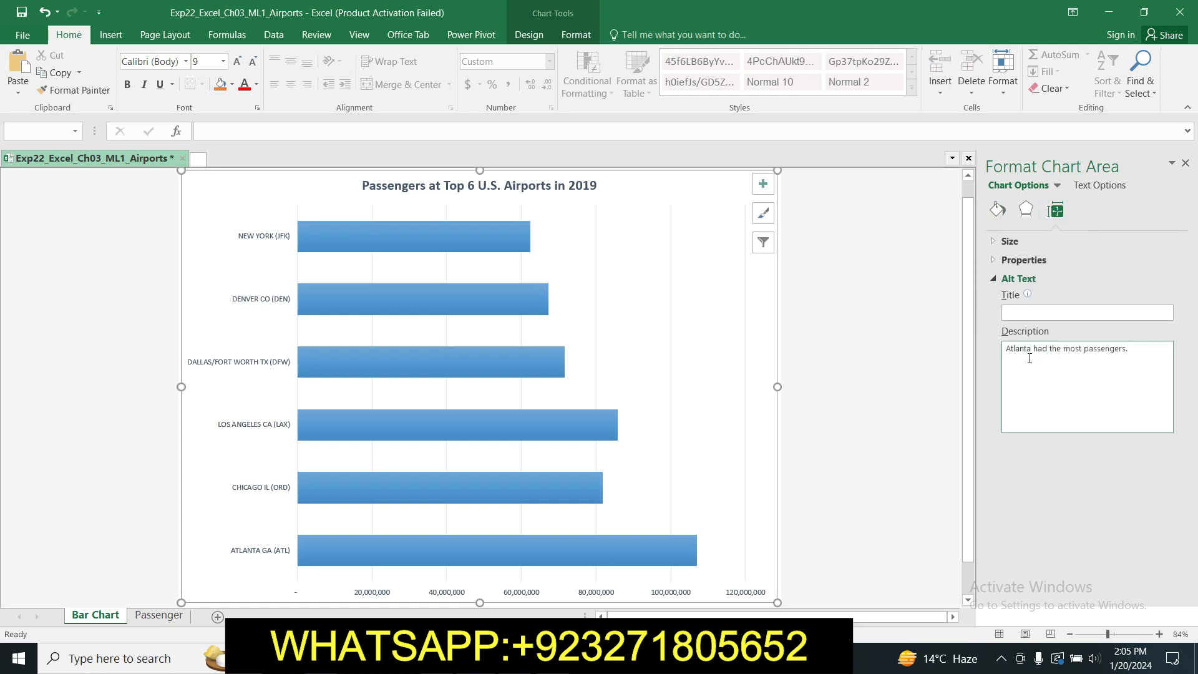
click(1185, 163)
click(951, 420)
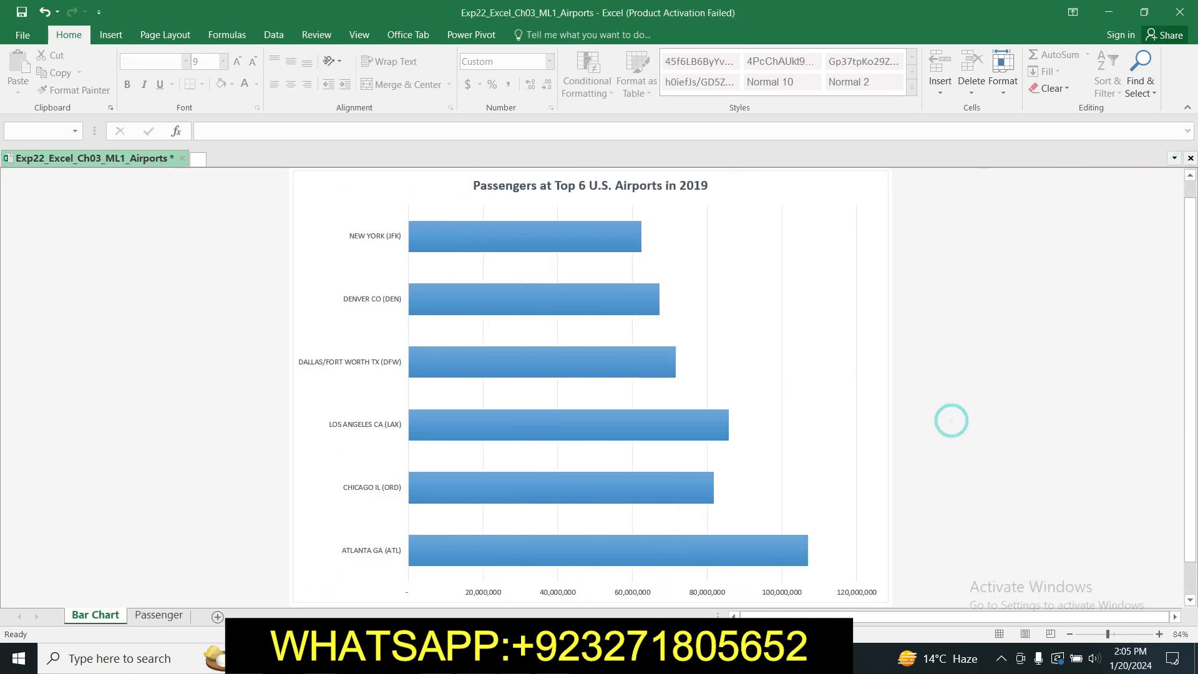
- Switch to the Word instructions and review steps 10 to 12 on the bar chart's axes, data point and gridlines and the line chart
key(alt+Tab)
click(513, 340)
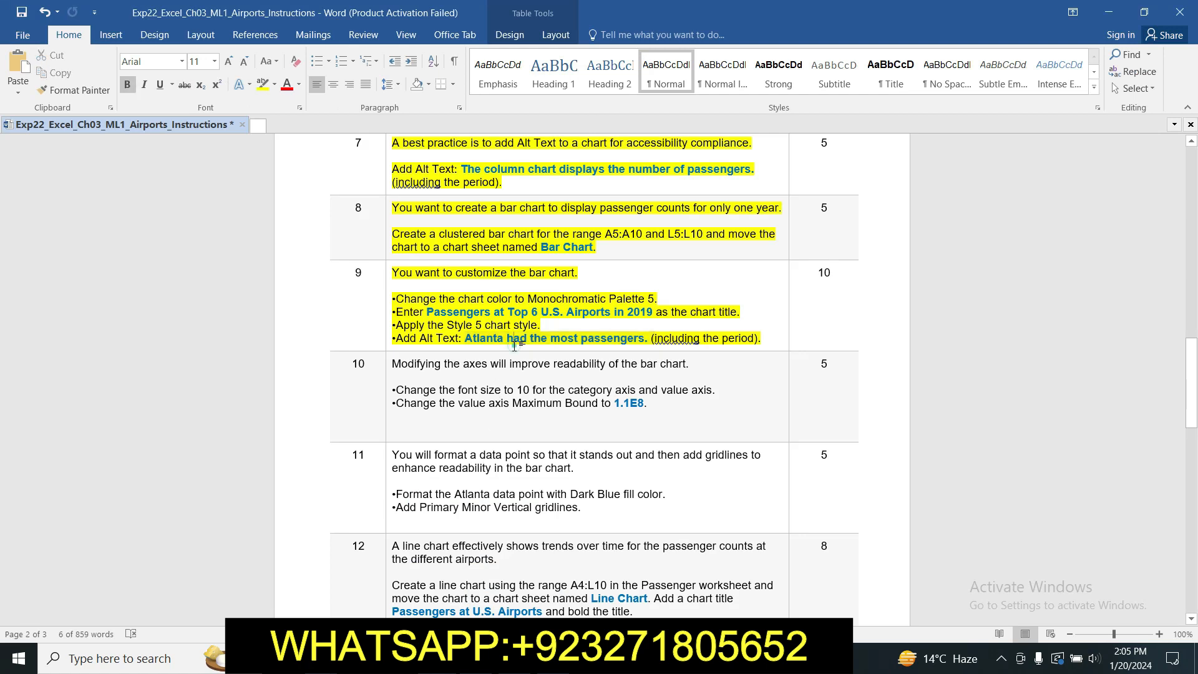
mouse_move(1191, 353)
mouse_down()
mouse_move(1178, 489)
mouse_move(1162, 403)
mouse_move(1190, 185)
mouse_move(1196, 400)
mouse_move(1196, 375)
mouse_up()
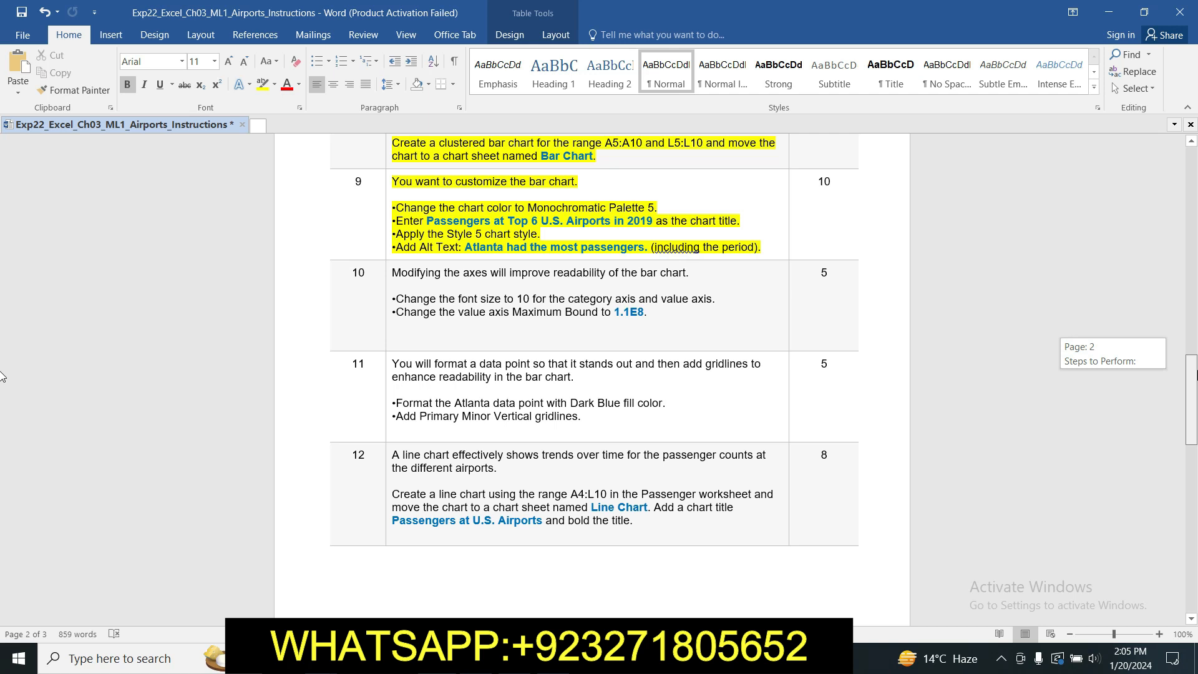
drag(1196, 375, 1196, 346)
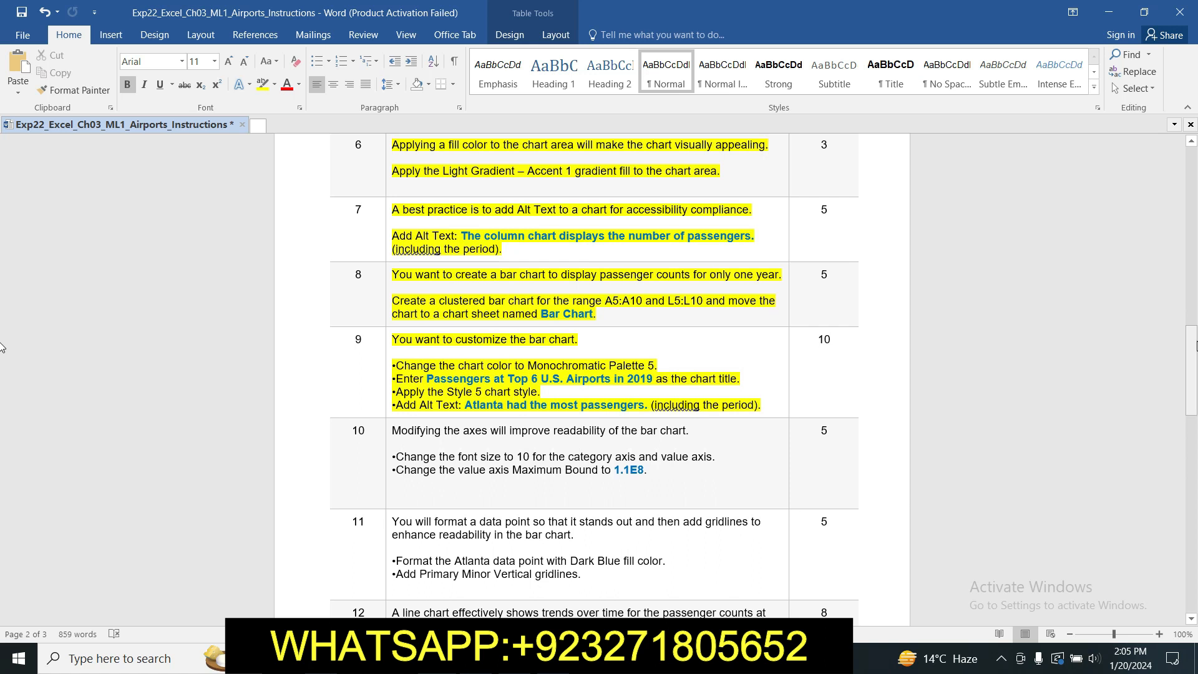